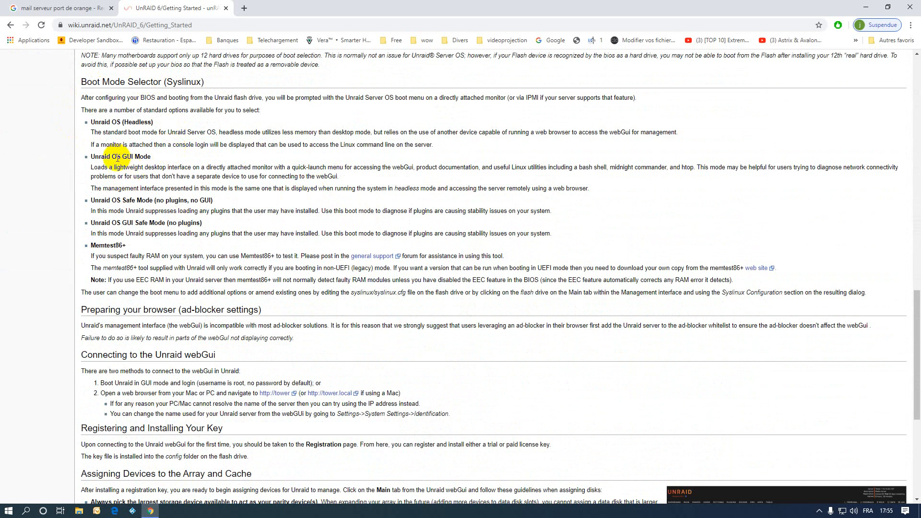
scroll(274, 164, down, 5)
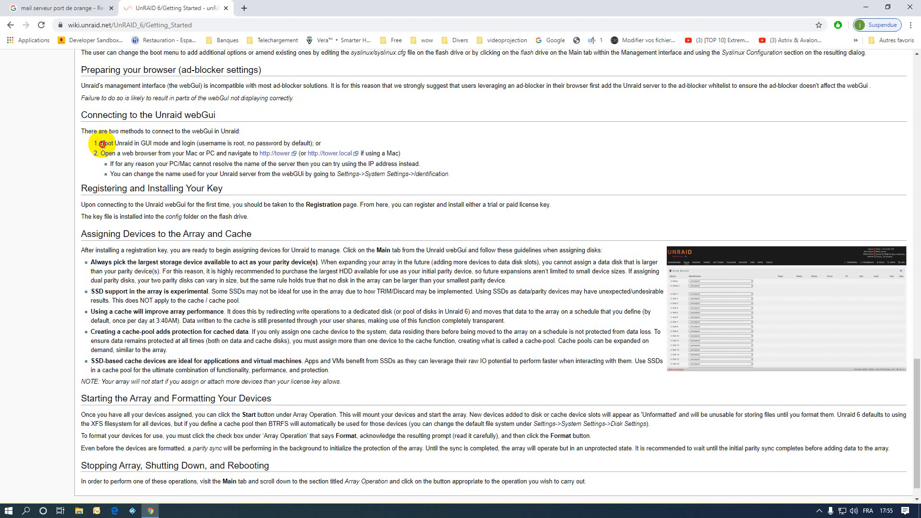
drag(100, 143, 276, 143)
click(306, 138)
triple_click(305, 139)
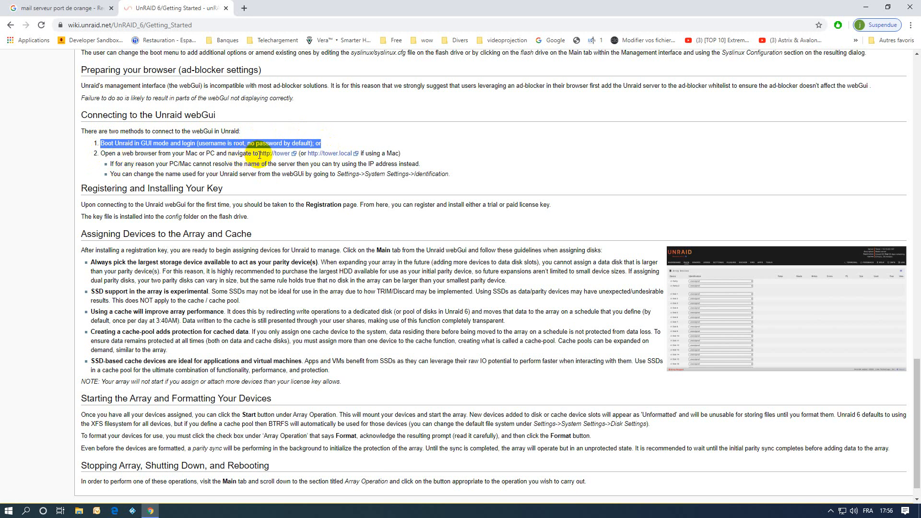
drag(259, 154, 290, 154)
key(ctrl+c)
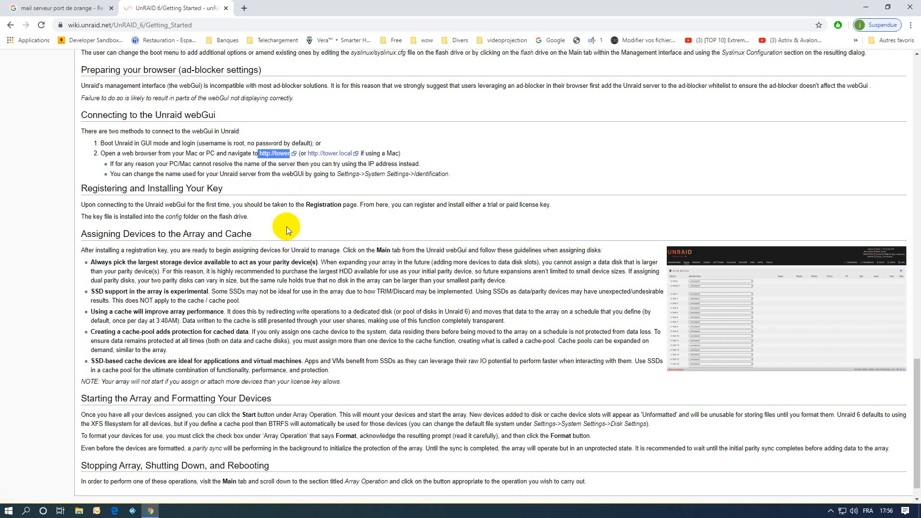
click(244, 8)
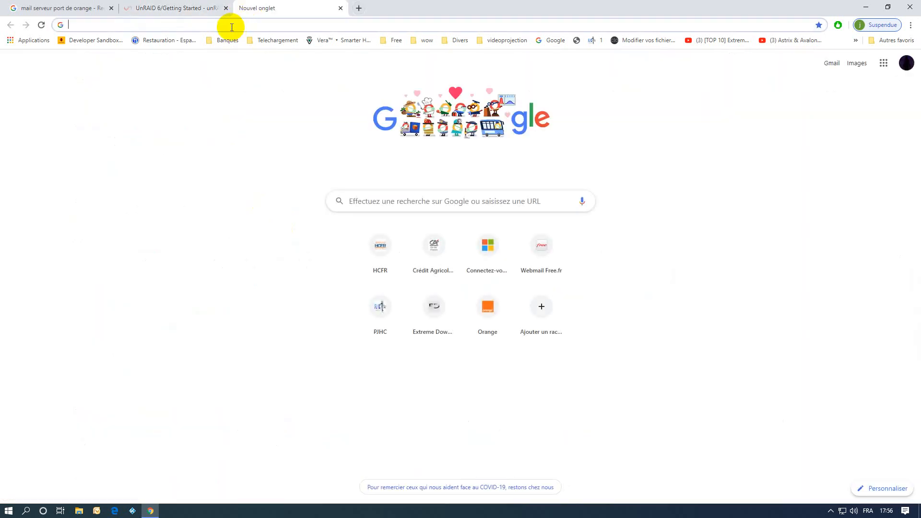
key(ctrl+v)
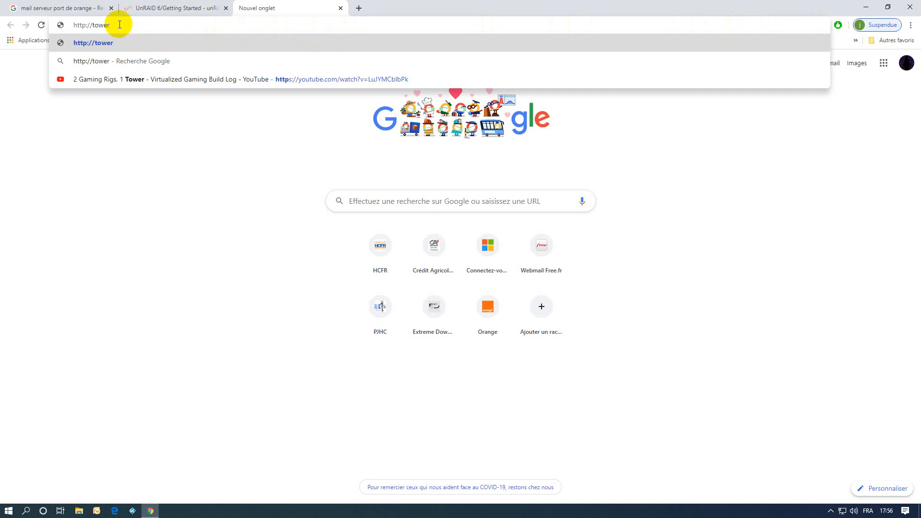
key(BackSpace)
key(BackSpace)
key(BackSpace)
key(BackSpace)
key(BackSpace)
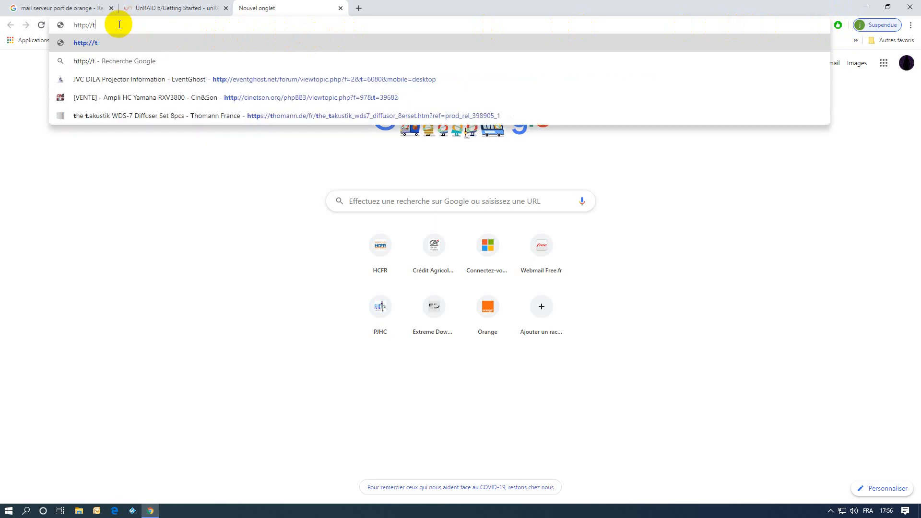
text(Ser)
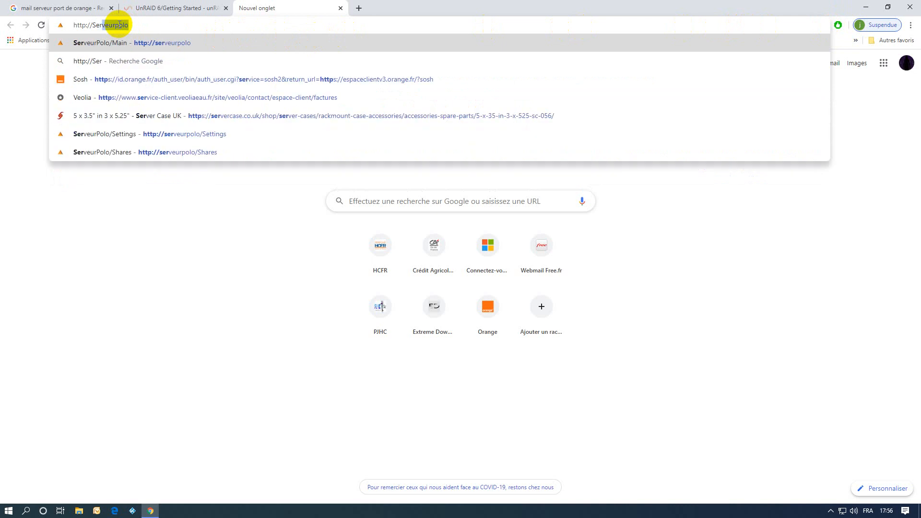
text(veurPolo)
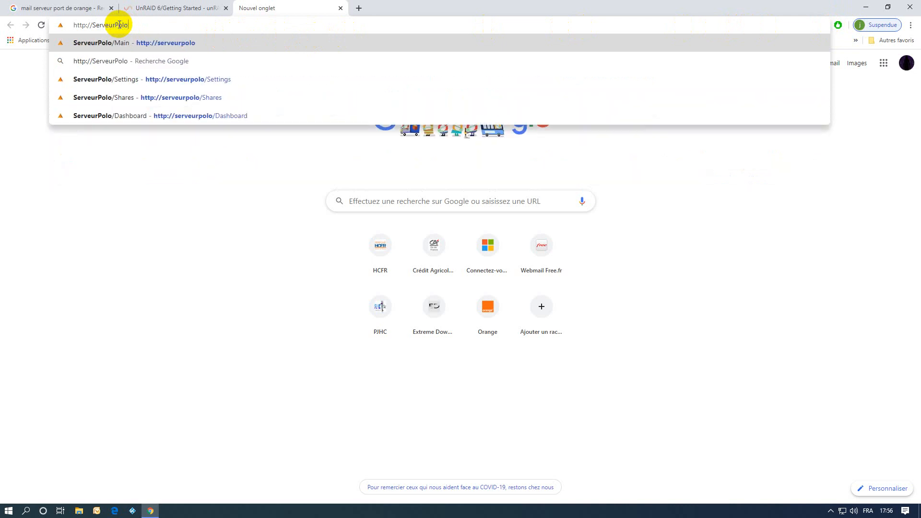
key(Return)
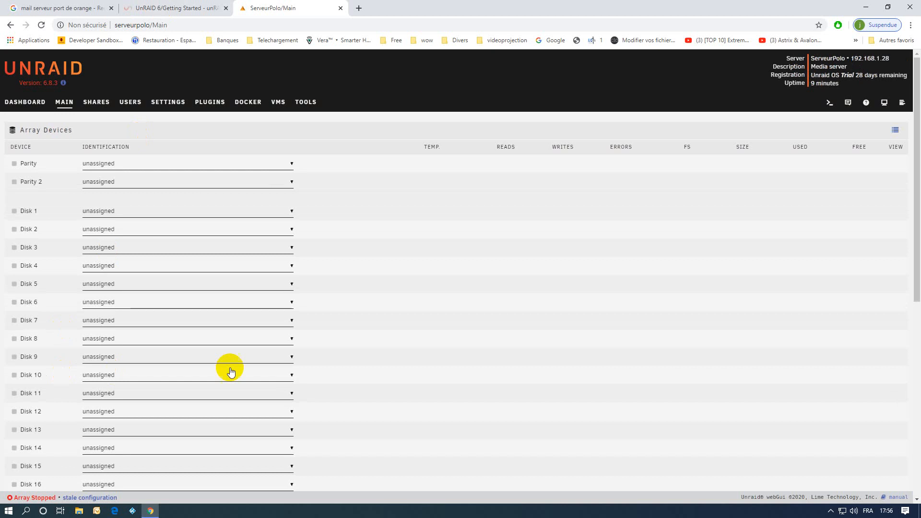
Switch from the Main disk list to ServeurPolo's Dashboard
click(26, 106)
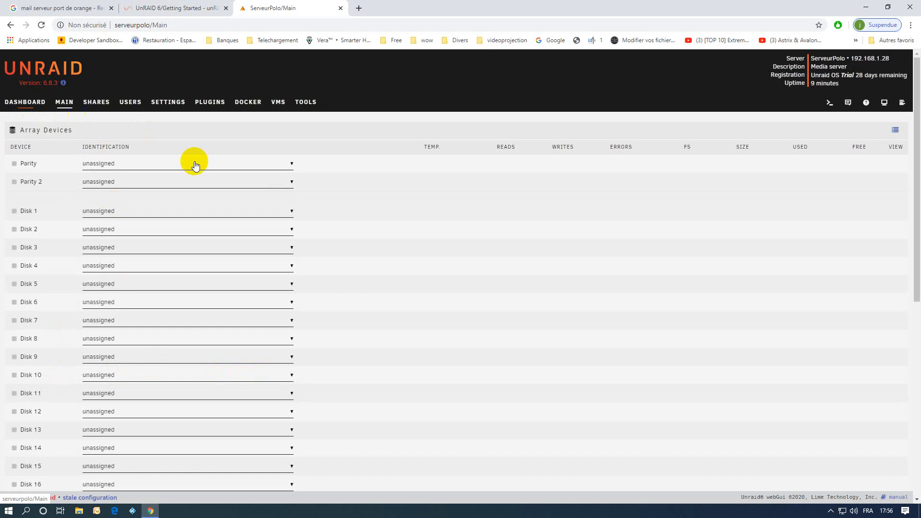
click(848, 107)
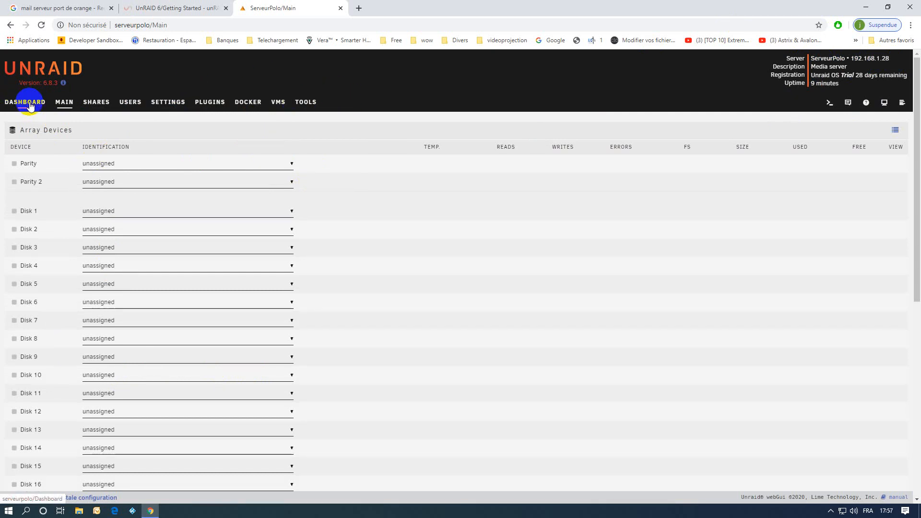
click(30, 104)
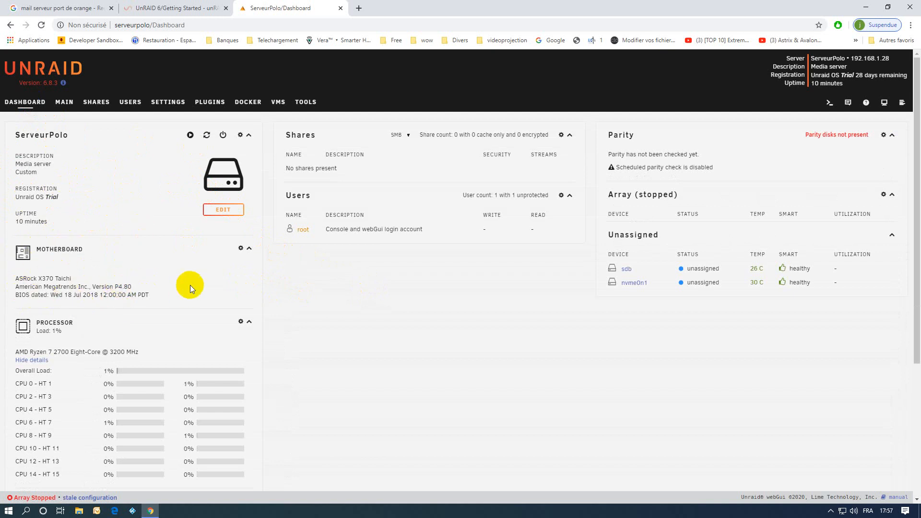
Scroll through the Dashboard's hardware and unassigned disk panels, then return to the Main page
scroll(190, 285, down, 3)
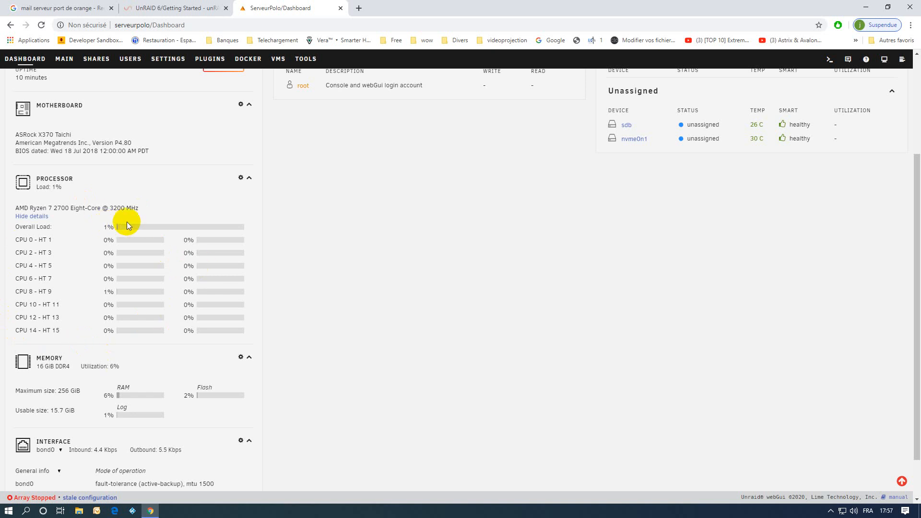
scroll(117, 225, down, 1)
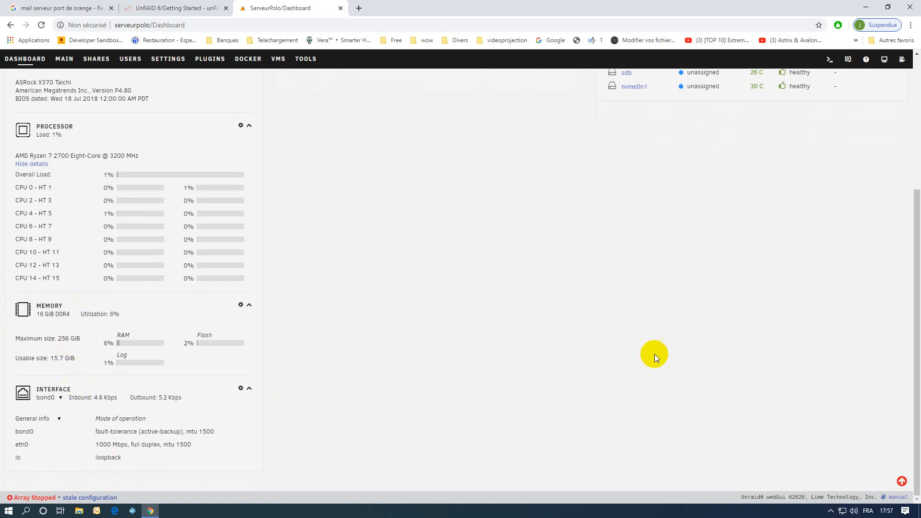
scroll(662, 355, up, 4)
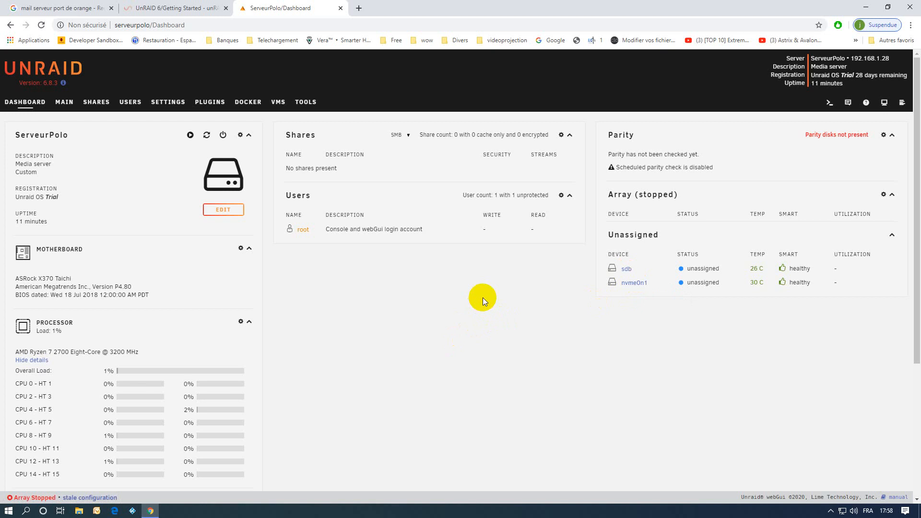
scroll(479, 303, down, 5)
scroll(480, 303, up, 5)
click(63, 115)
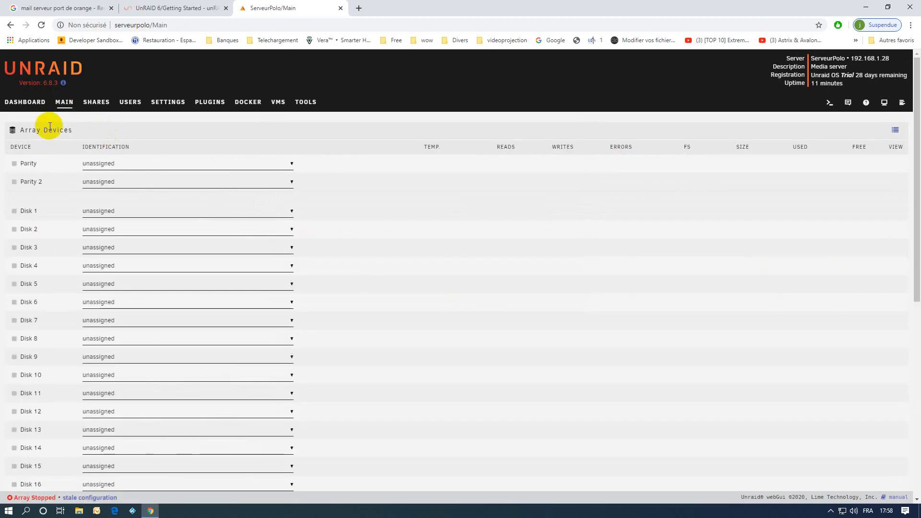
Scroll Main to check Cache Devices and Array Operation, then go to Settings
scroll(394, 298, down, 8)
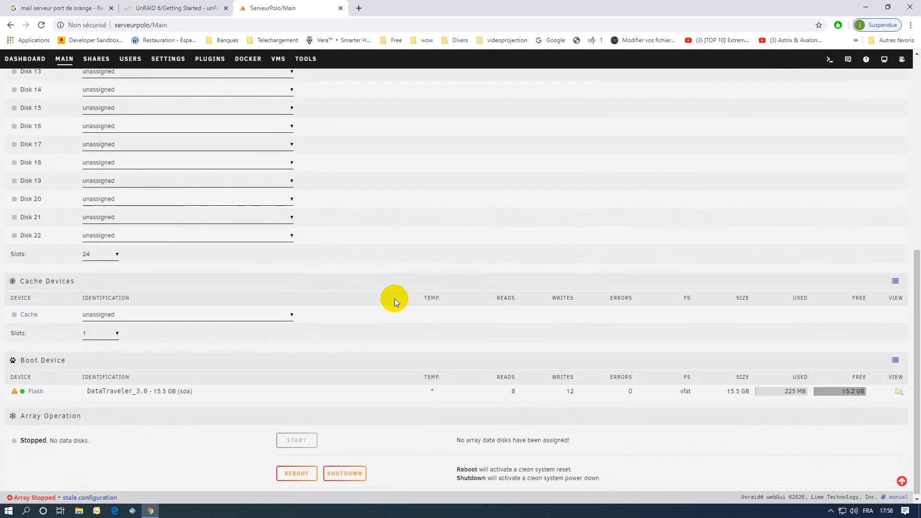
scroll(394, 298, up, 10)
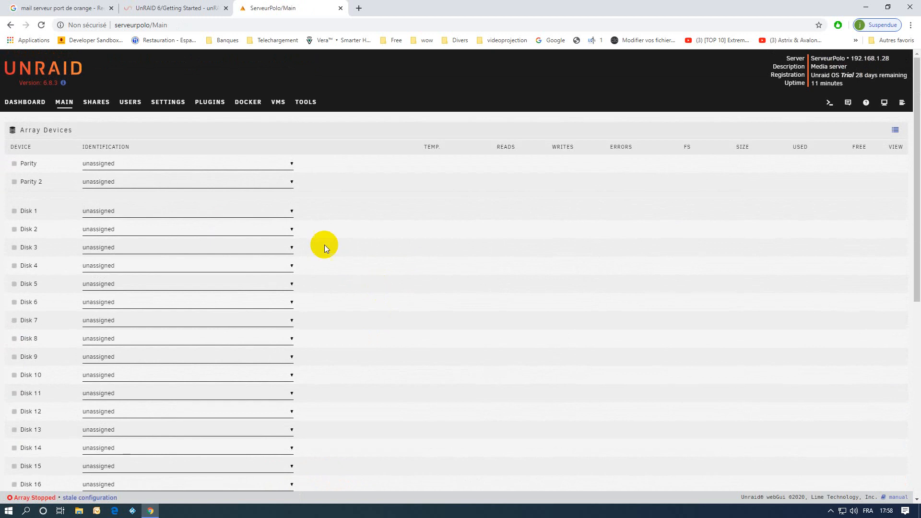
click(163, 105)
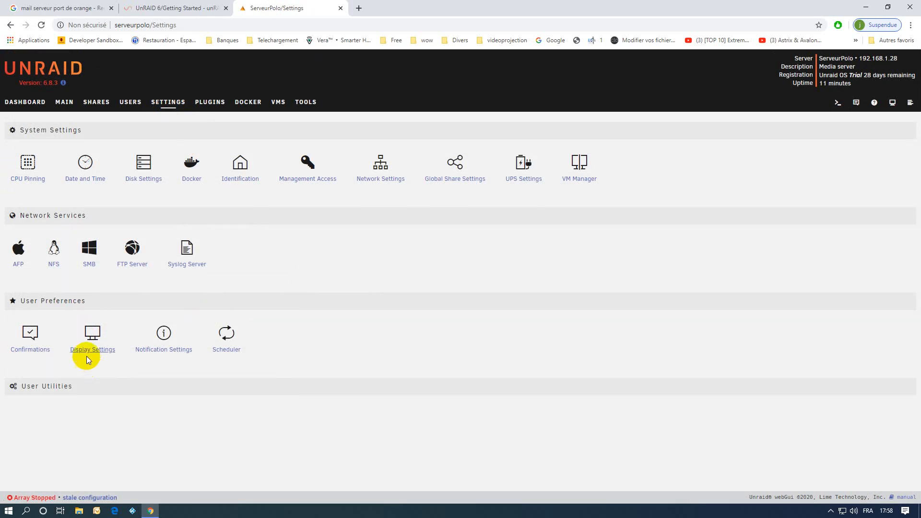
In Display Settings, set the date format to Day, Month D, YYYY and time to 24 hours
click(95, 332)
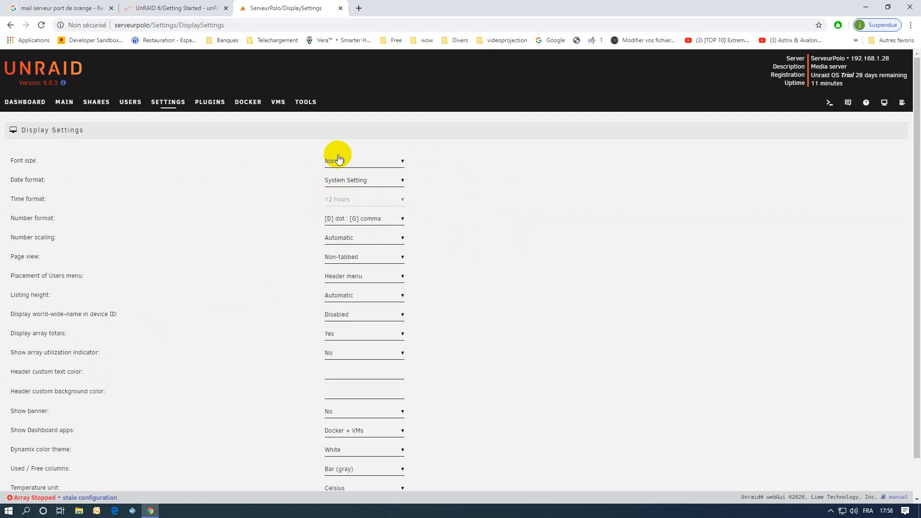
click(342, 184)
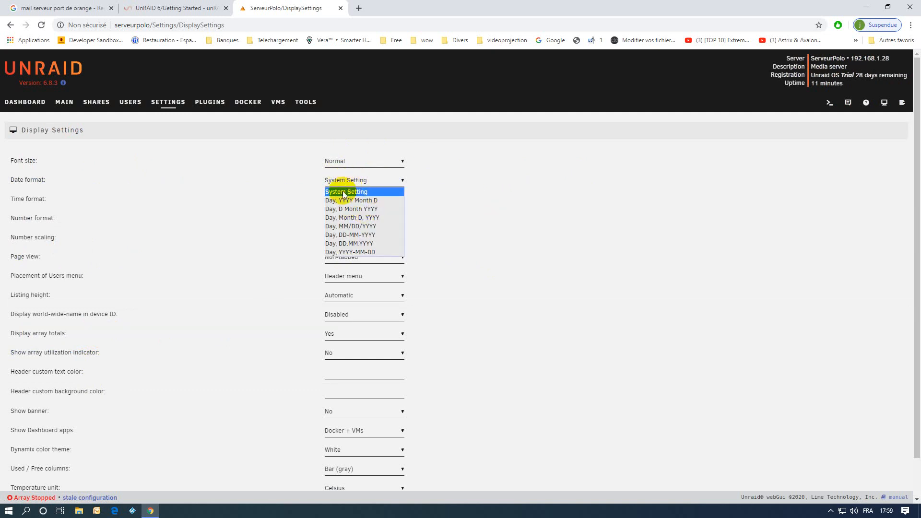
click(356, 220)
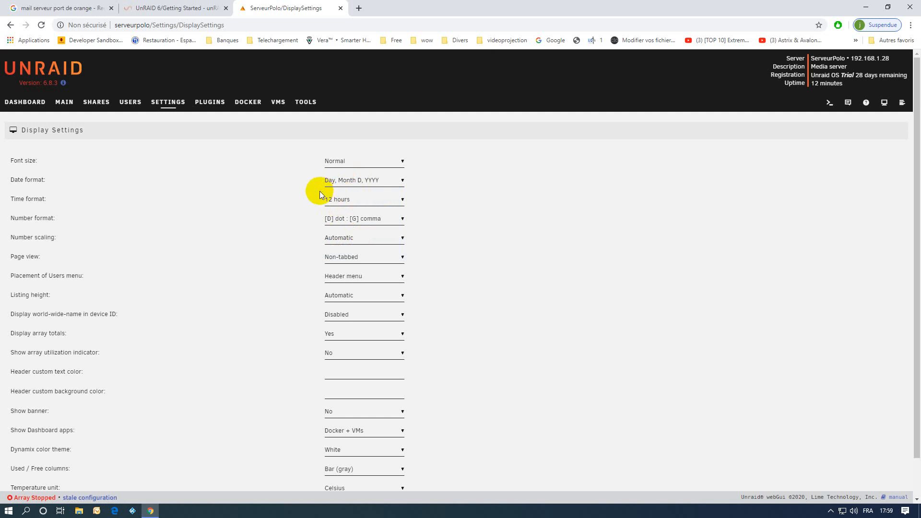
click(350, 200)
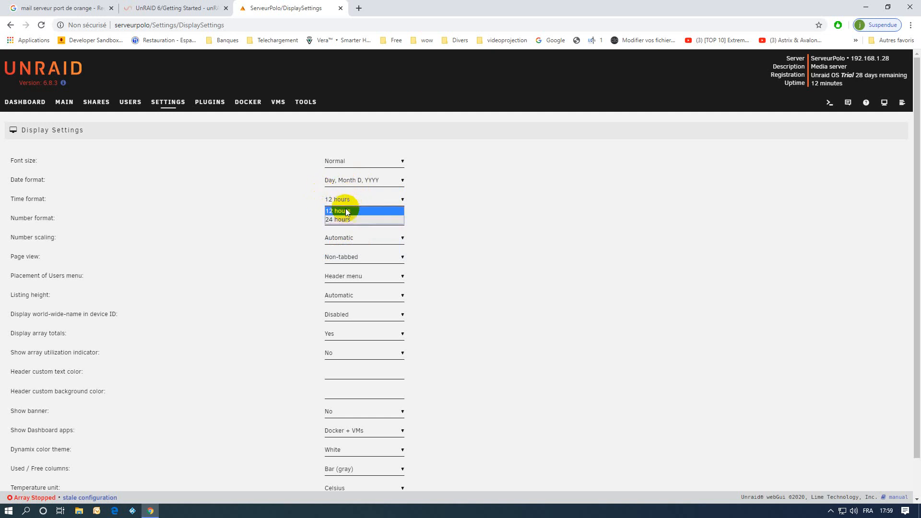
click(341, 220)
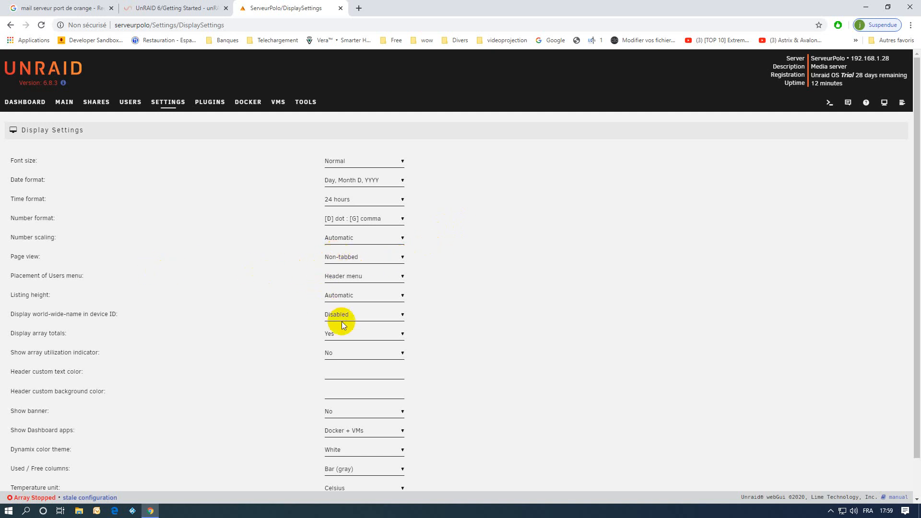
Choose the Black color theme, apply the display changes, and return to the Settings overview
scroll(469, 359, down, 1)
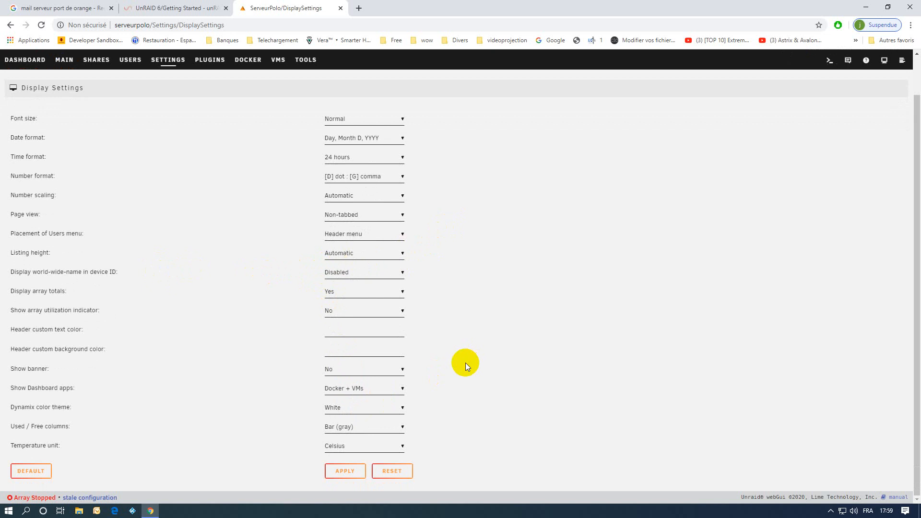
click(337, 410)
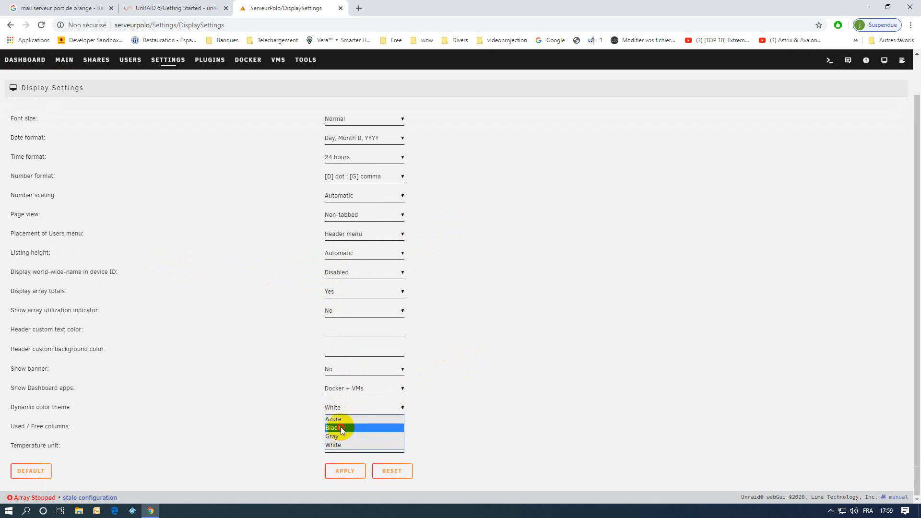
click(342, 429)
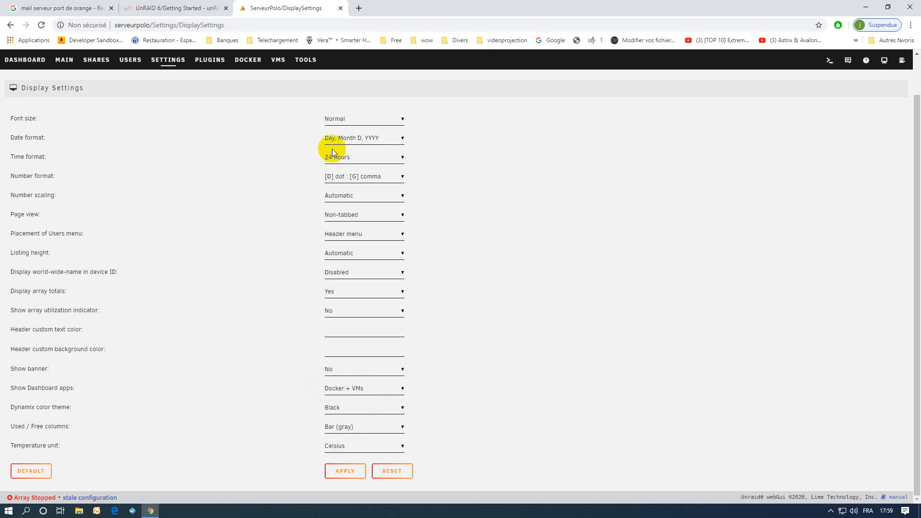
click(277, 63)
click(349, 473)
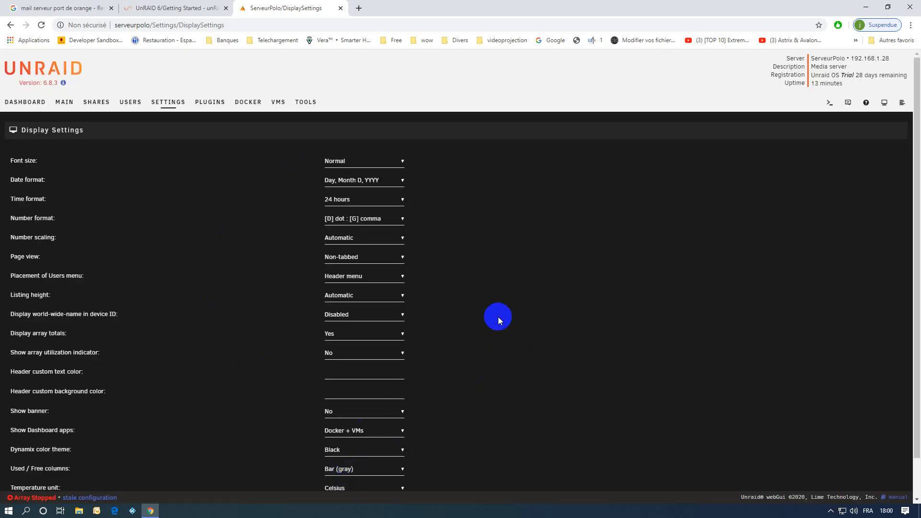
scroll(498, 316, down, 1)
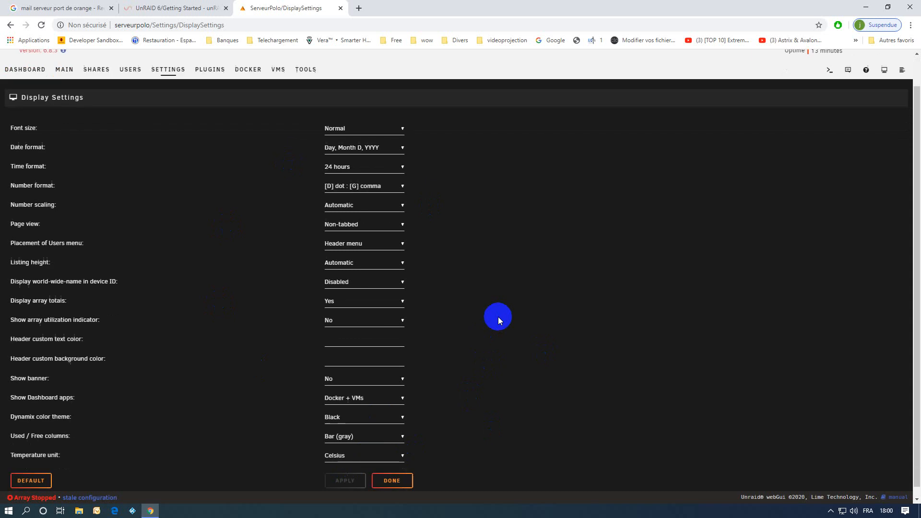
scroll(498, 316, up, 1)
scroll(498, 316, down, 1)
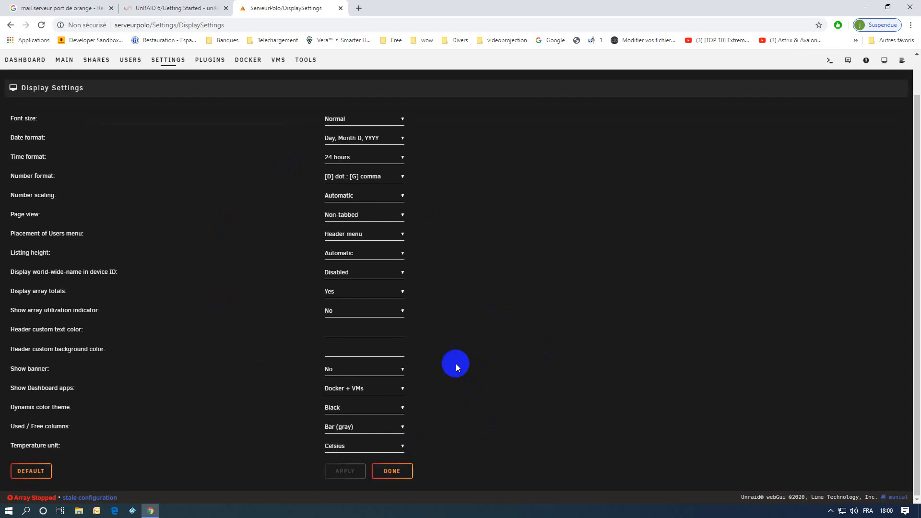
click(392, 471)
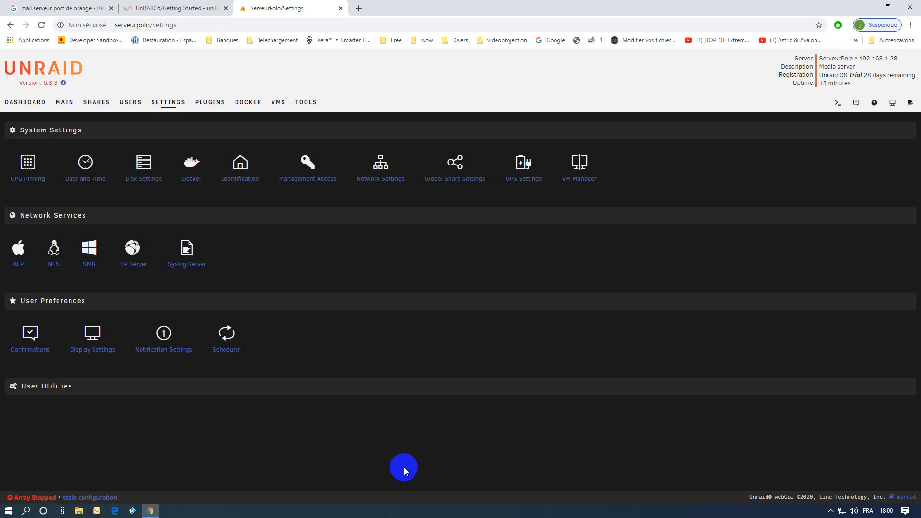
Open the Users page listing the root account
click(128, 103)
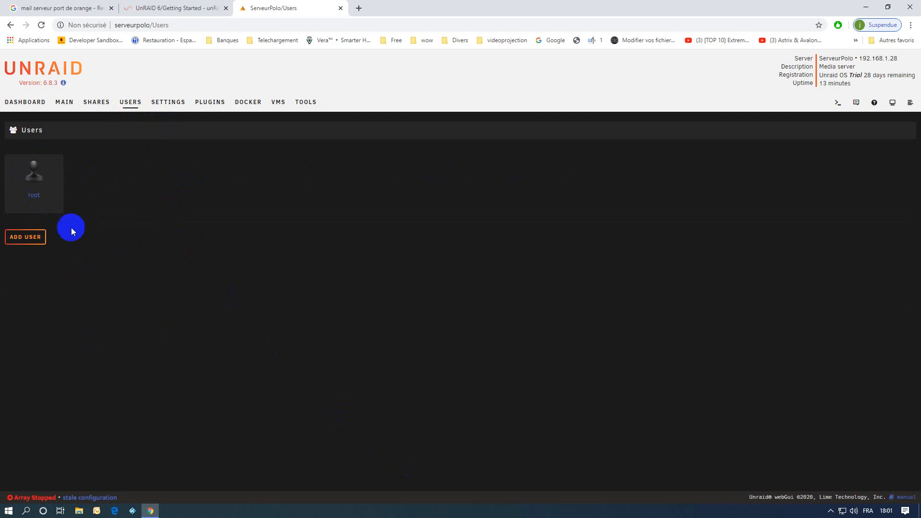
Enter a new password for the root account in both password fields and save it
click(31, 174)
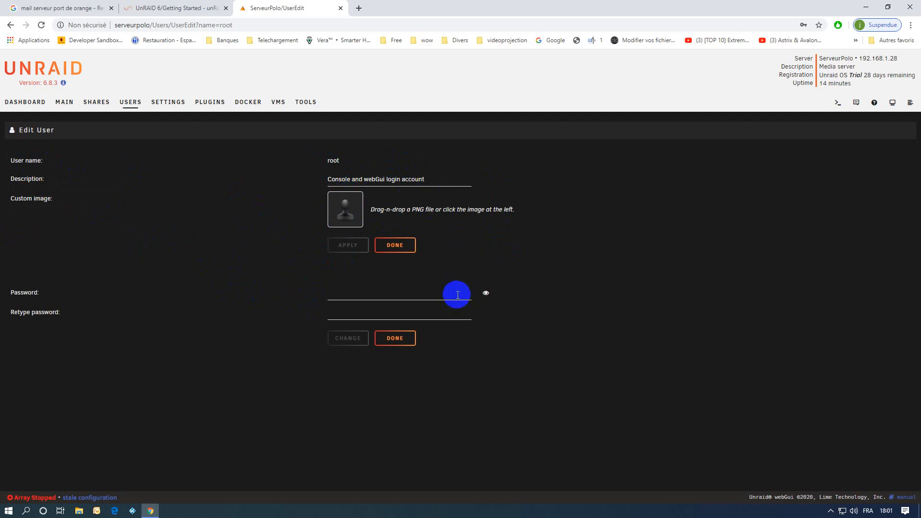
click(348, 293)
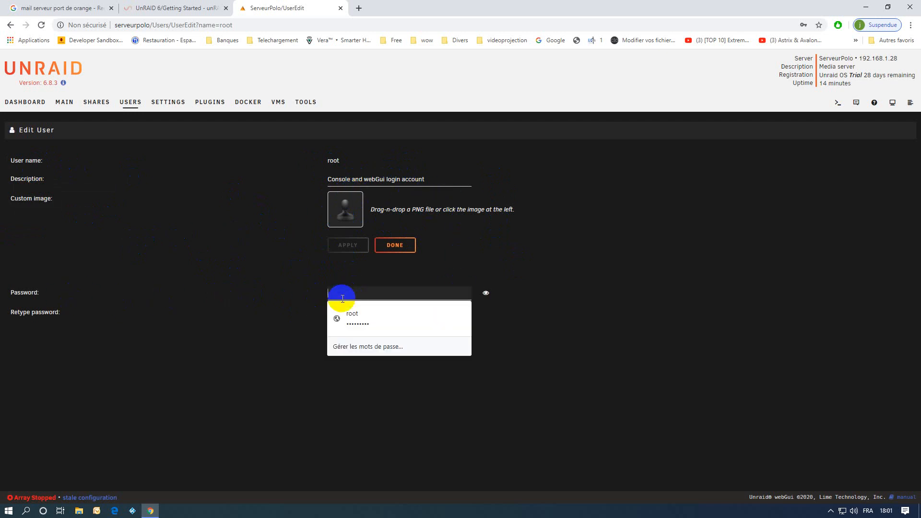
text(ab)
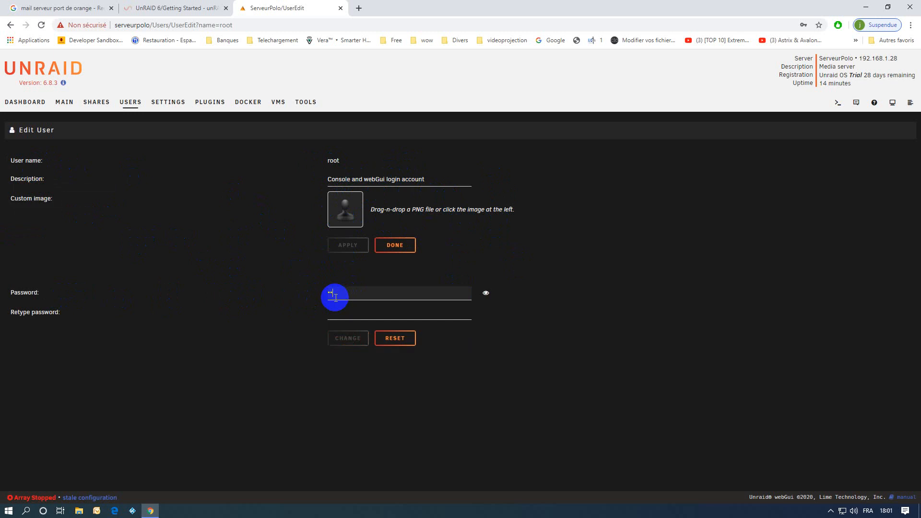
text(cdefghi)
click(336, 310)
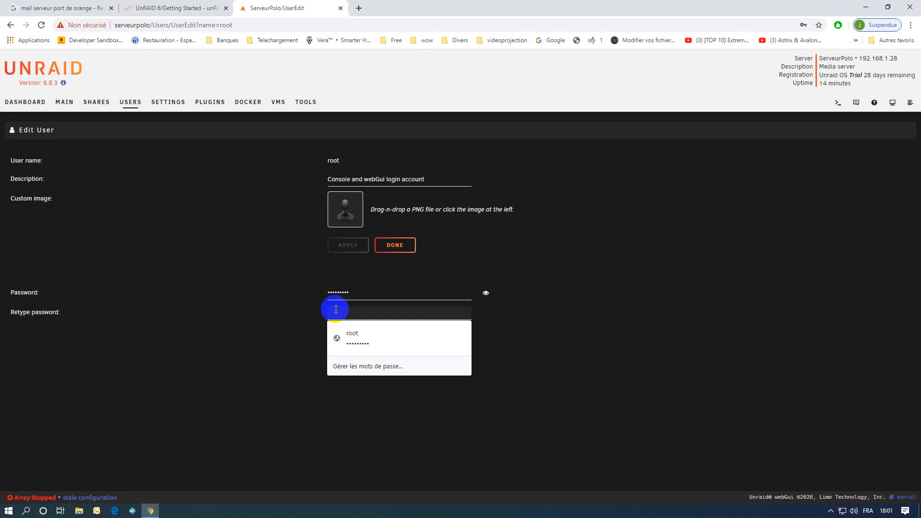
text(abcde)
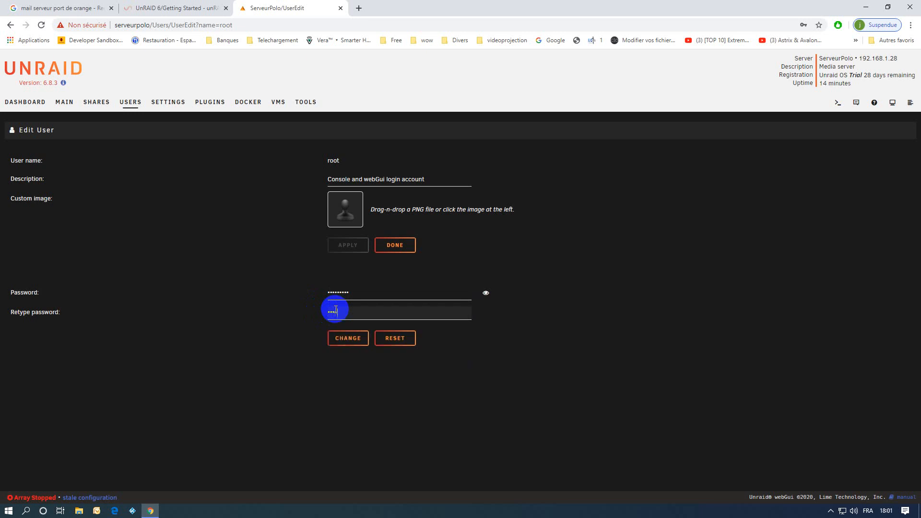
text(fghij)
click(346, 341)
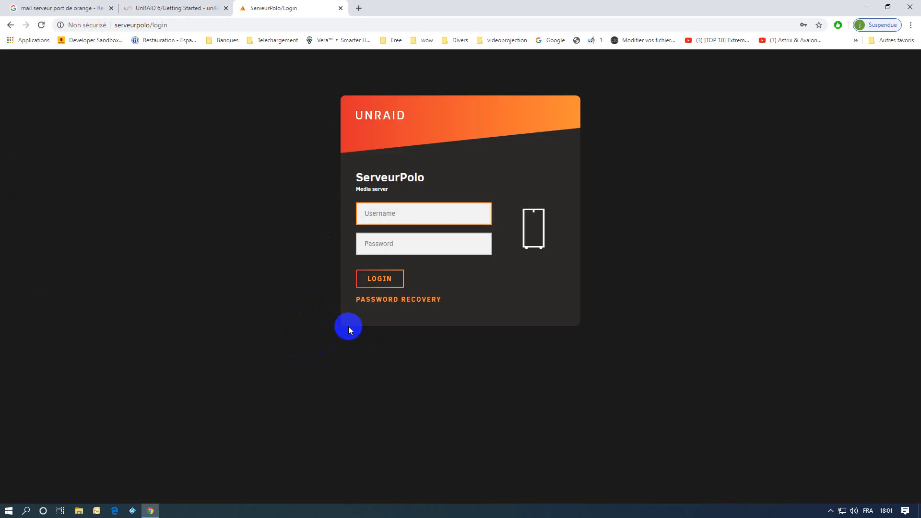
Log back in as root with the account password
click(401, 214)
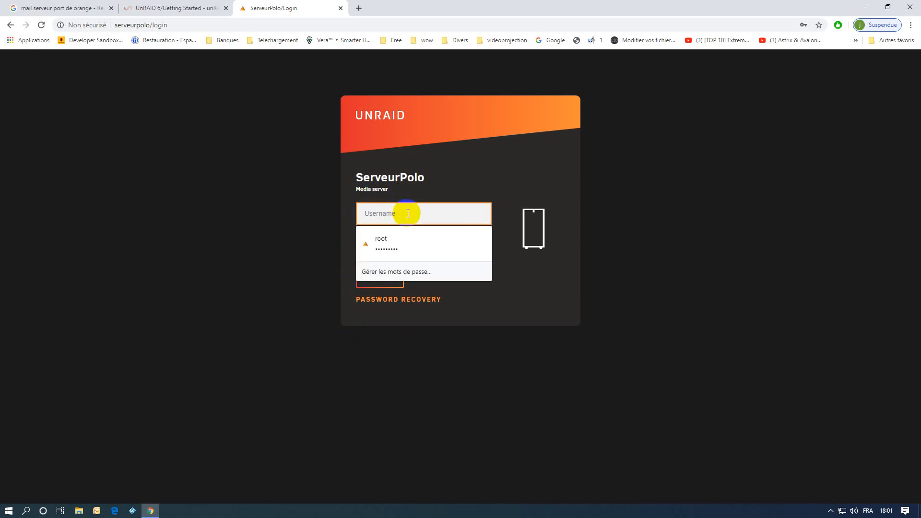
text(root)
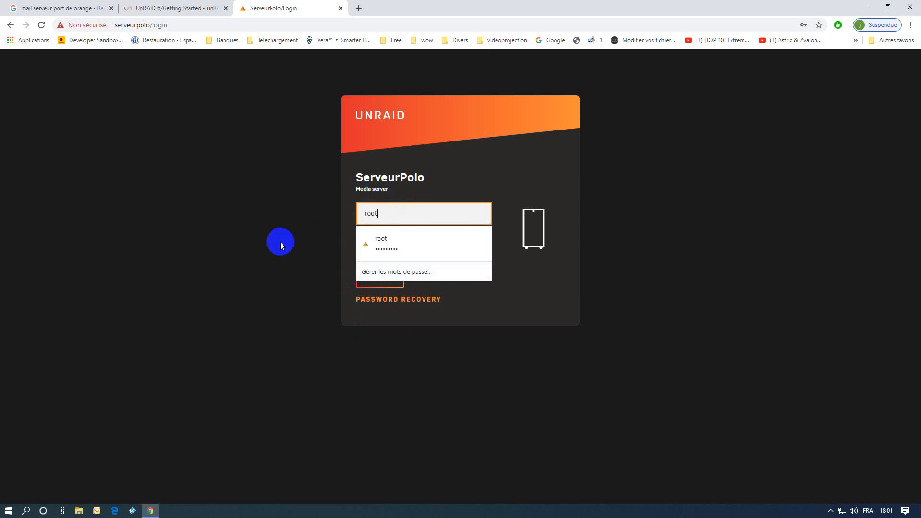
click(277, 242)
click(395, 247)
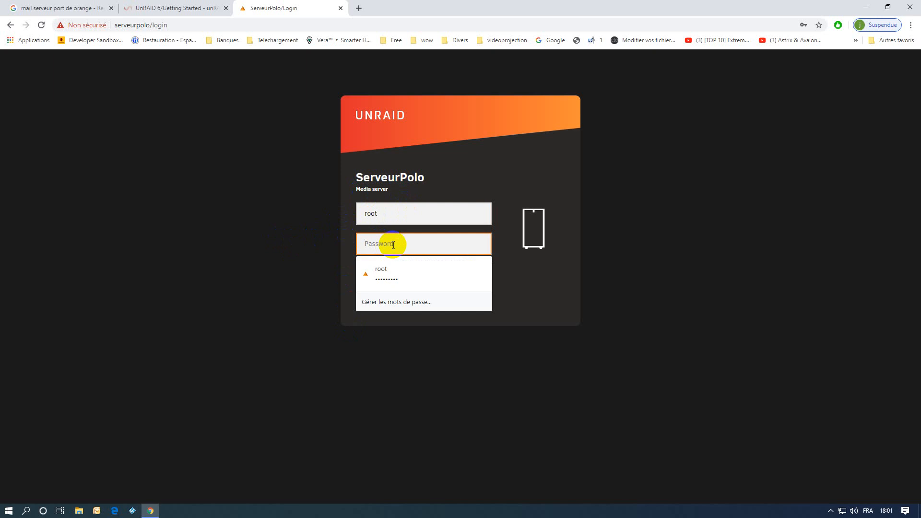
text(••••••)
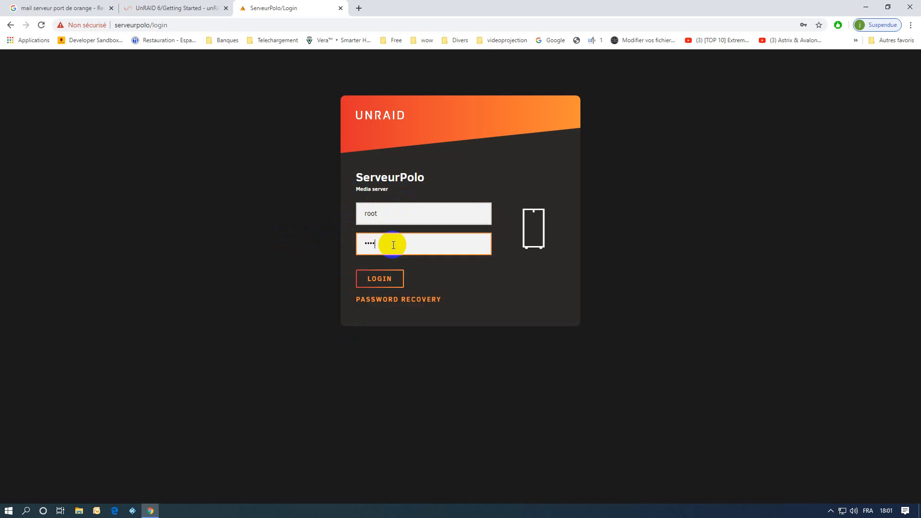
text(•••)
click(378, 280)
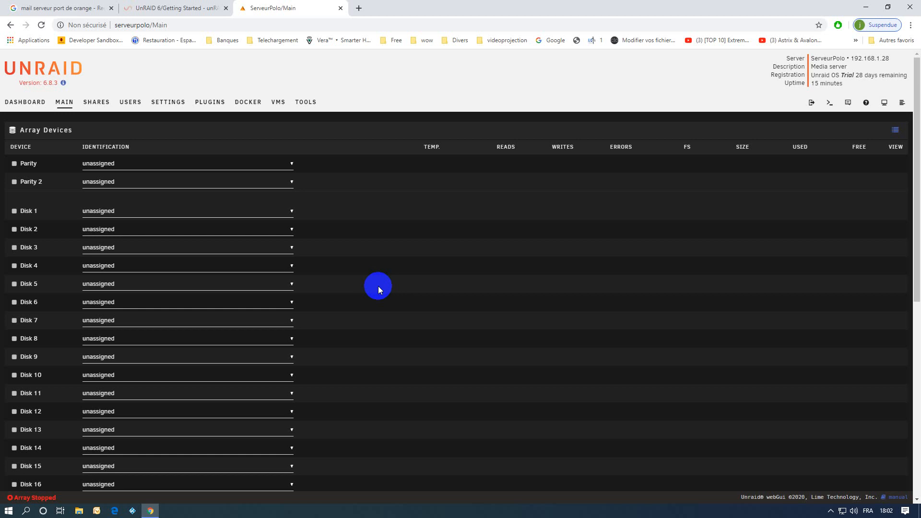
click(163, 102)
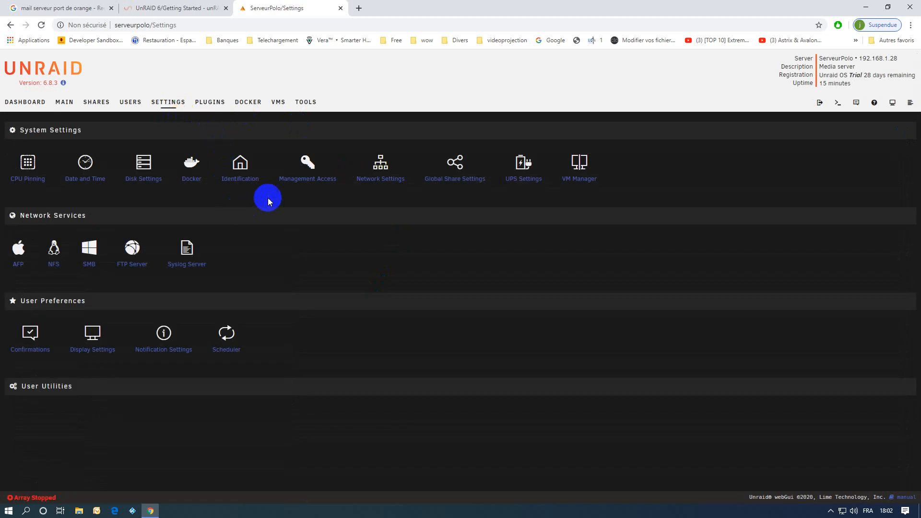
click(241, 179)
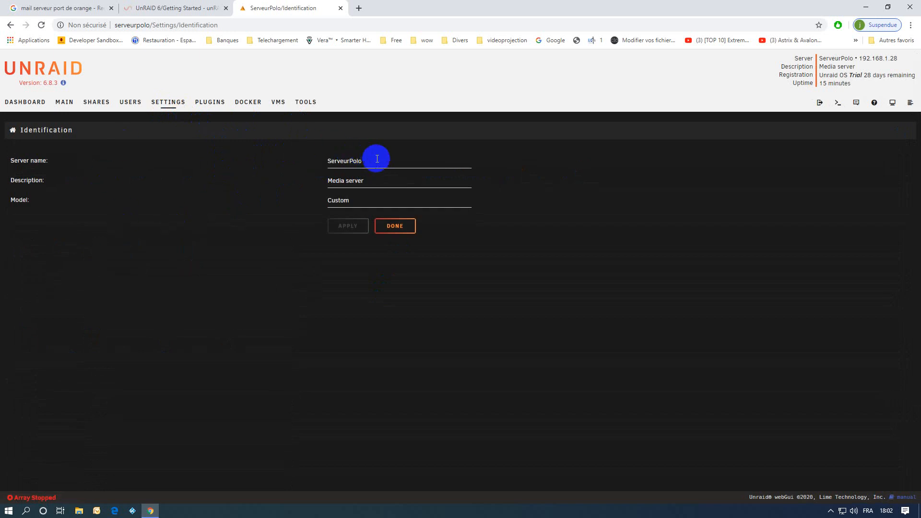
drag(376, 158, 314, 159)
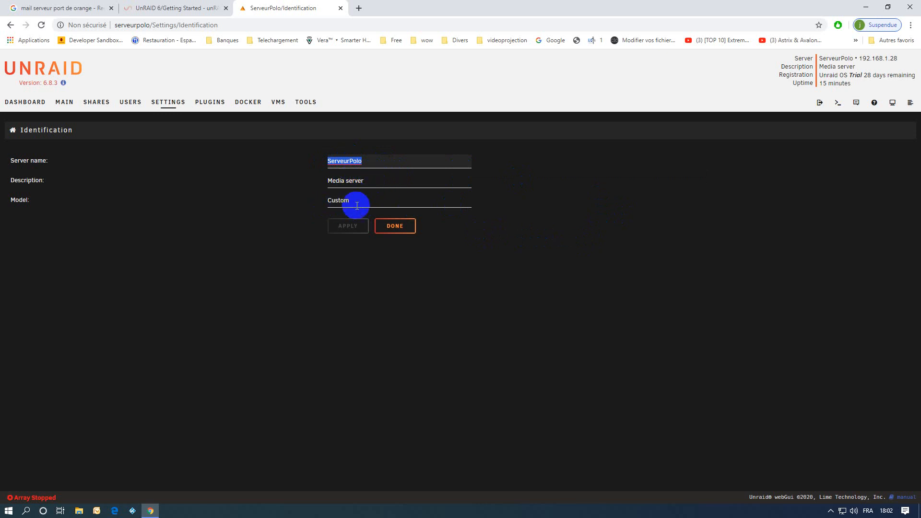
click(350, 201)
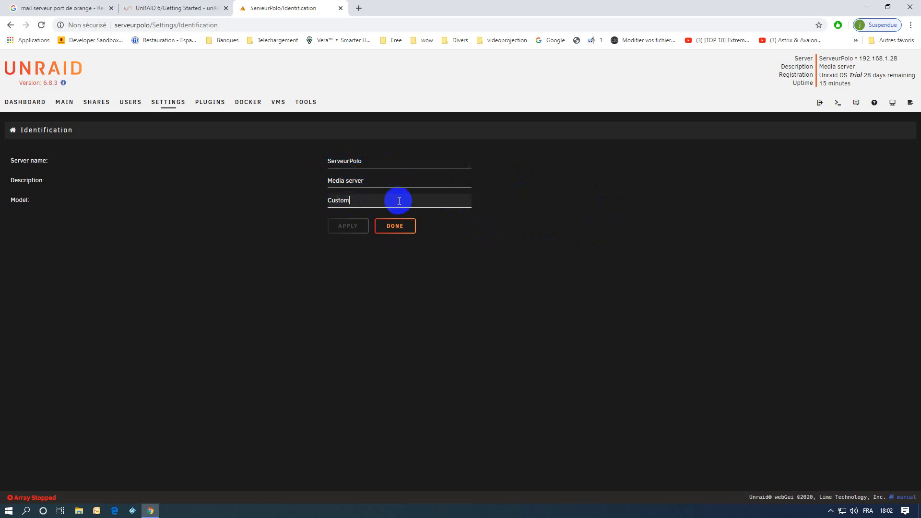
click(367, 165)
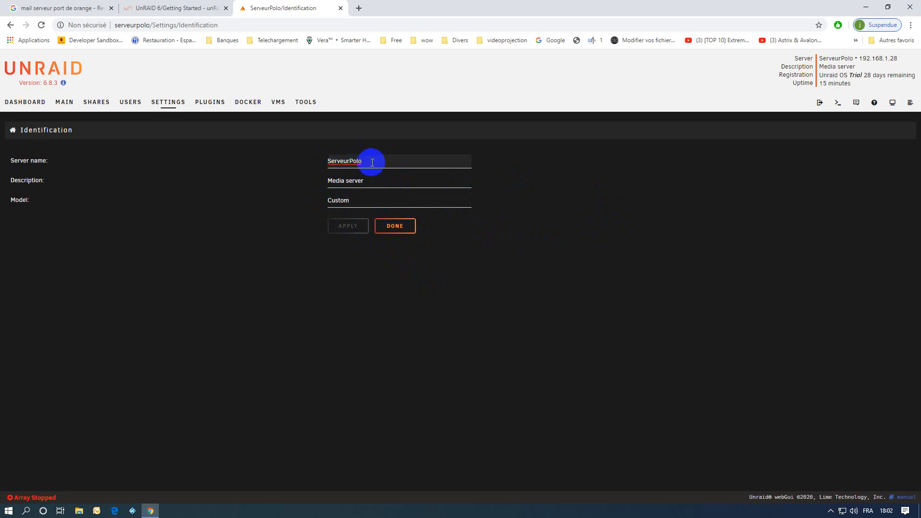
key(BackSpace)
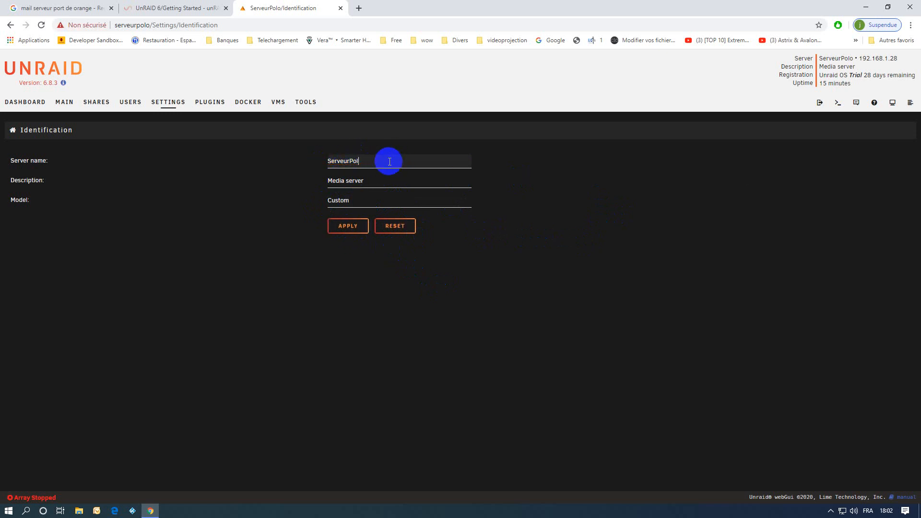
text(o)
click(357, 230)
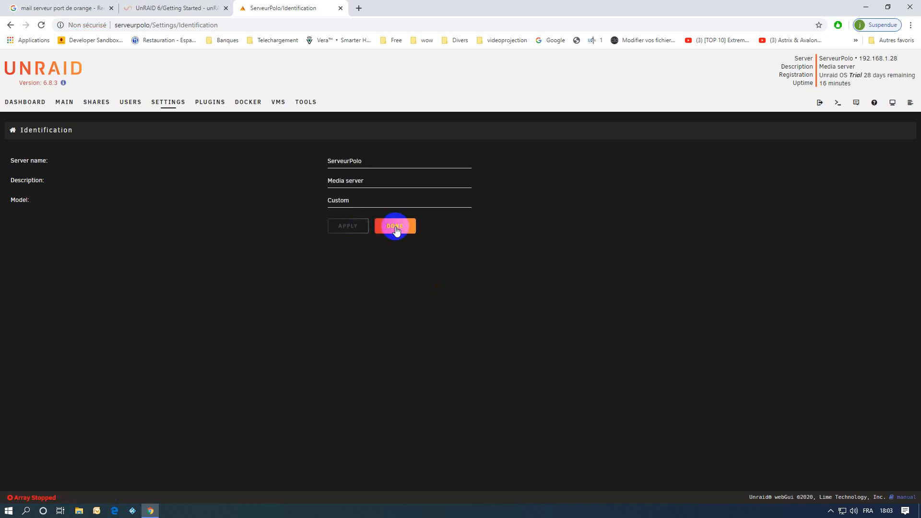
click(395, 227)
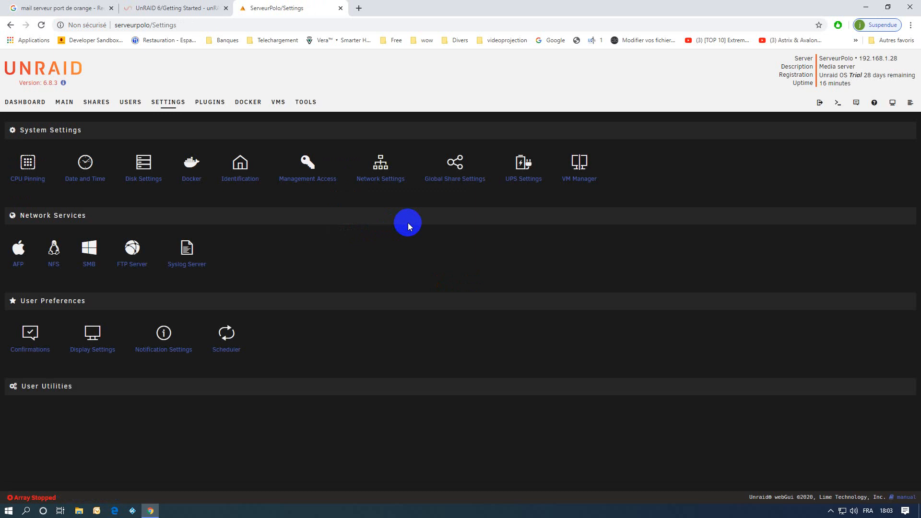
Open Network Settings to view eth0 with bonding, bridging and automatic IPv4 192.168.1.28/24
click(384, 172)
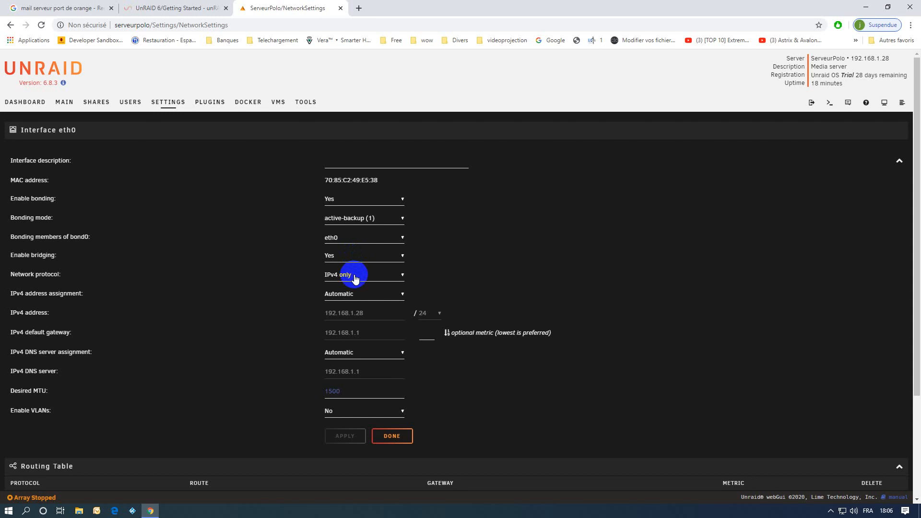
Keep the network protocol at IPv4 only with Automatic IPv4 address assignment
click(355, 277)
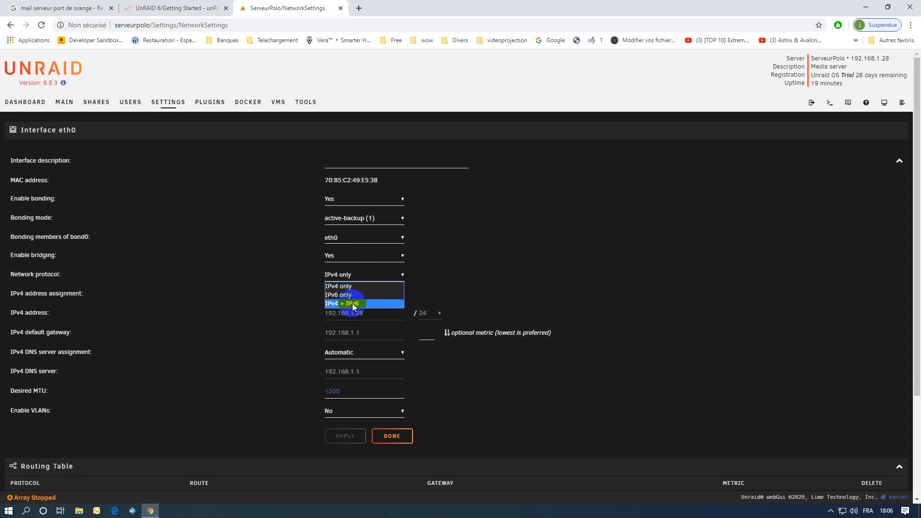
click(354, 274)
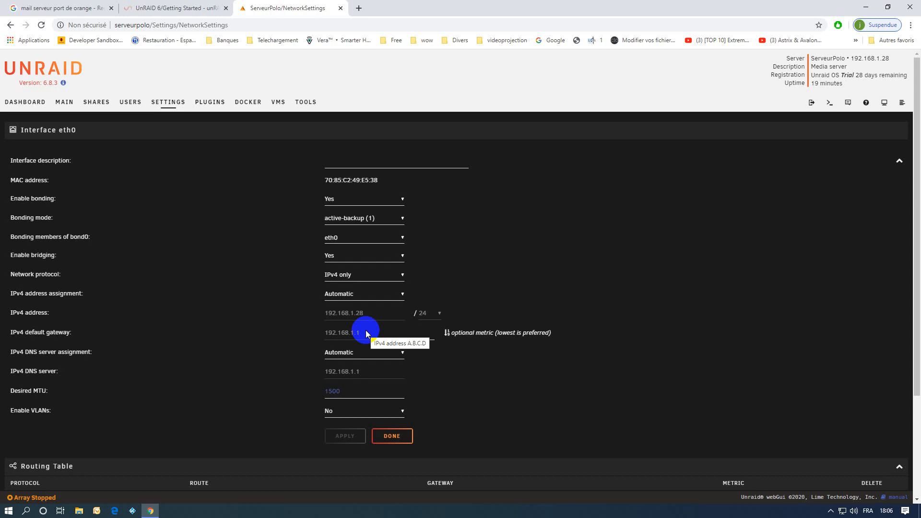
click(338, 294)
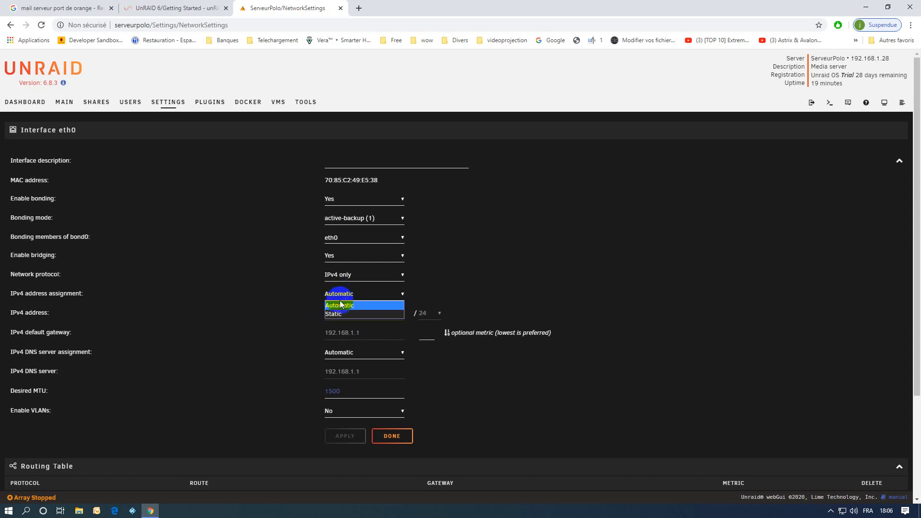
click(292, 290)
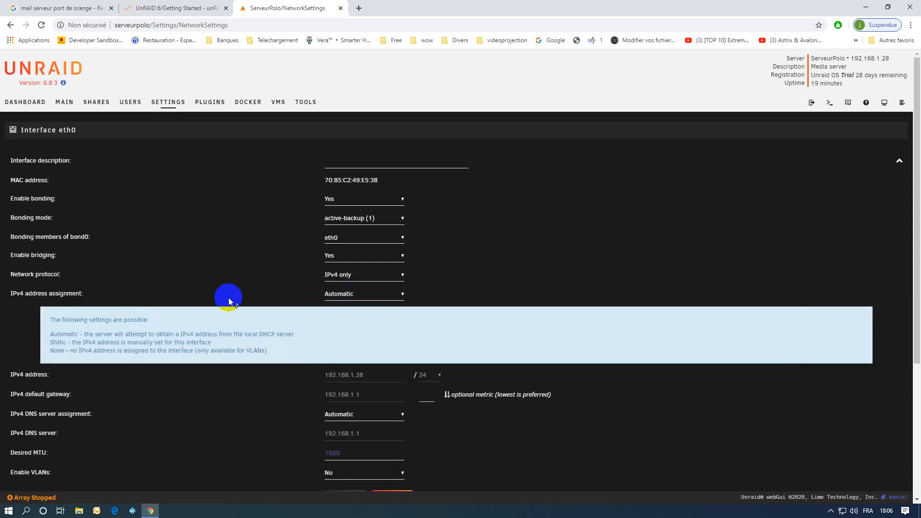
click(52, 293)
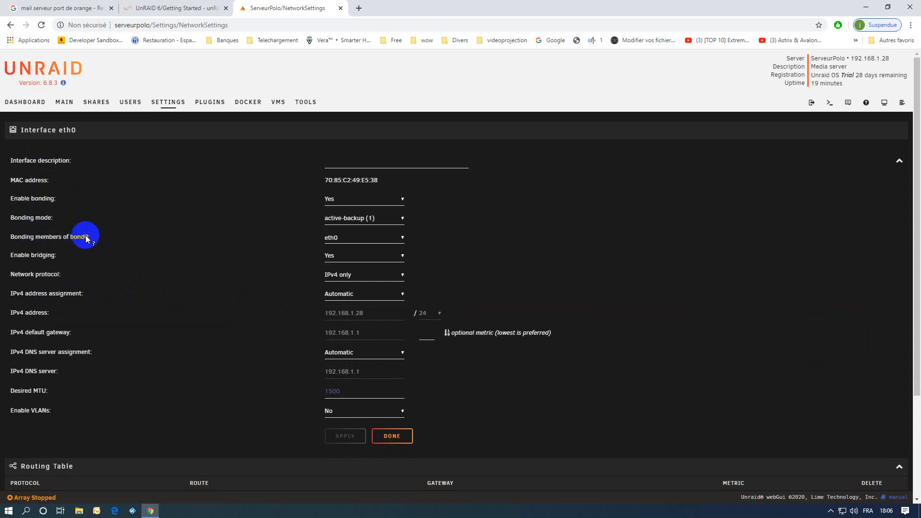
Check the bond0 bonding members help, then close Network Settings with Done
click(46, 240)
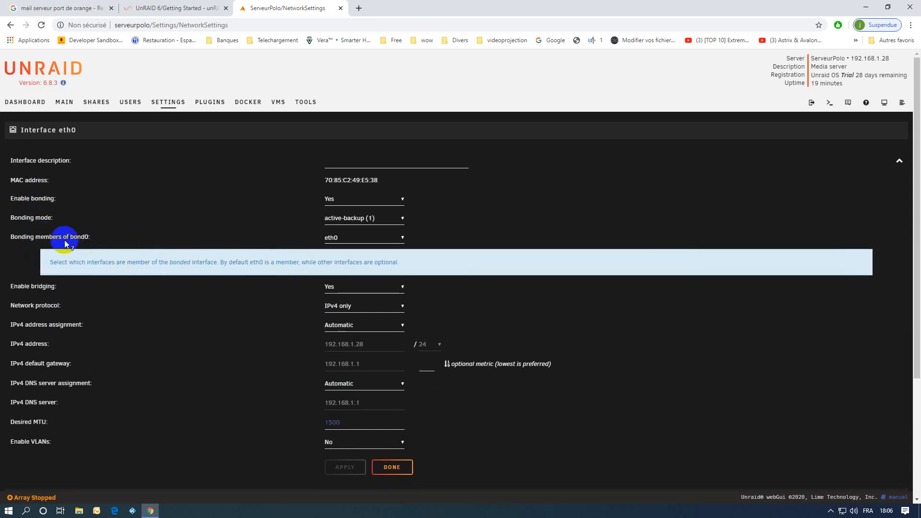
click(63, 238)
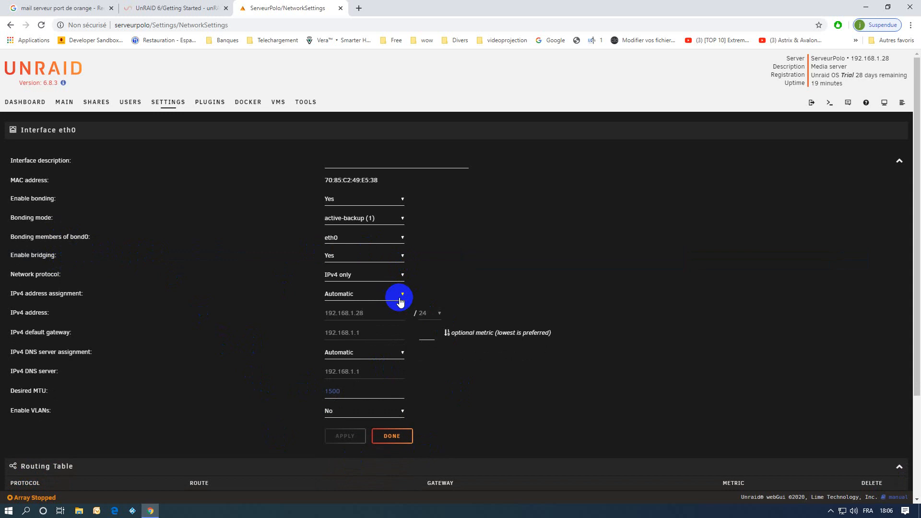
scroll(537, 317, down, 3)
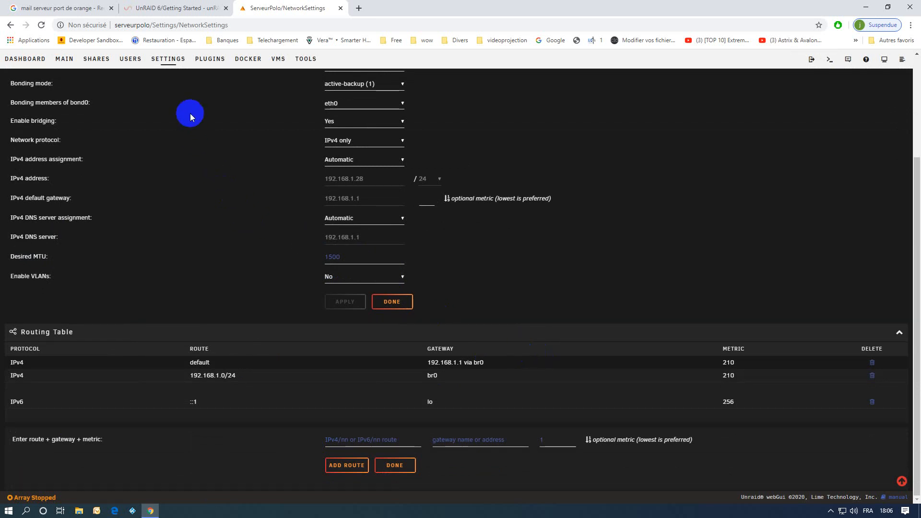
click(165, 66)
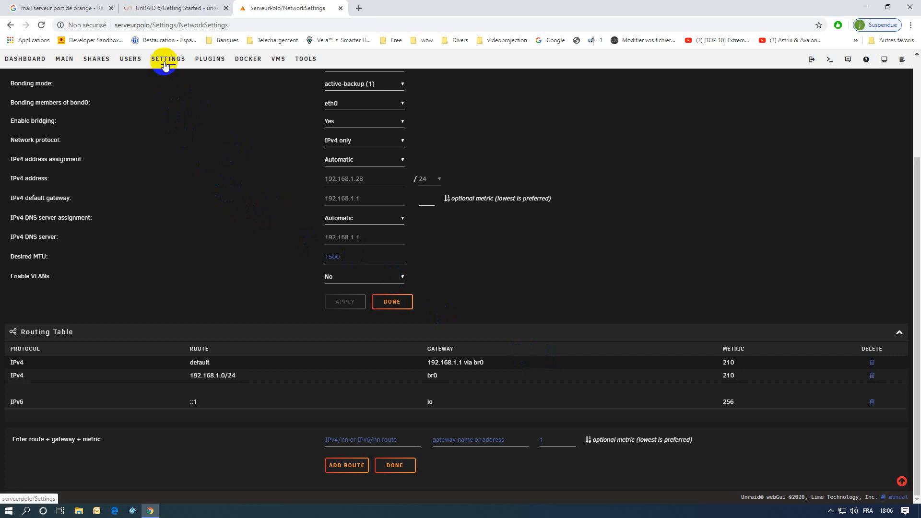
click(391, 303)
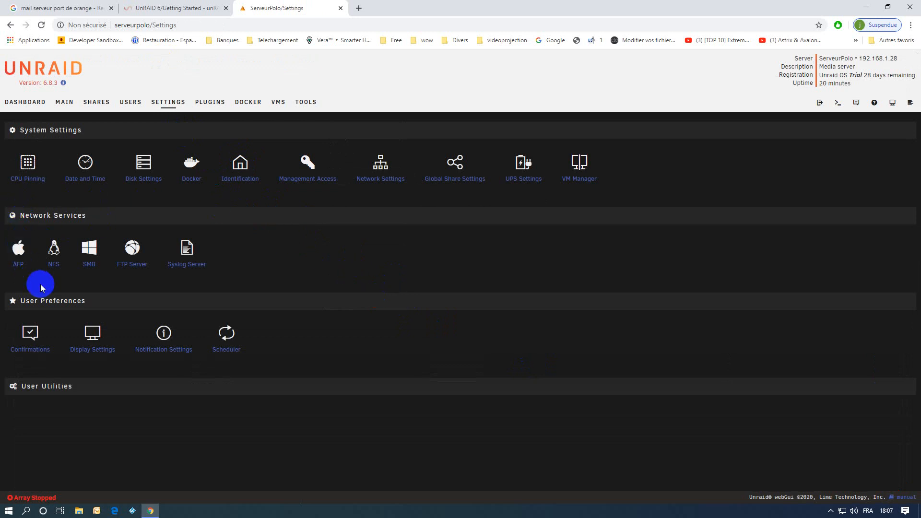
click(91, 253)
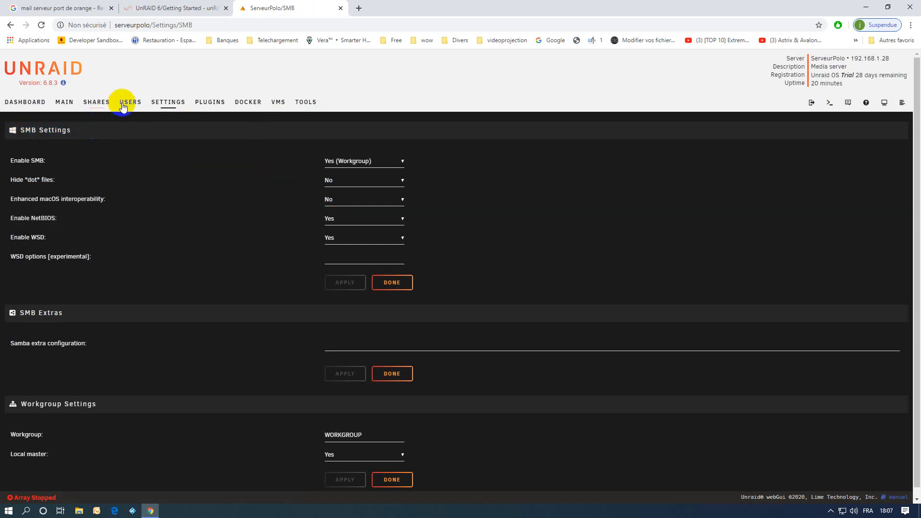
click(163, 101)
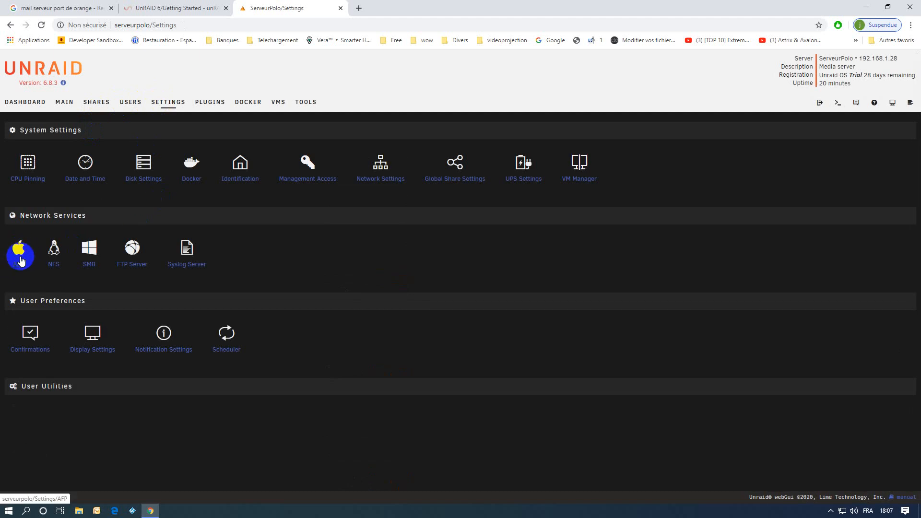
click(19, 254)
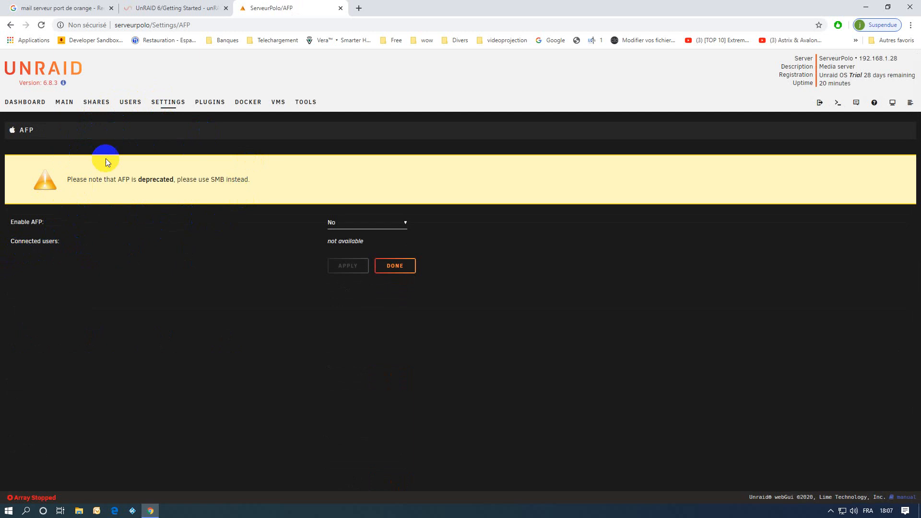
click(168, 103)
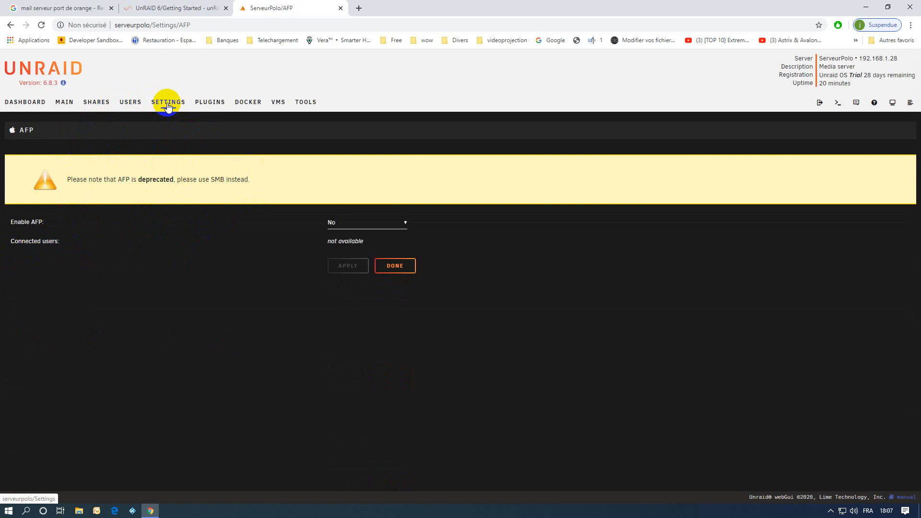
click(168, 104)
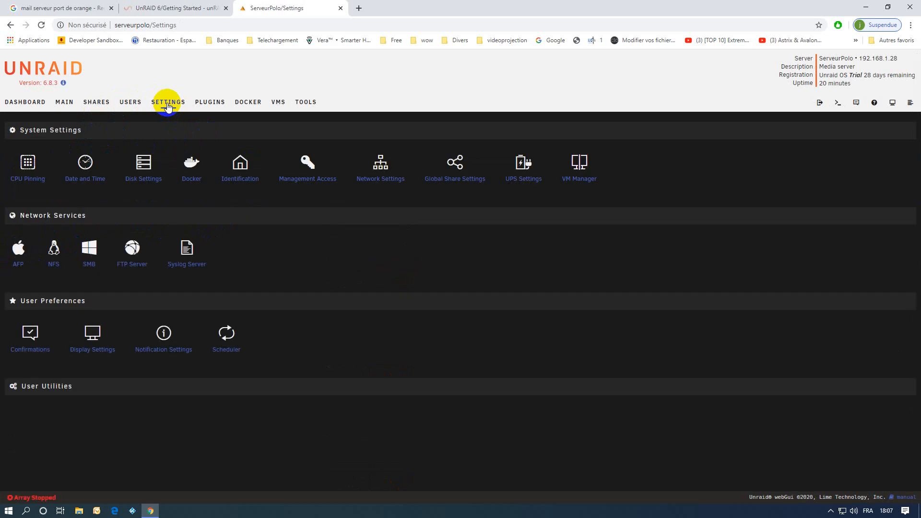
Set Enable NFS to Yes in the NFS settings, apply it, and click Done
click(55, 250)
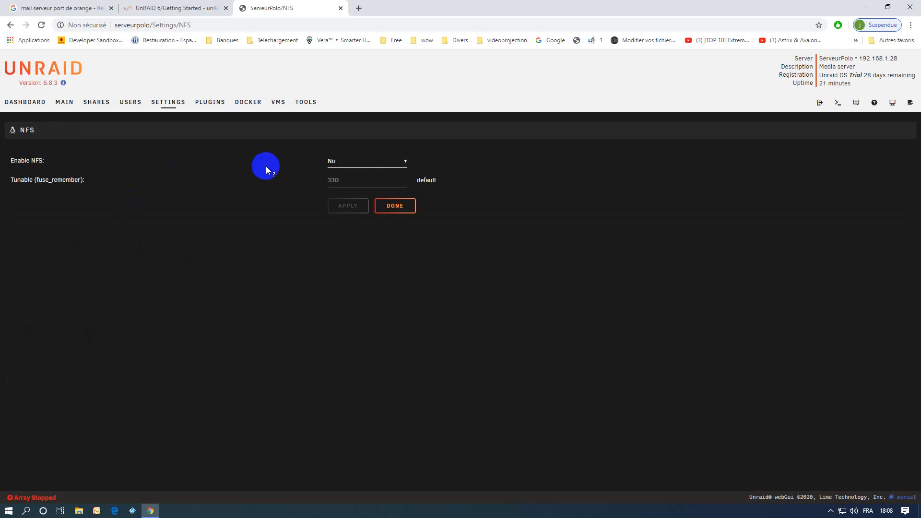
click(350, 162)
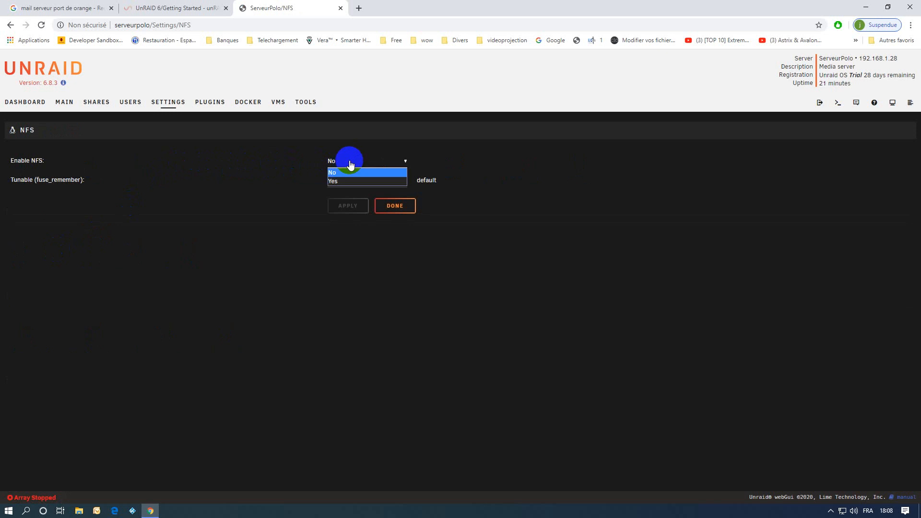
click(335, 181)
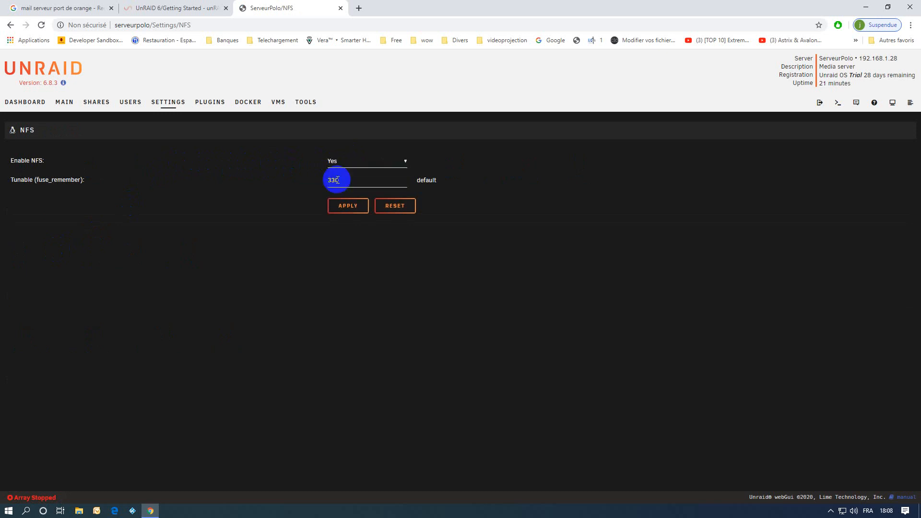
click(349, 208)
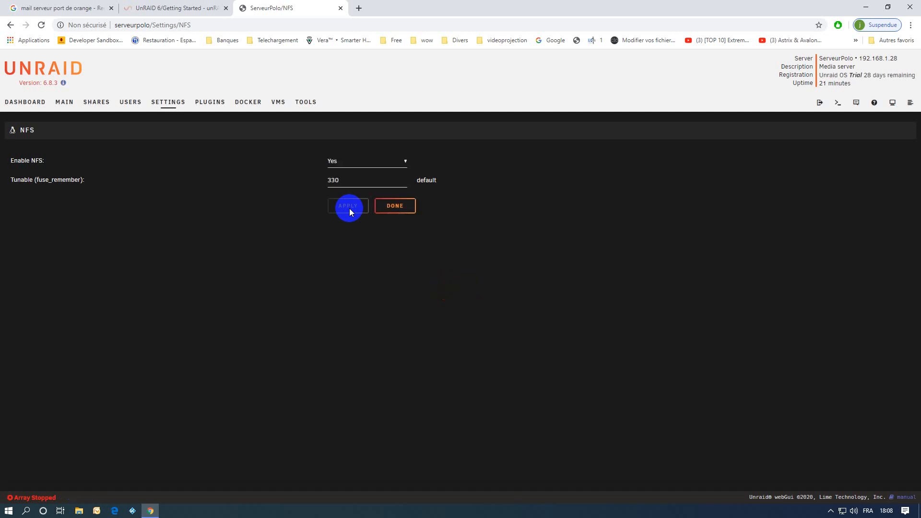
click(396, 206)
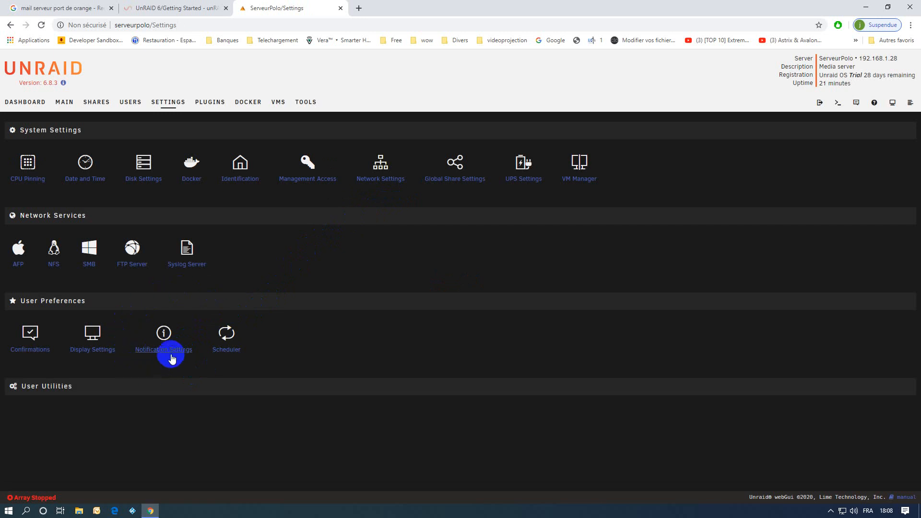
Open Notification Settings and keep the Detailed display positioned top-right
click(163, 336)
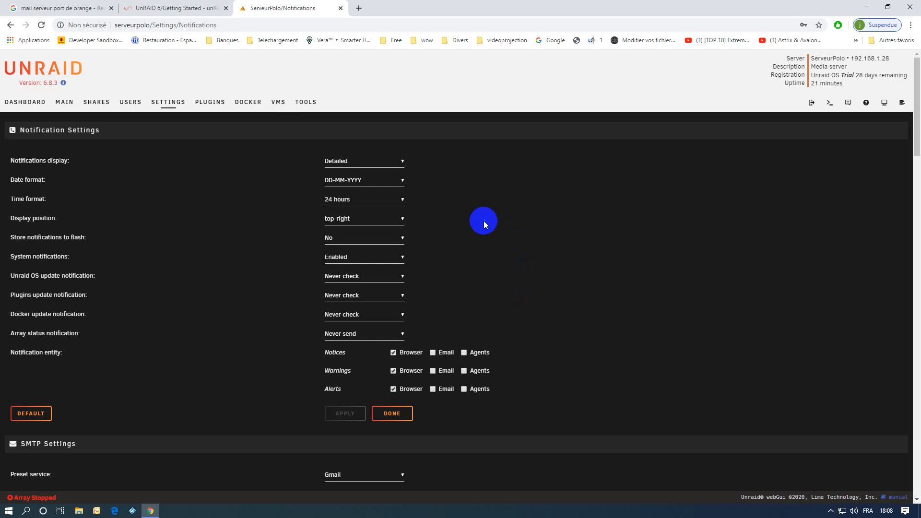
click(335, 163)
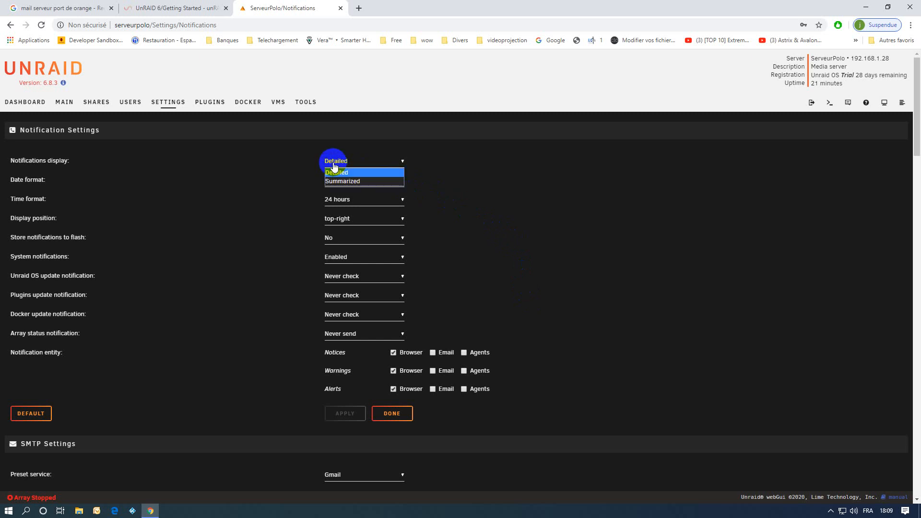
click(335, 164)
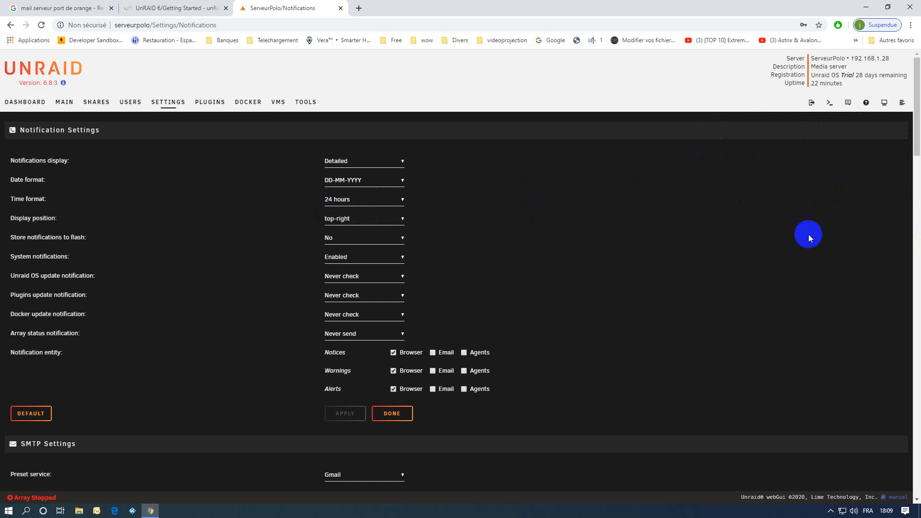
click(338, 218)
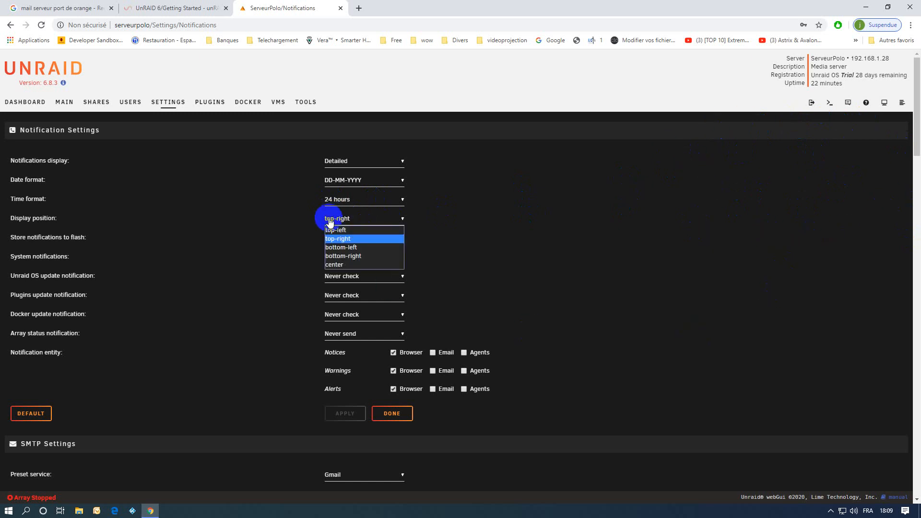
click(338, 218)
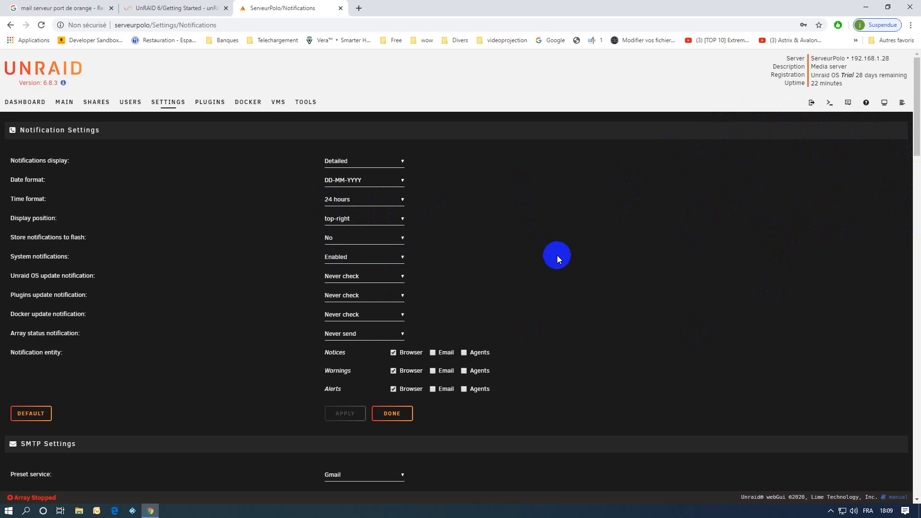
Keep system notifications Enabled and view the plugin update check choices
click(338, 258)
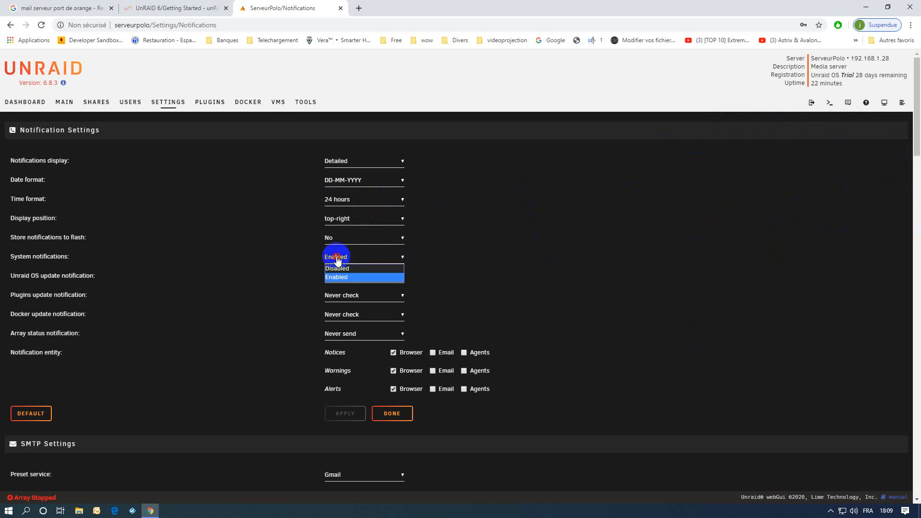
click(336, 277)
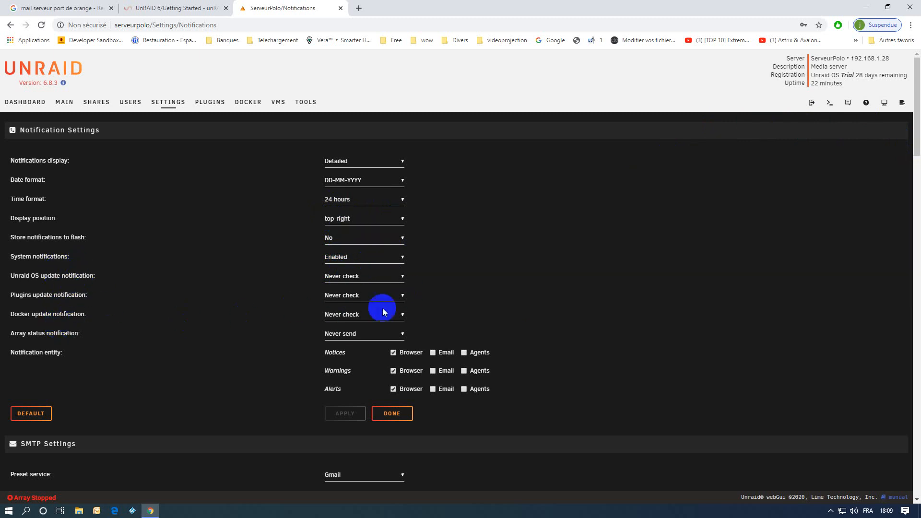
click(349, 299)
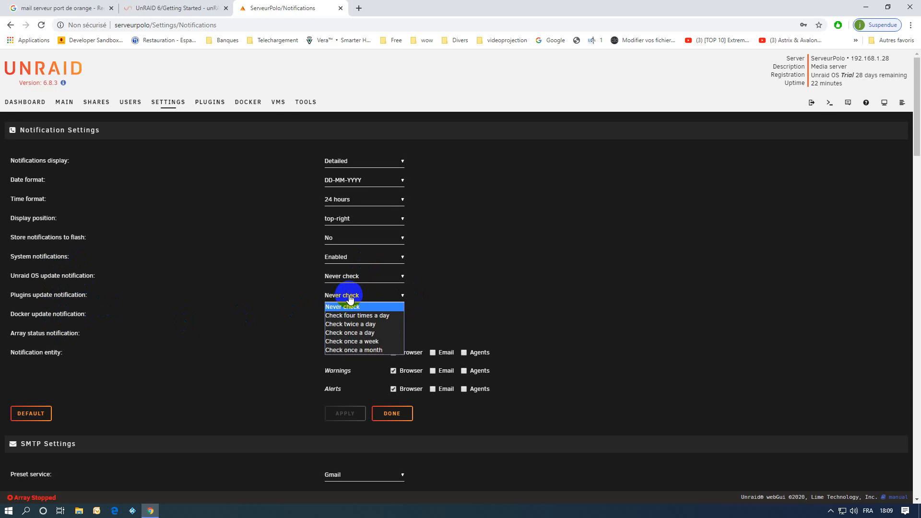
Set plugin and Docker update checks to Check once a day
click(356, 333)
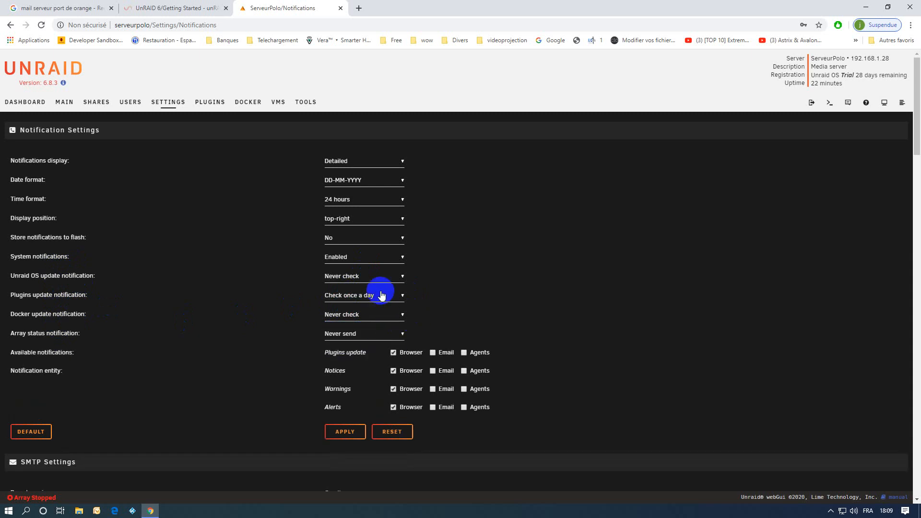
click(346, 317)
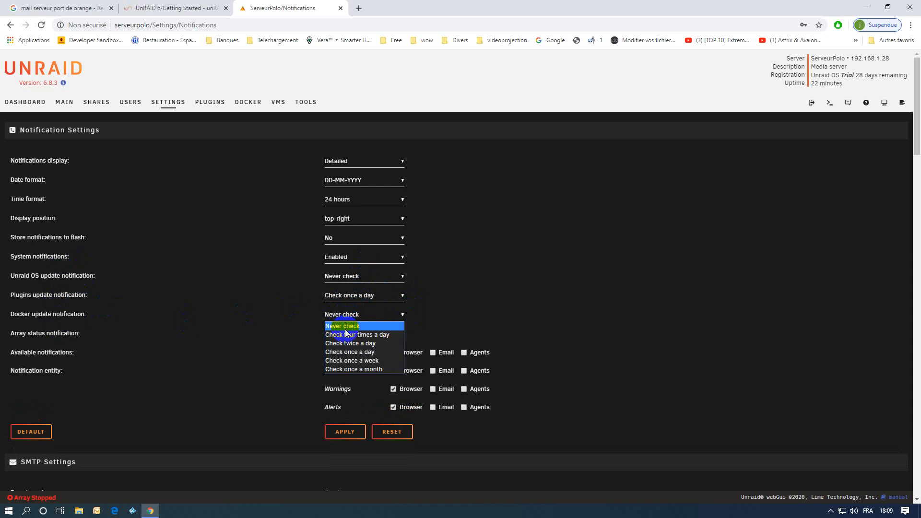
click(344, 352)
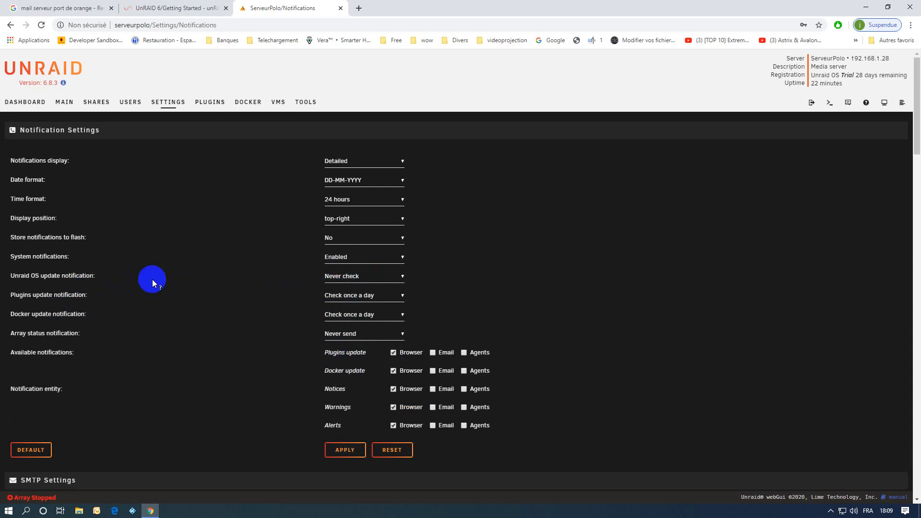
Set Unraid OS update checks to once a week and array status to Send once a day
click(344, 280)
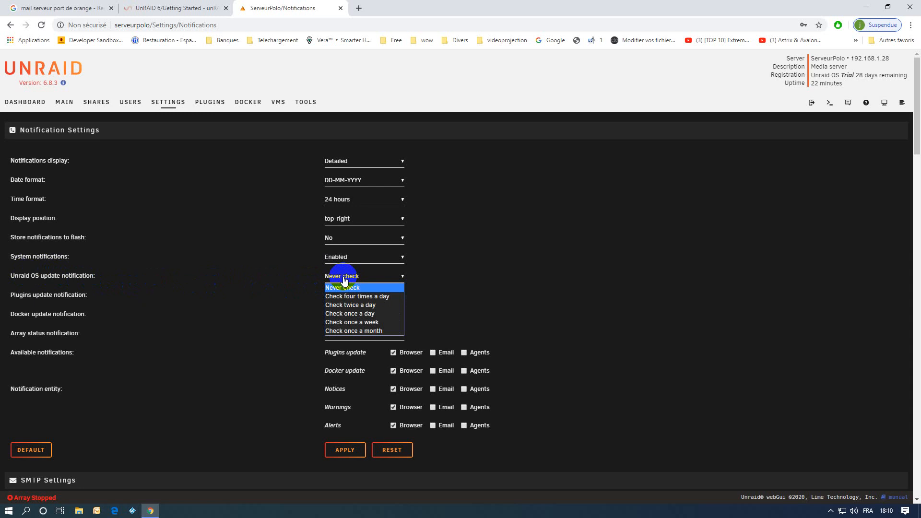
click(338, 322)
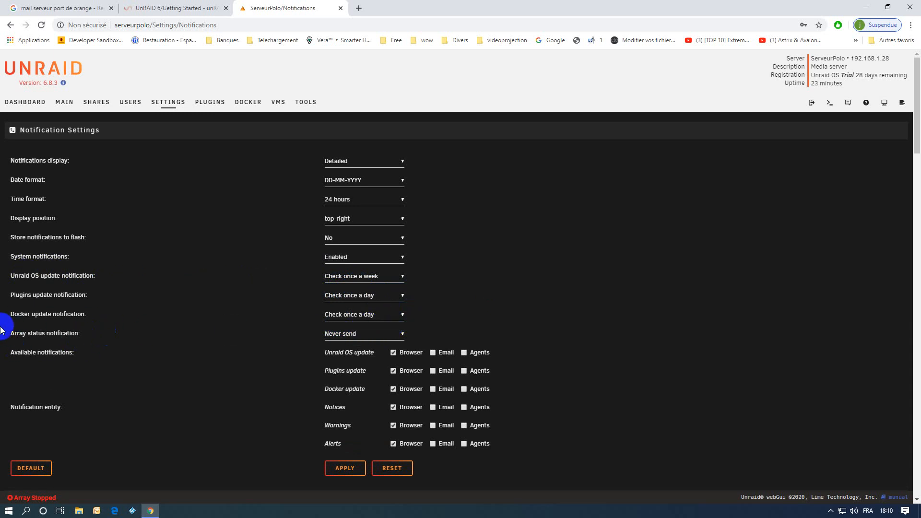
click(346, 335)
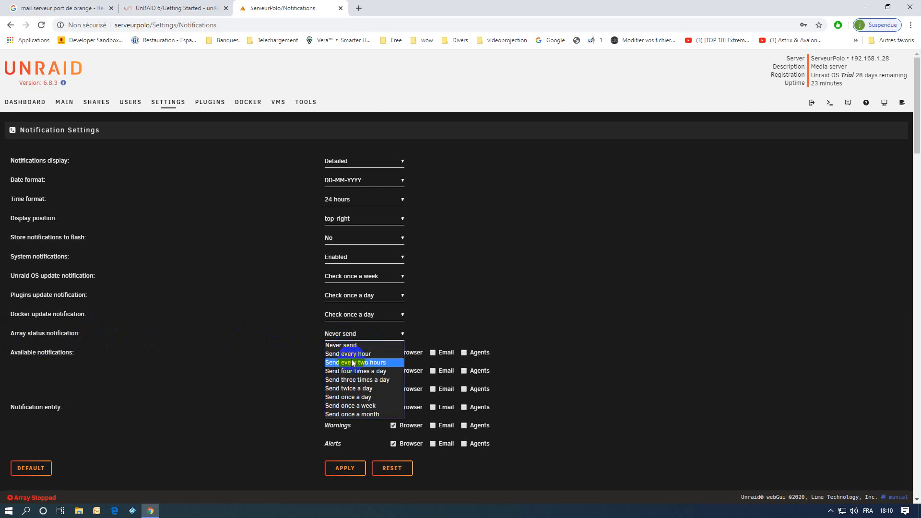
click(349, 396)
scroll(549, 341, down, 1)
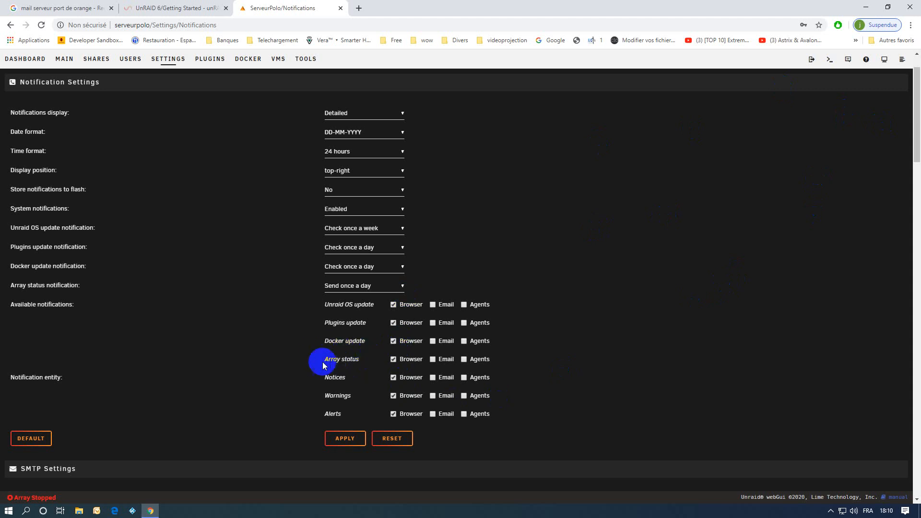
click(433, 359)
scroll(528, 372, down, 1)
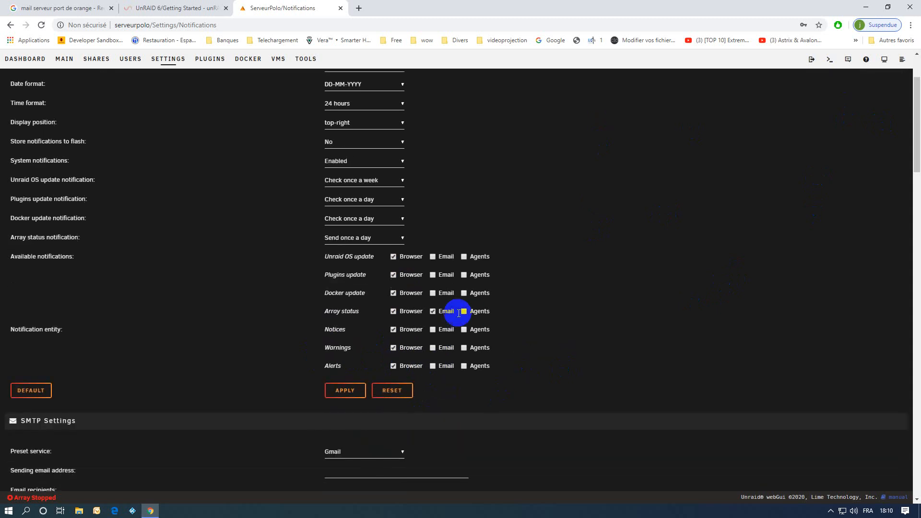
scroll(485, 369, down, 10)
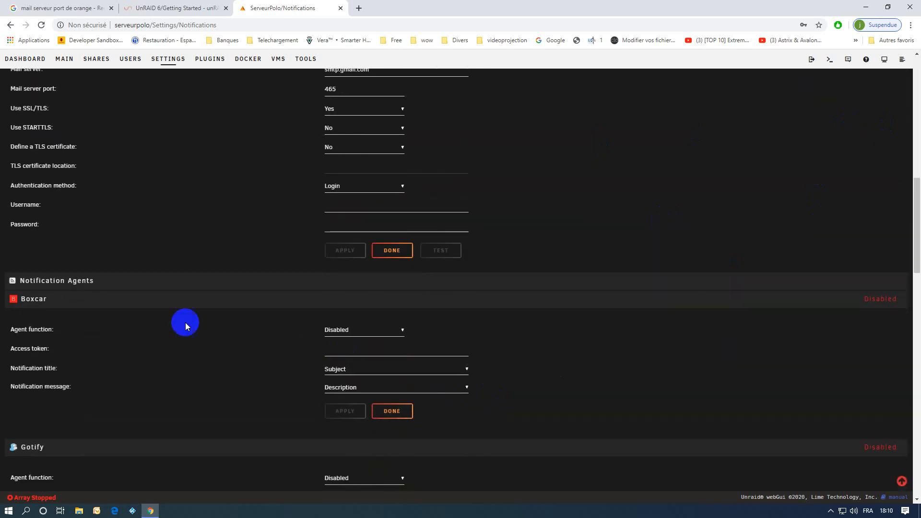
scroll(139, 354, down, 5)
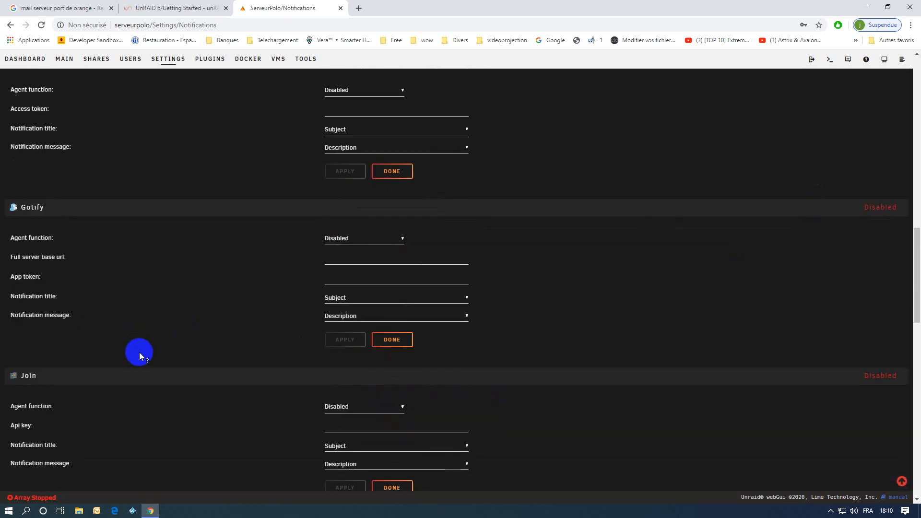
scroll(139, 352, down, 14)
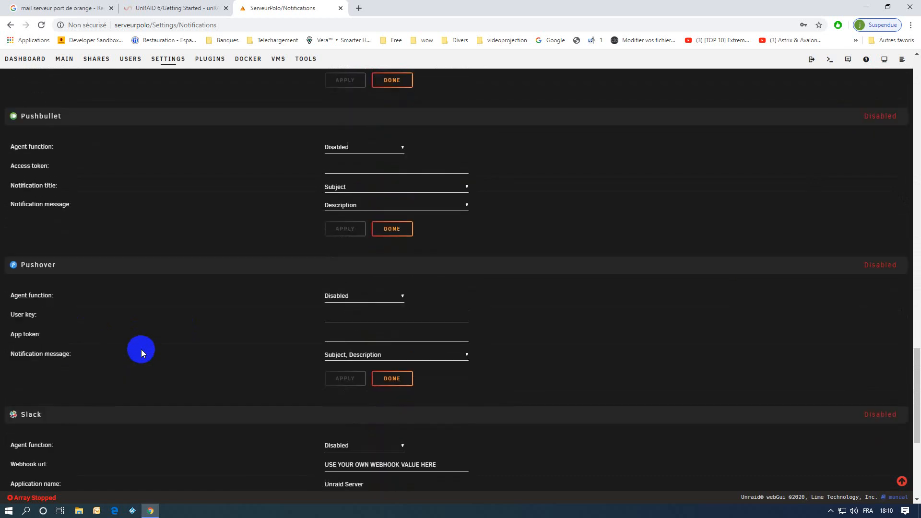
scroll(141, 349, up, 14)
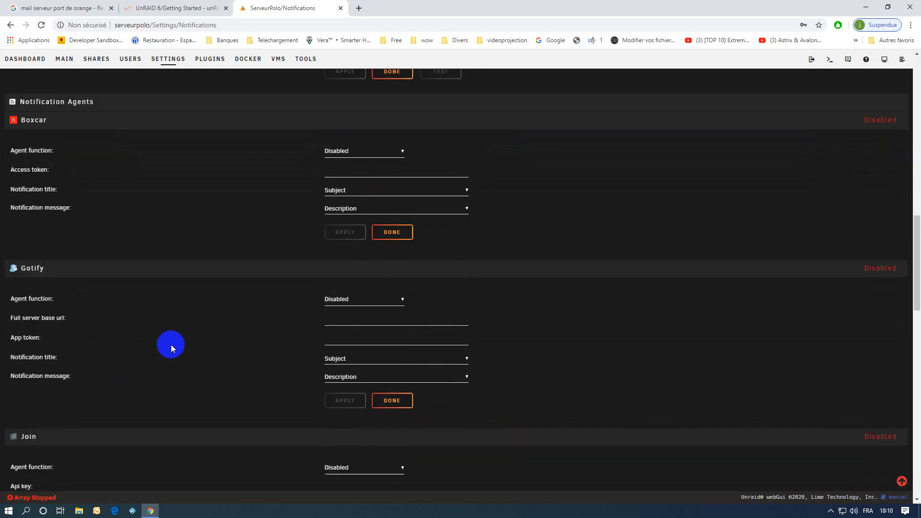
scroll(171, 345, up, 13)
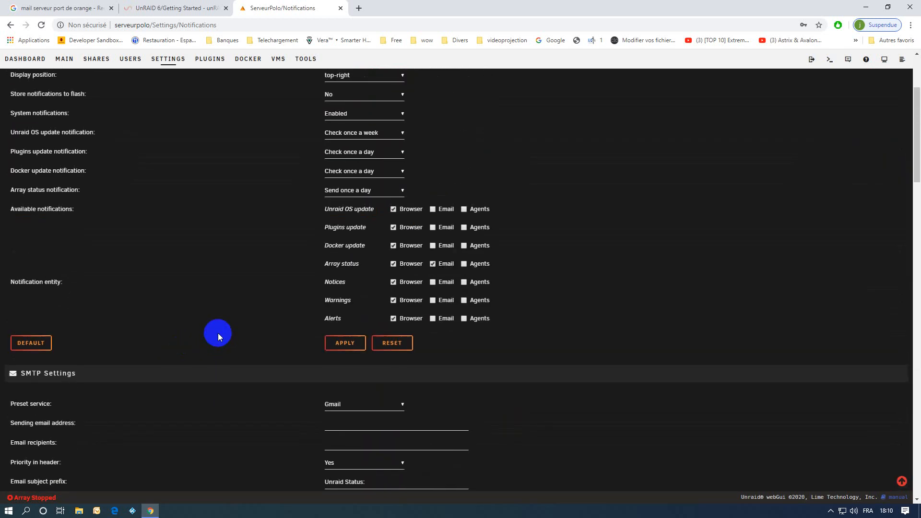
scroll(218, 333, up, 3)
scroll(545, 397, down, 1)
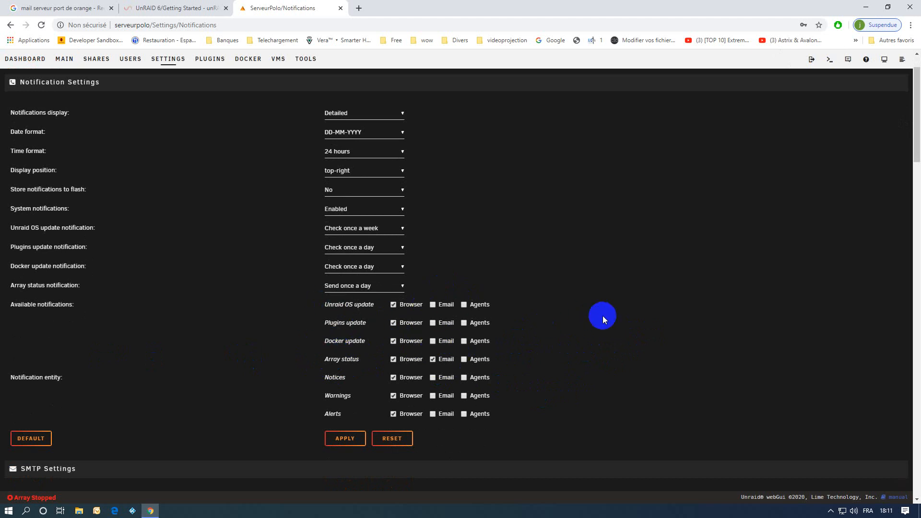
scroll(596, 320, down, 3)
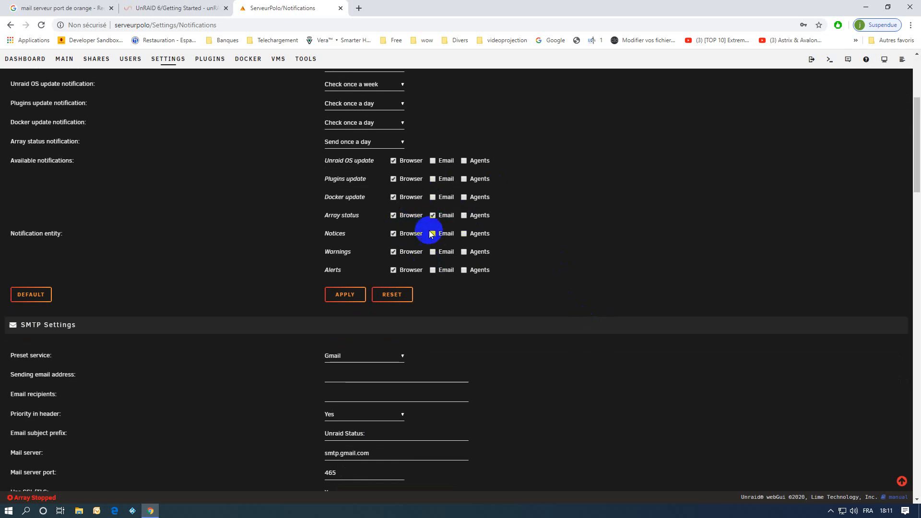
scroll(611, 269, down, 2)
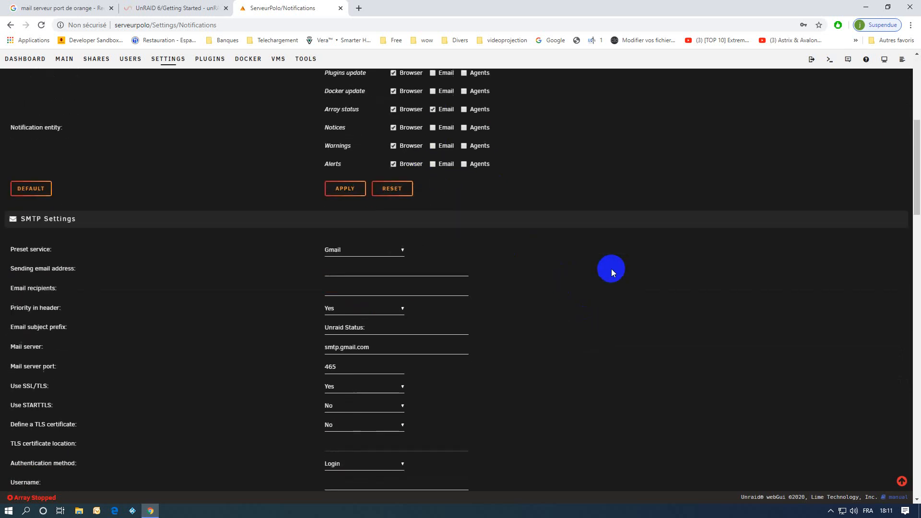
scroll(611, 268, down, 2)
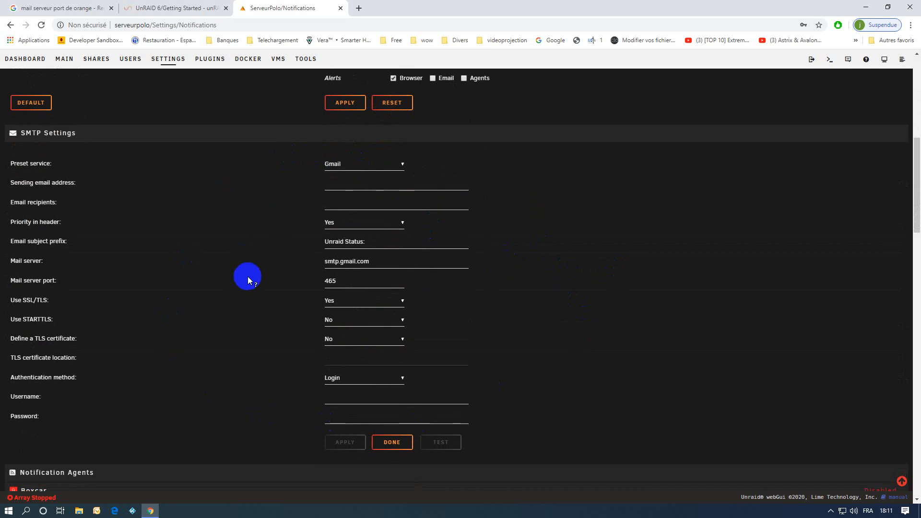
Change the SMTP preset service from Gmail to Custom
click(390, 165)
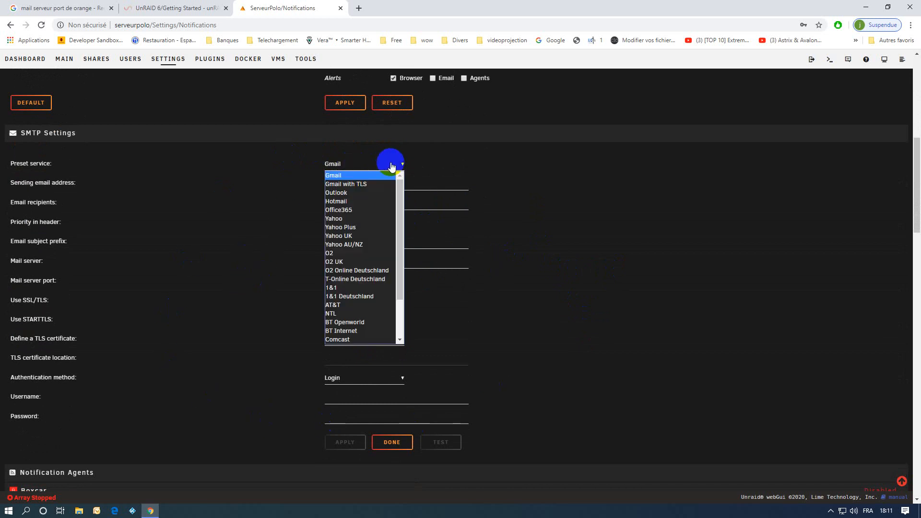
click(481, 164)
click(358, 164)
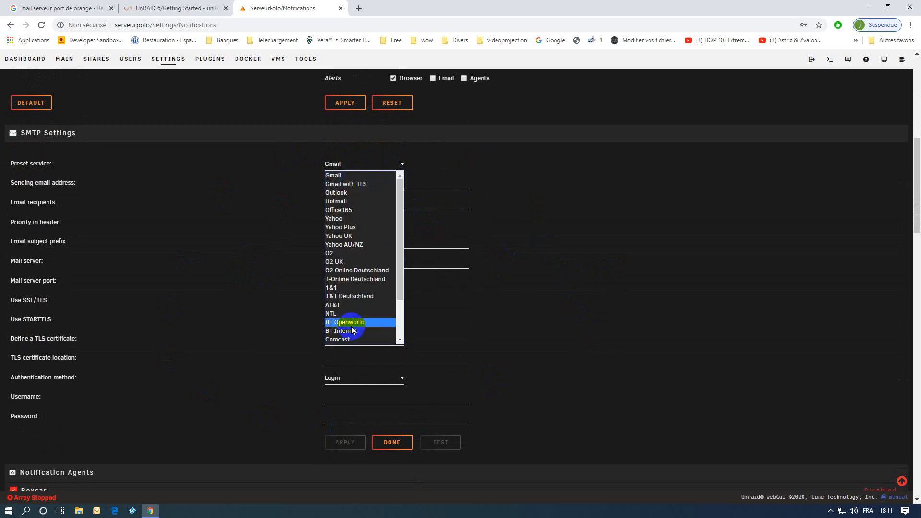
scroll(352, 329, down, 2)
click(335, 340)
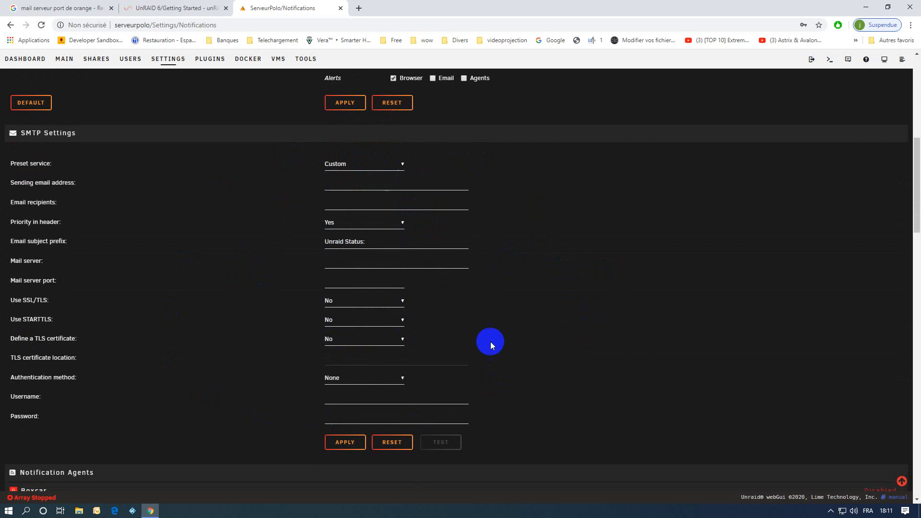
click(335, 183)
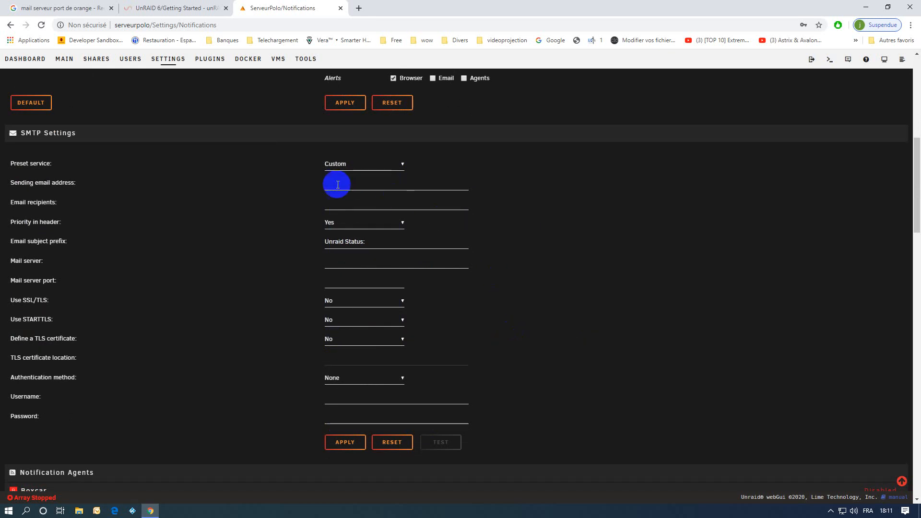
click(513, 187)
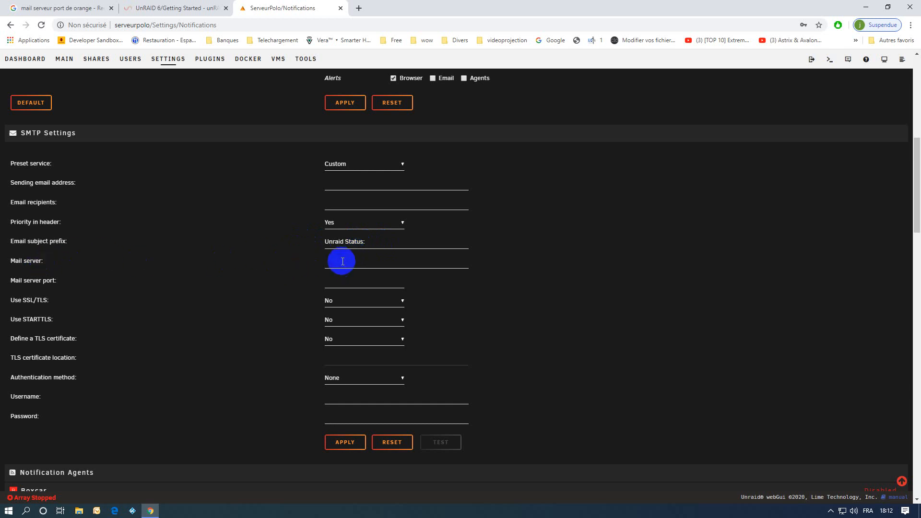
Enter smtp.orange.fr as the mail server, editing the autofilled smtp.orange.com
click(342, 262)
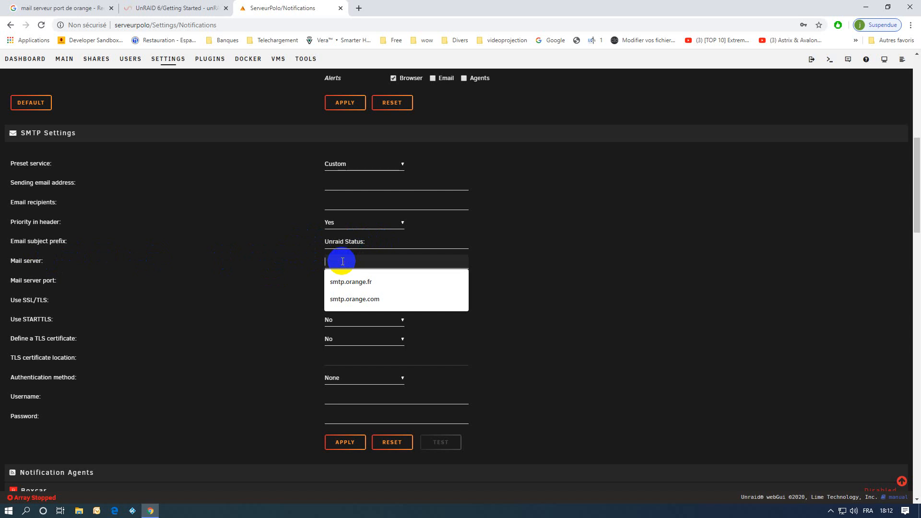
click(354, 302)
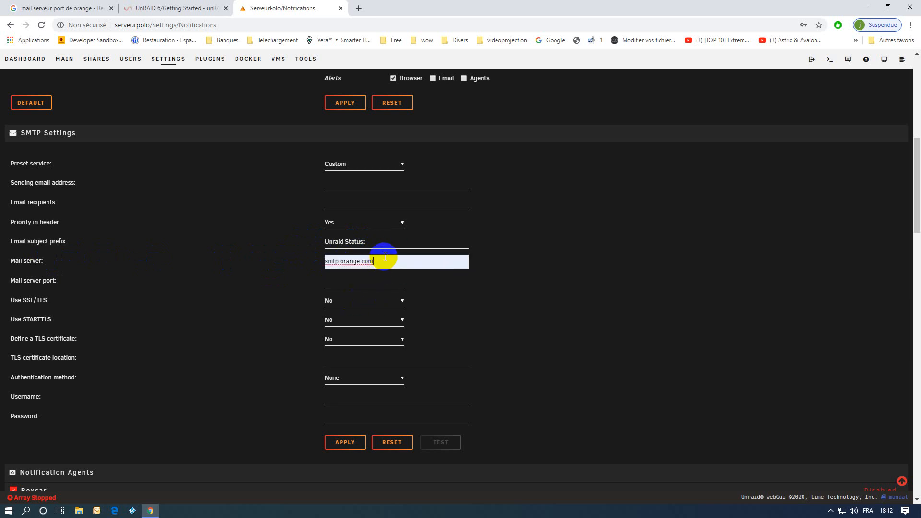
key(BackSpace)
key(BackSpace)
key(BackSpace)
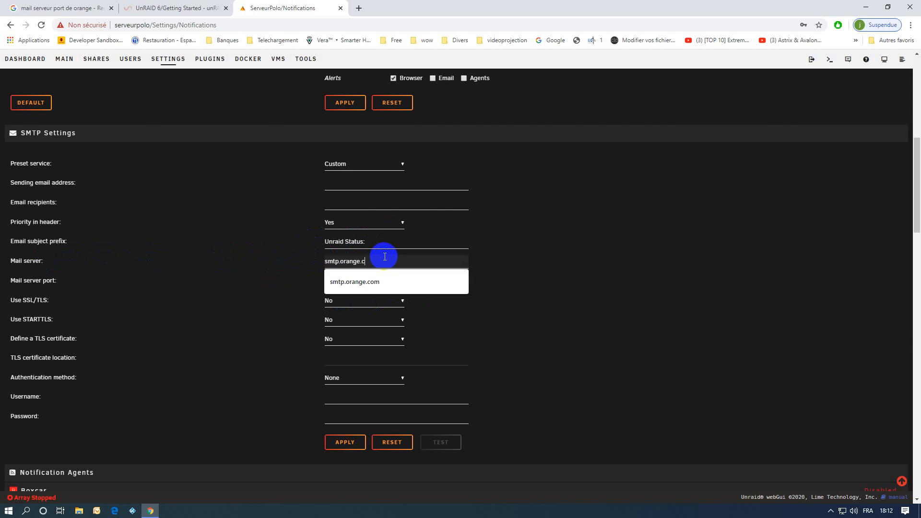
text(fr)
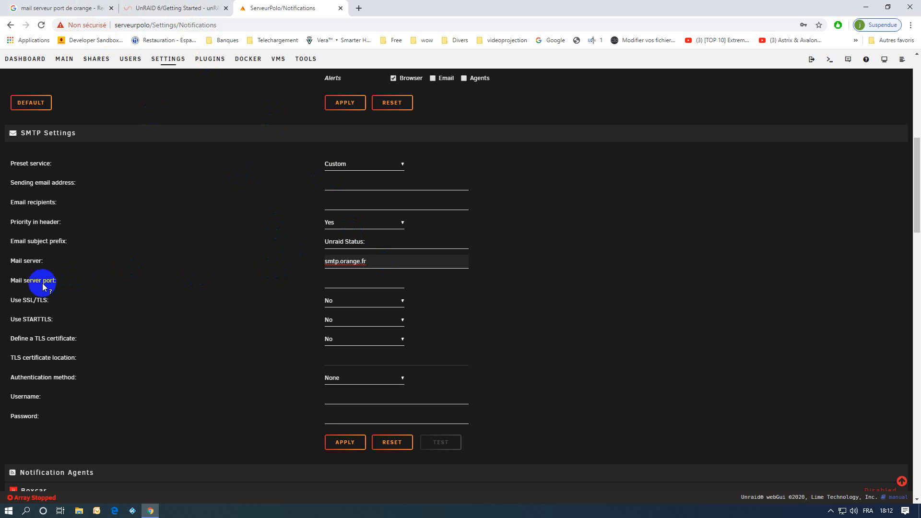
click(64, 7)
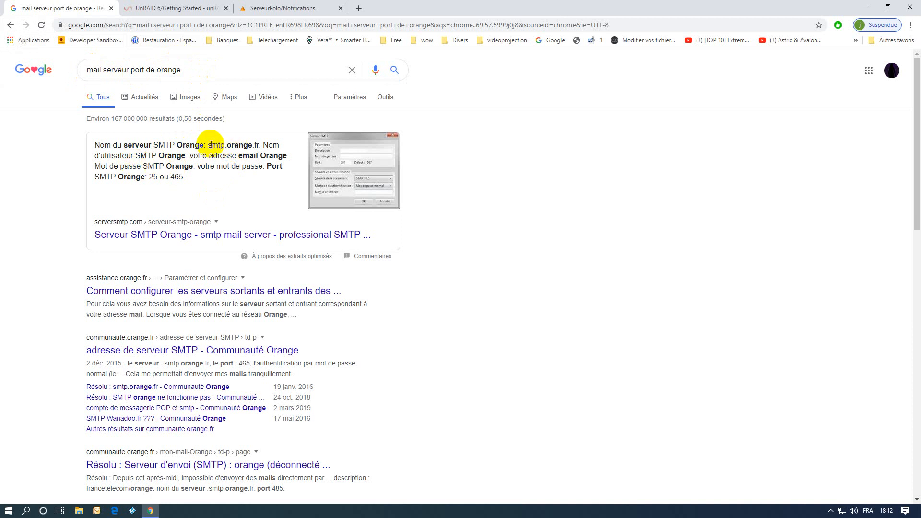
drag(207, 145, 259, 145)
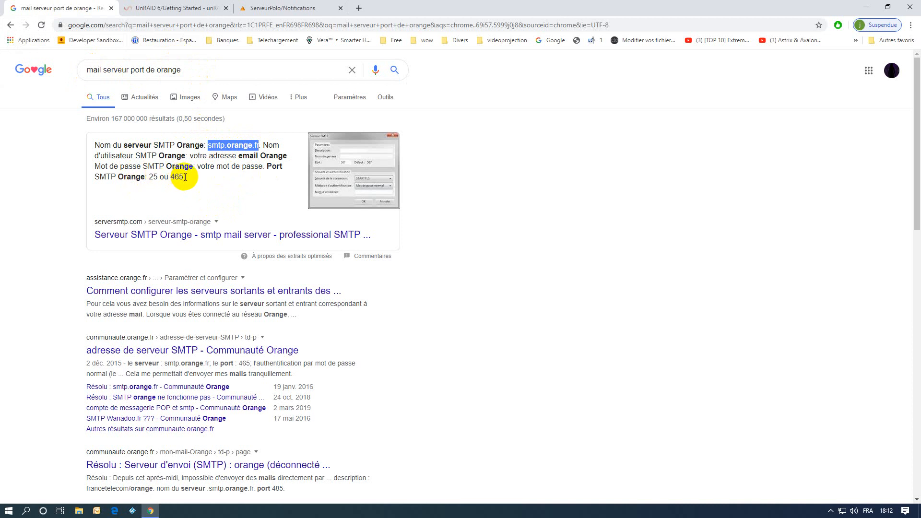
double_click(152, 177)
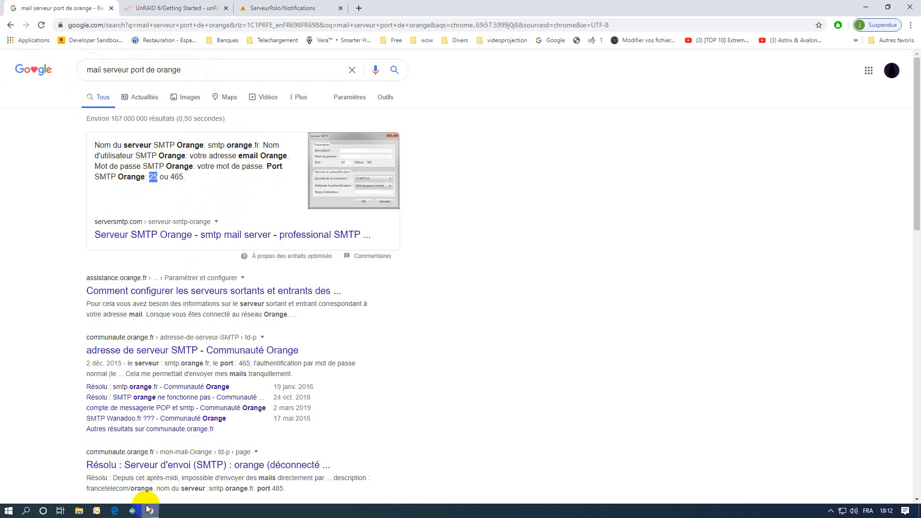
click(296, 11)
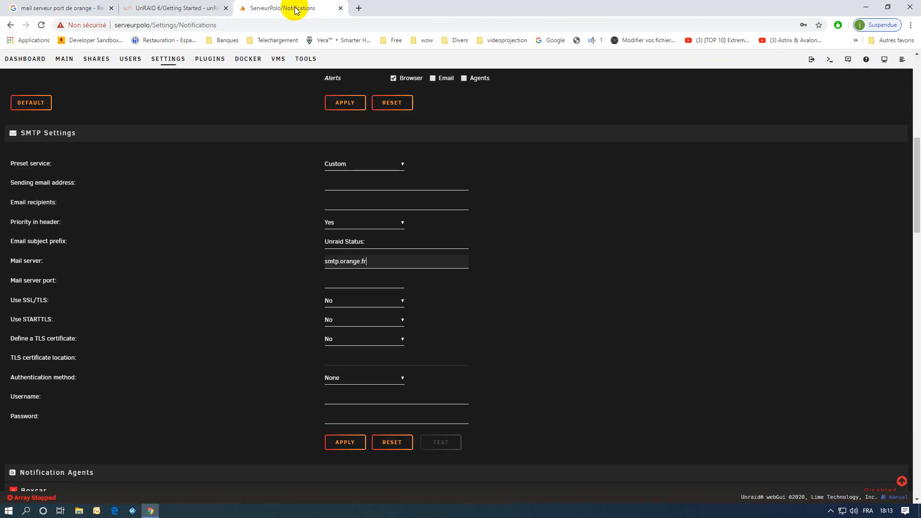
Set the mail server port to 25, then reset the SMTP form to its saved Gmail values
click(331, 281)
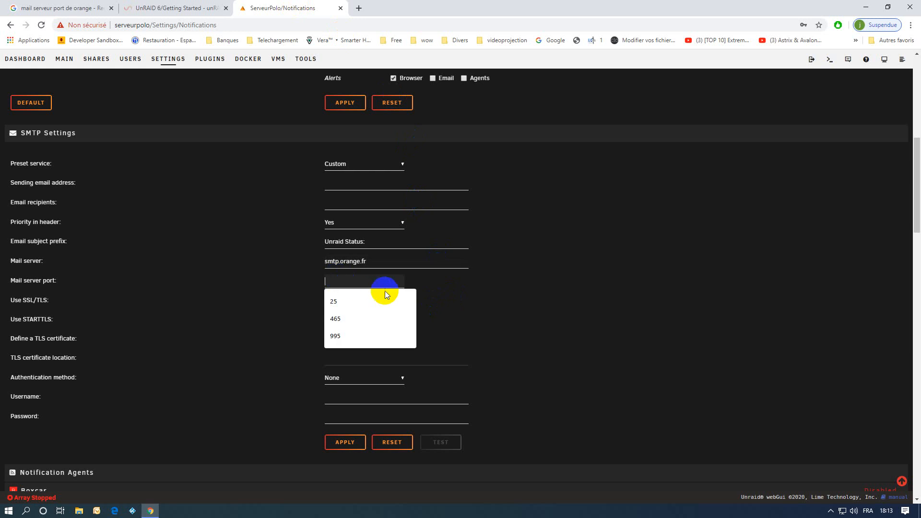
click(350, 301)
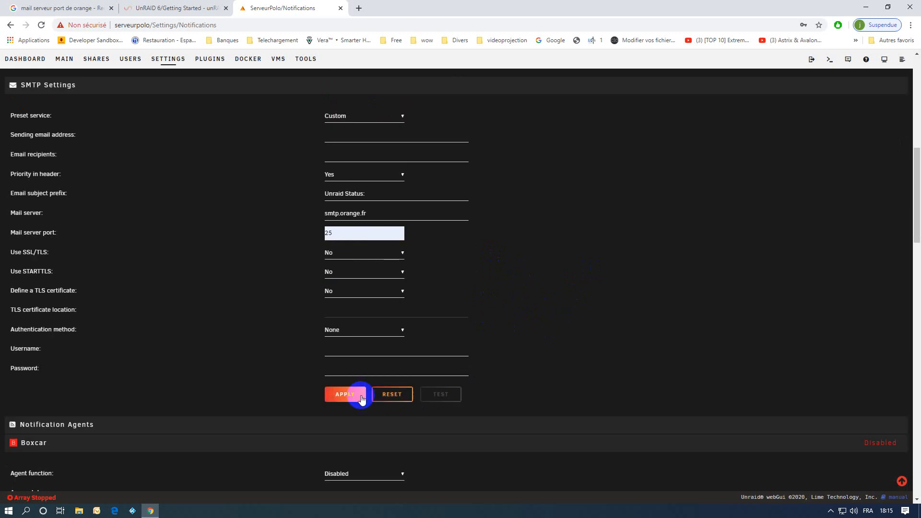
click(393, 398)
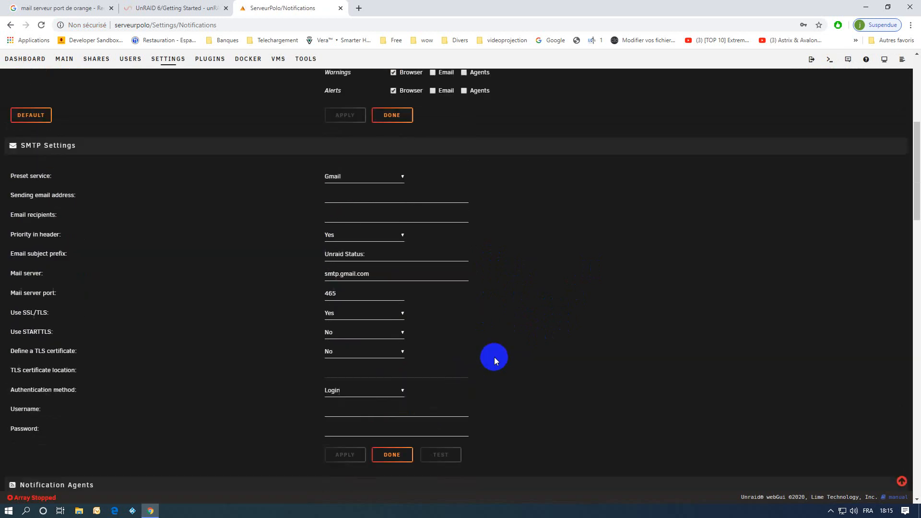
scroll(410, 331, up, 3)
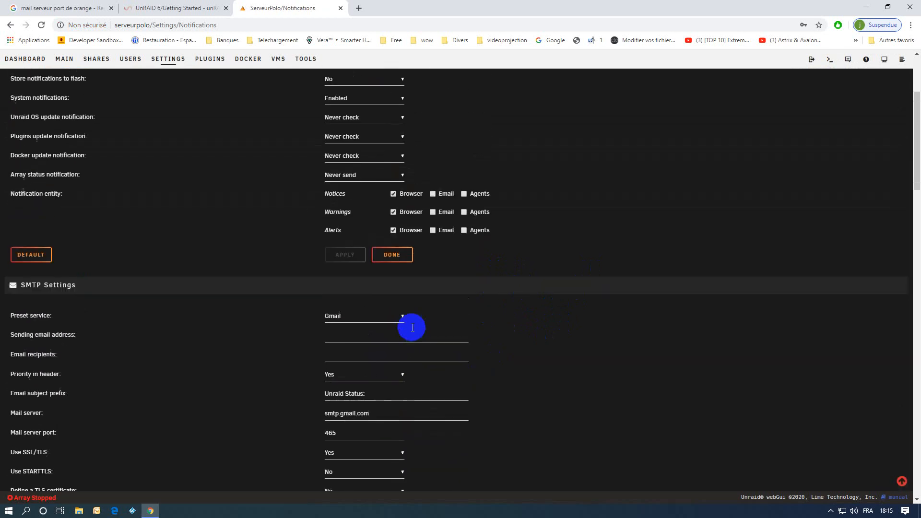
scroll(412, 327, up, 1)
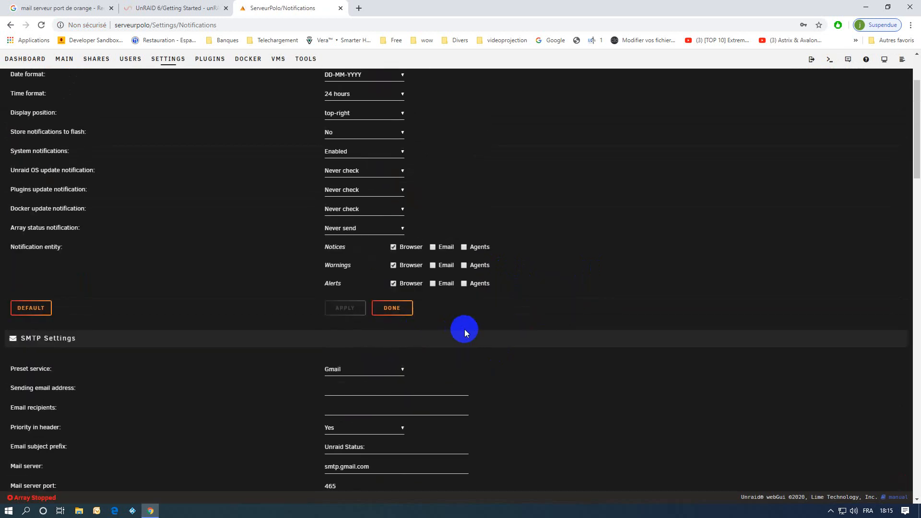
scroll(464, 329, up, 2)
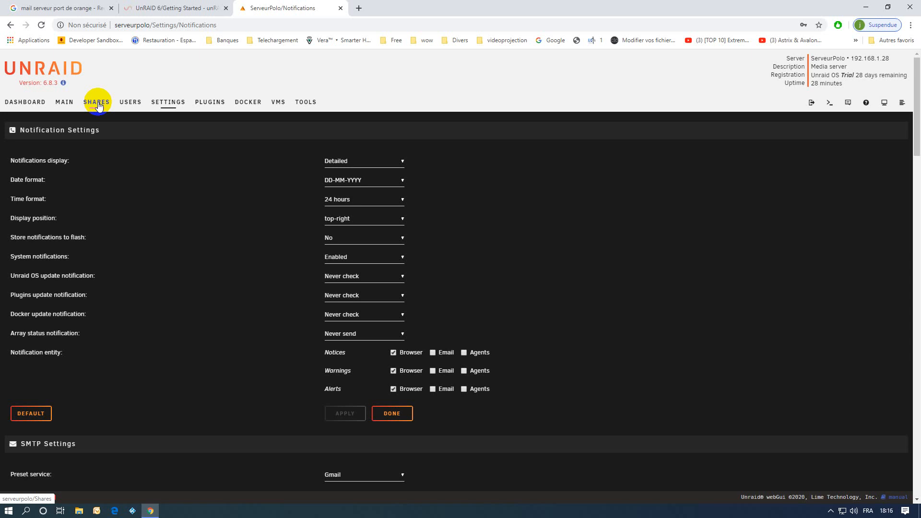
Look over the Shares page and the Main array devices list, then go to Settings
click(98, 104)
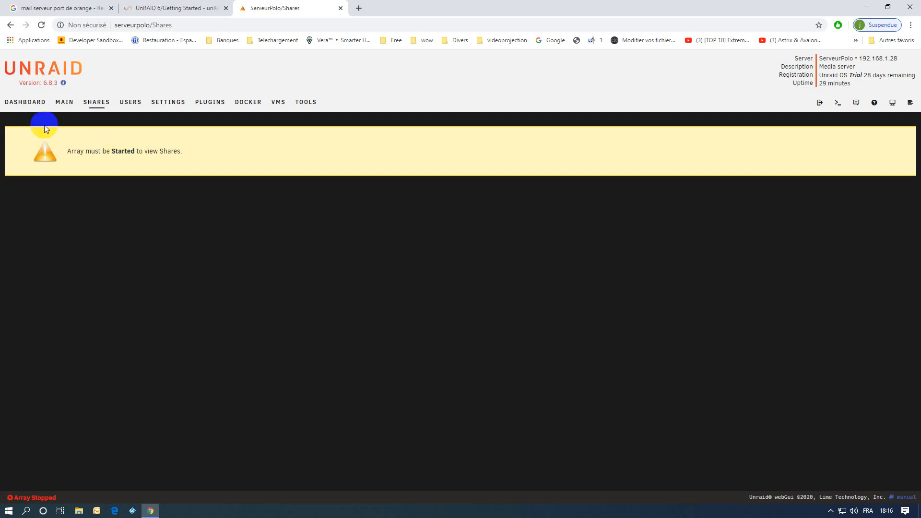
click(63, 105)
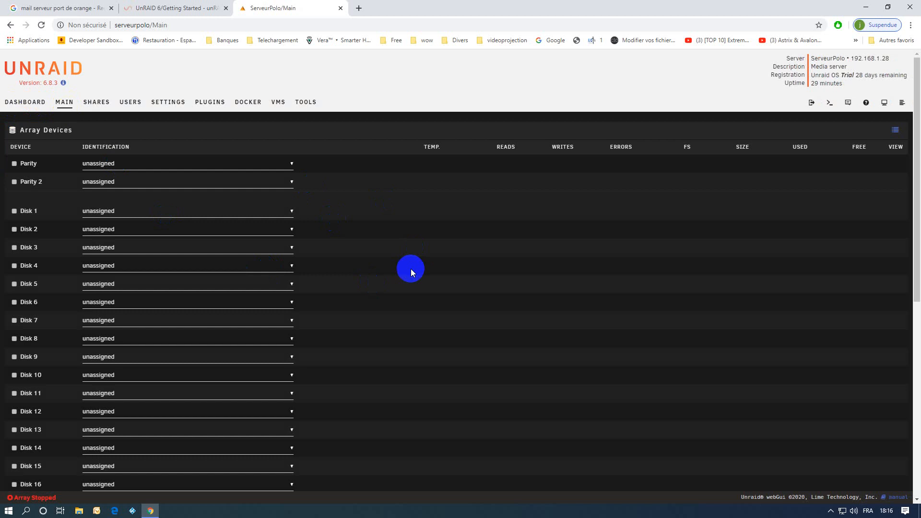
scroll(410, 271, down, 8)
scroll(410, 271, up, 4)
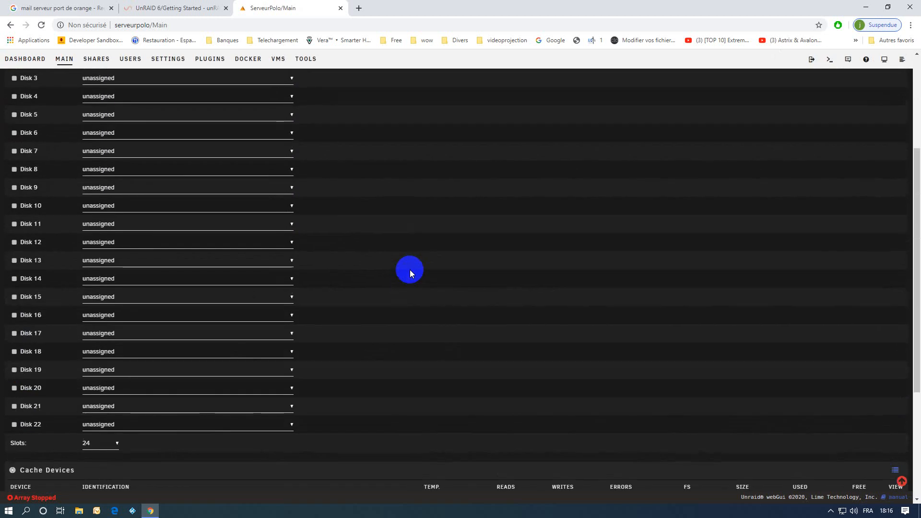
scroll(410, 270, up, 3)
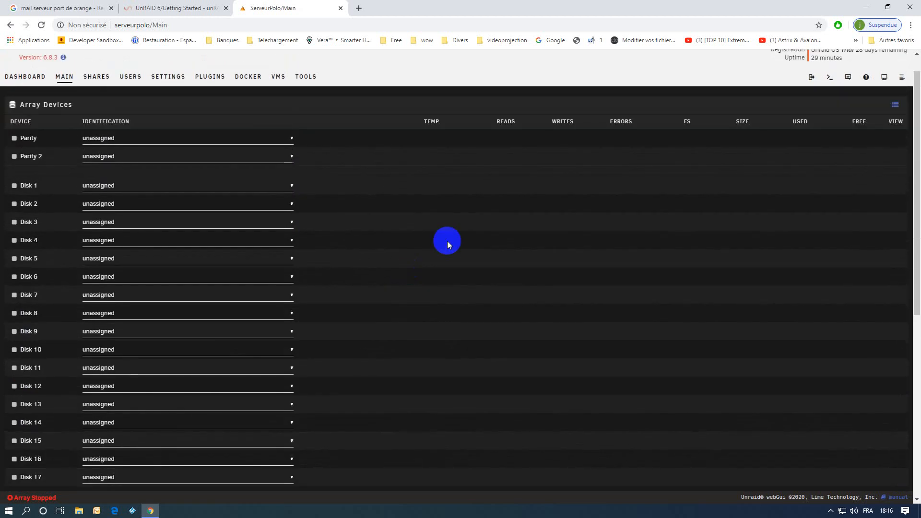
click(162, 80)
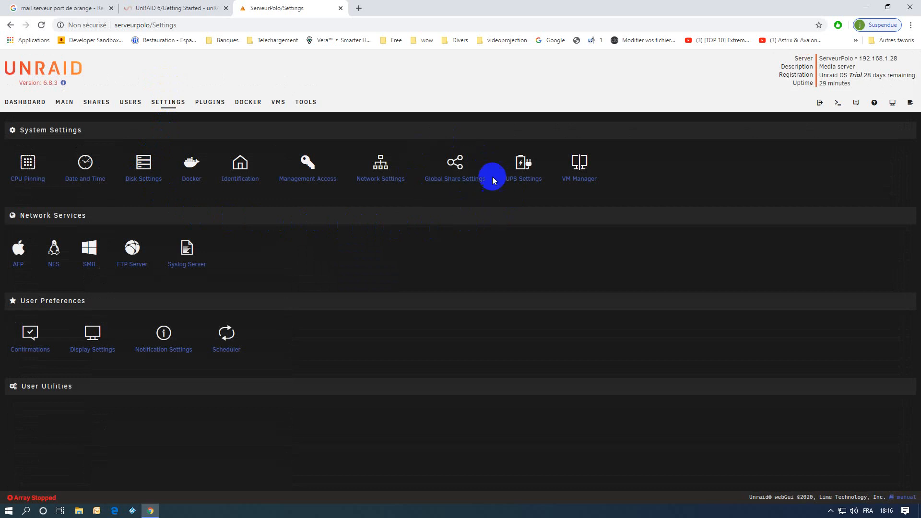
Set Enable disk shares to Yes in Global Share Settings, apply it, then return to Main
click(459, 182)
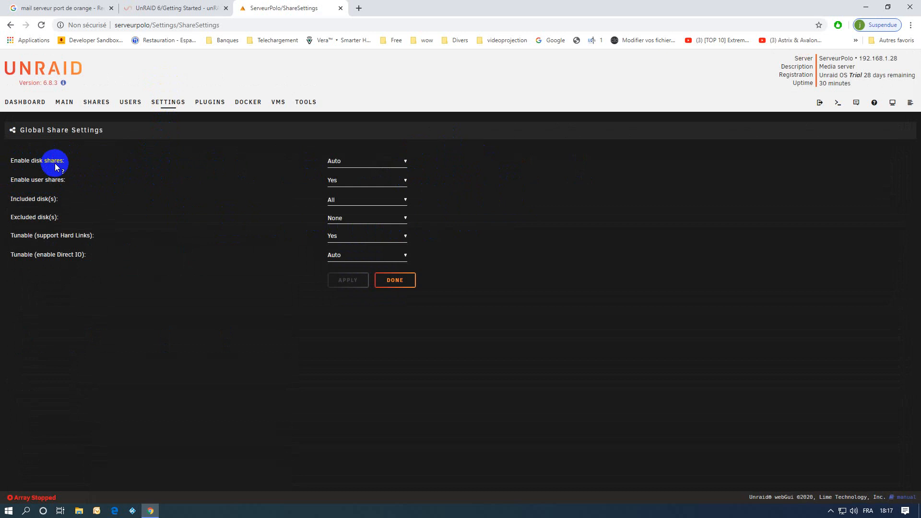
click(338, 161)
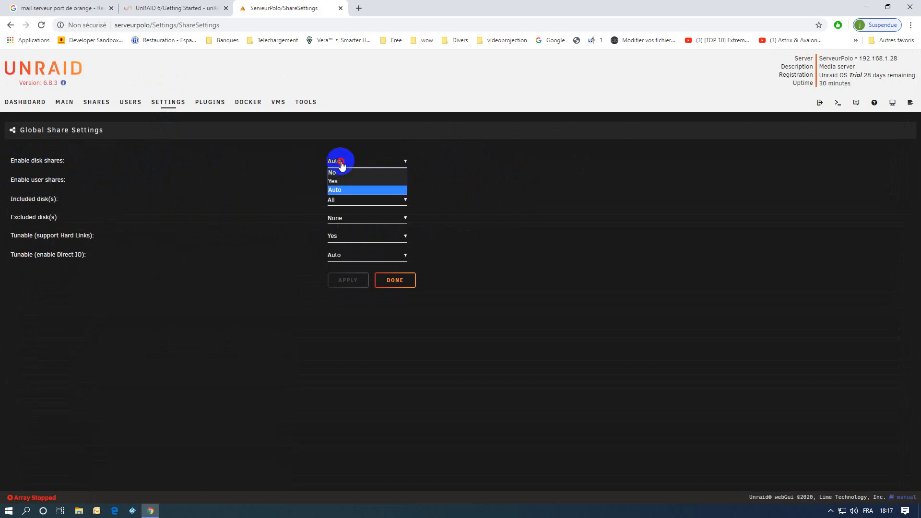
click(341, 182)
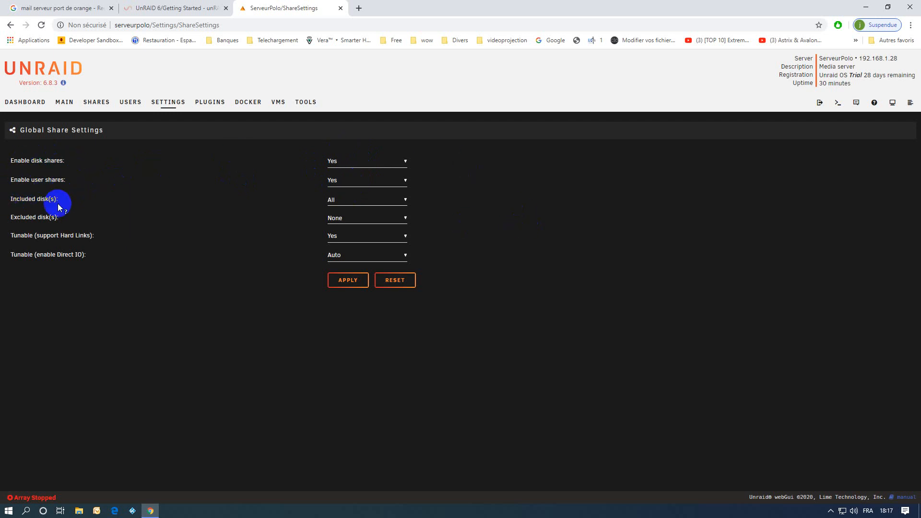
click(342, 201)
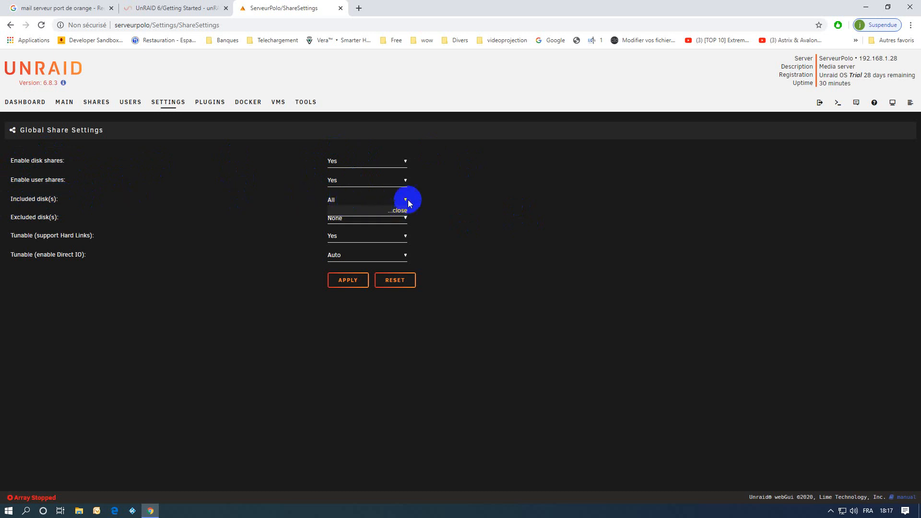
click(465, 198)
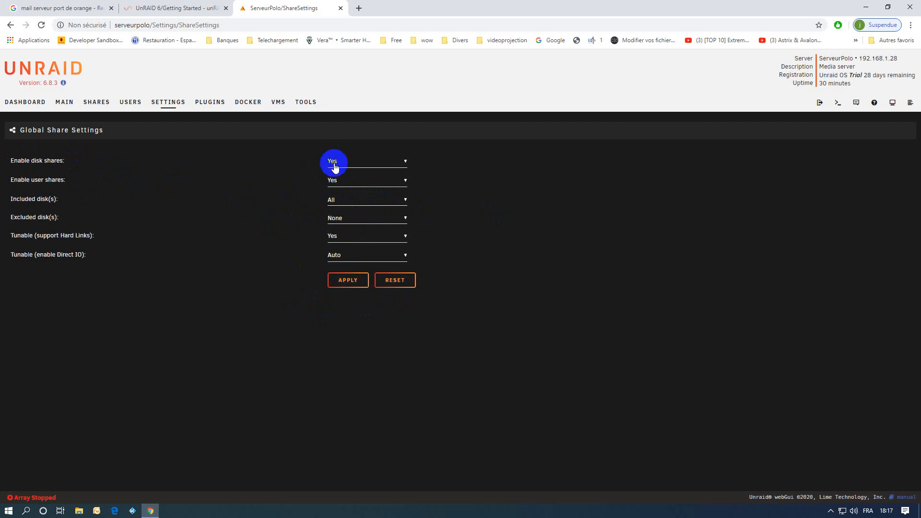
click(343, 286)
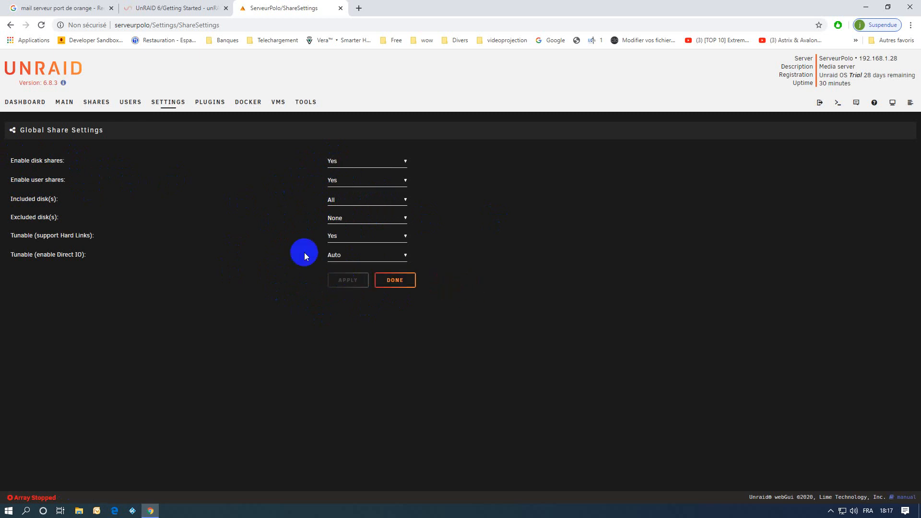
click(68, 104)
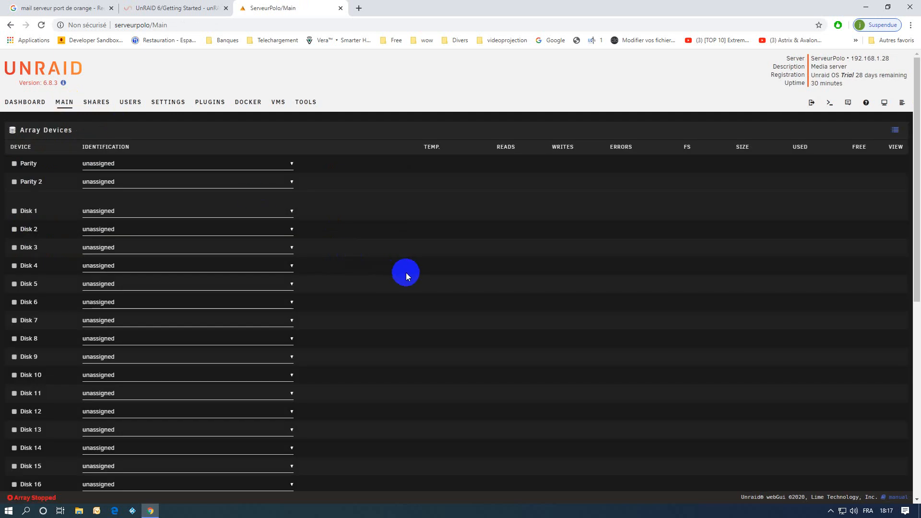
Scroll to the Boot Device section and open the Flash device page for the Kingston DataTraveler_3.0
scroll(403, 286, down, 5)
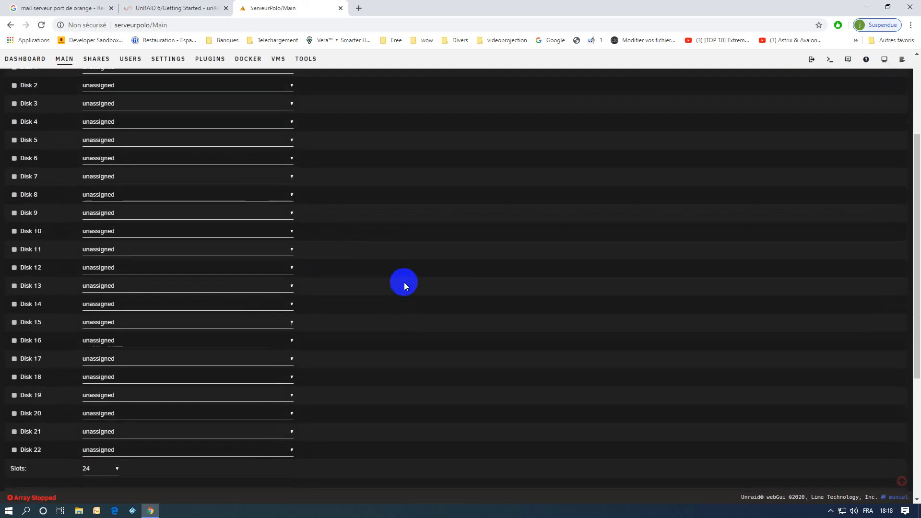
scroll(404, 282, down, 2)
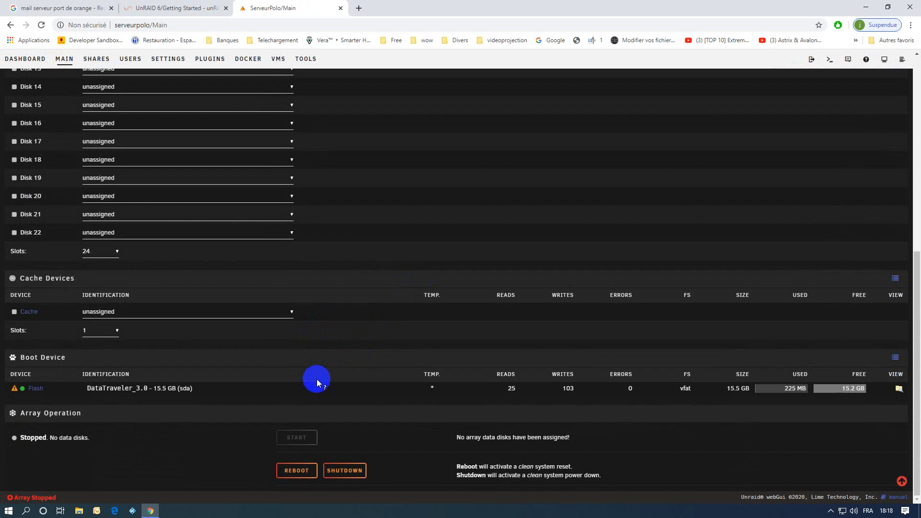
mouse_move(15, 391)
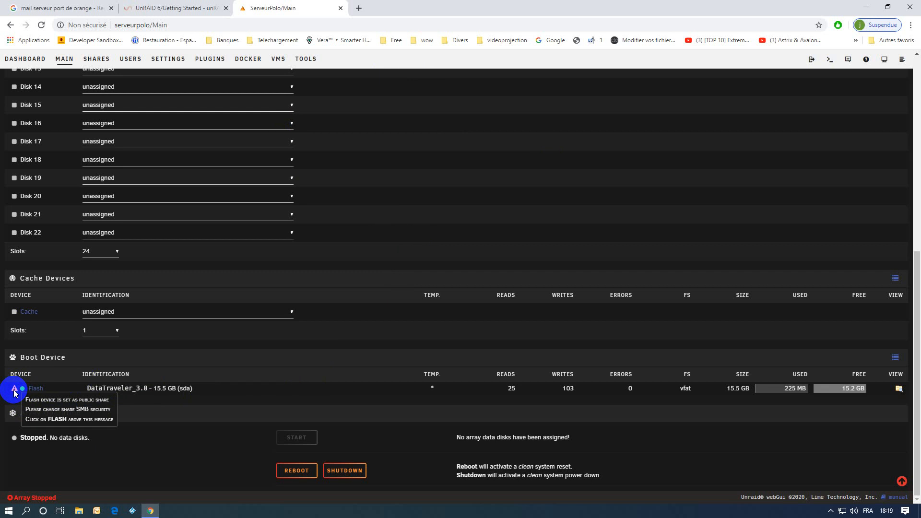
click(39, 393)
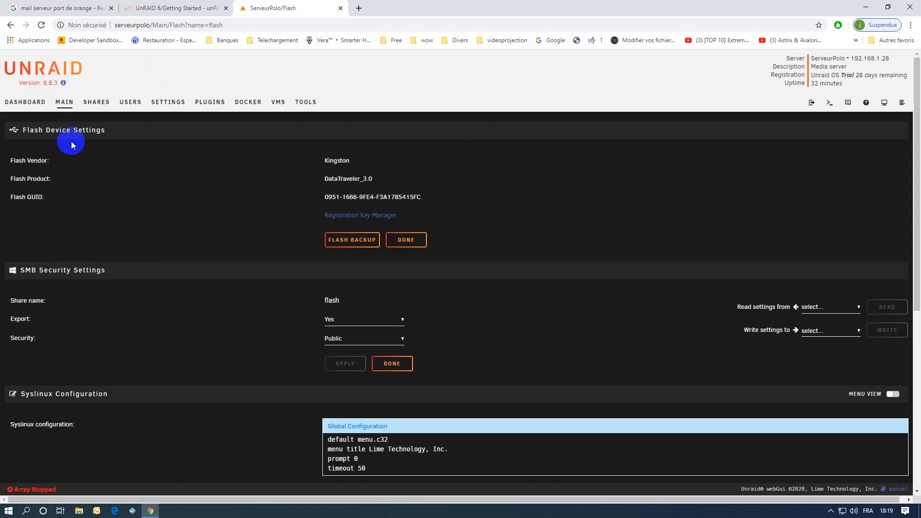
Set the flash share's SMB Security to Secure, after briefly trying Private, and apply it
click(358, 250)
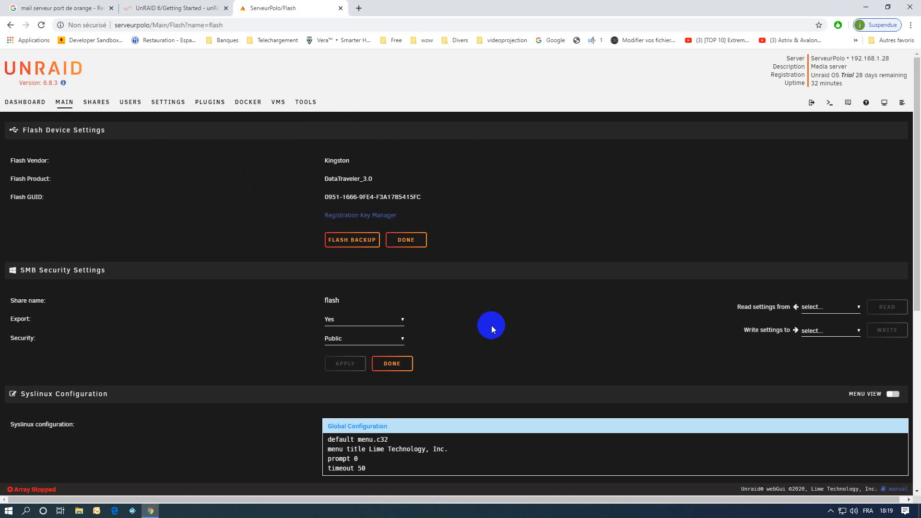
scroll(491, 325, down, 1)
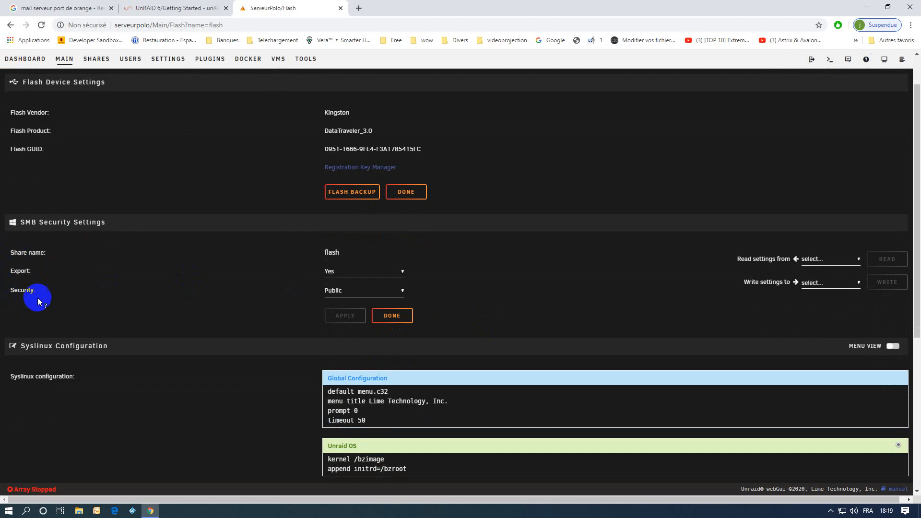
click(338, 290)
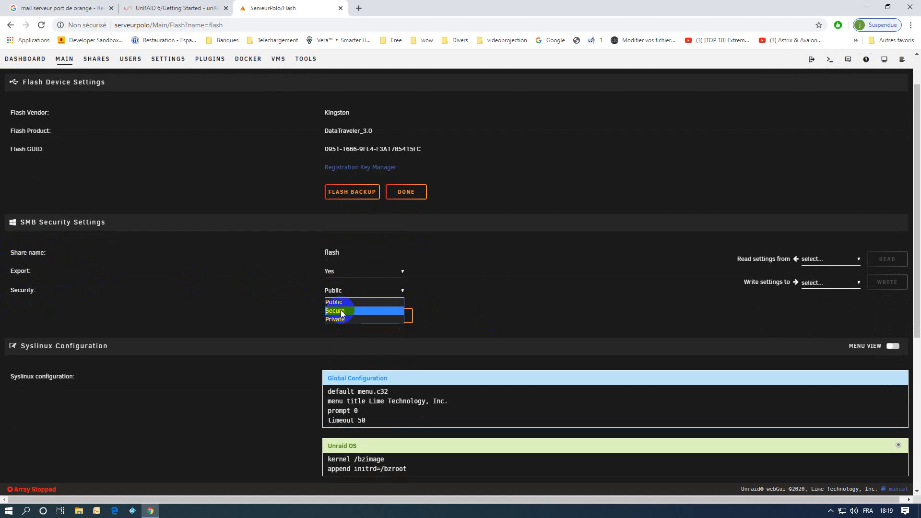
click(341, 310)
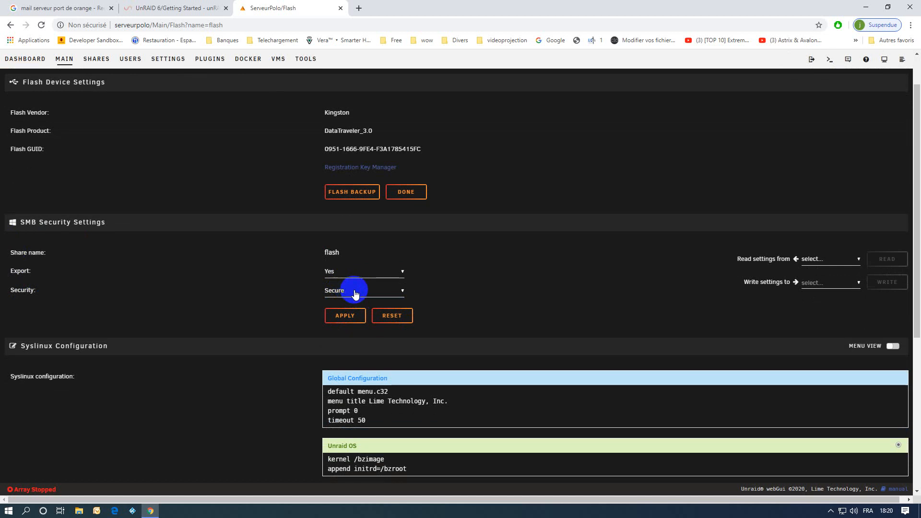
click(330, 290)
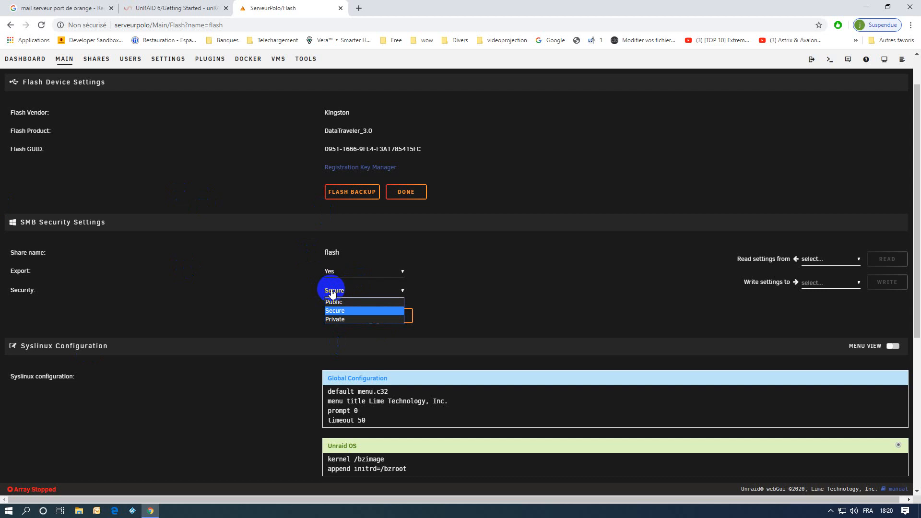
click(335, 319)
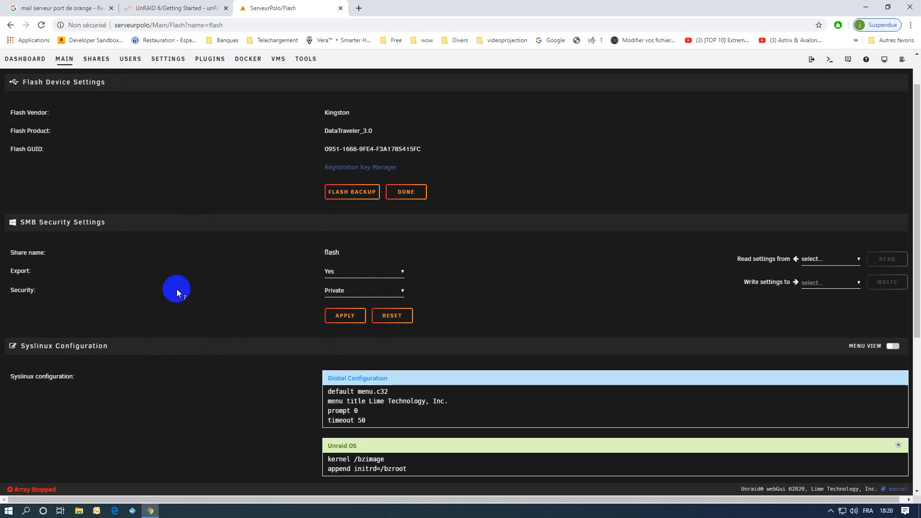
click(331, 291)
click(331, 311)
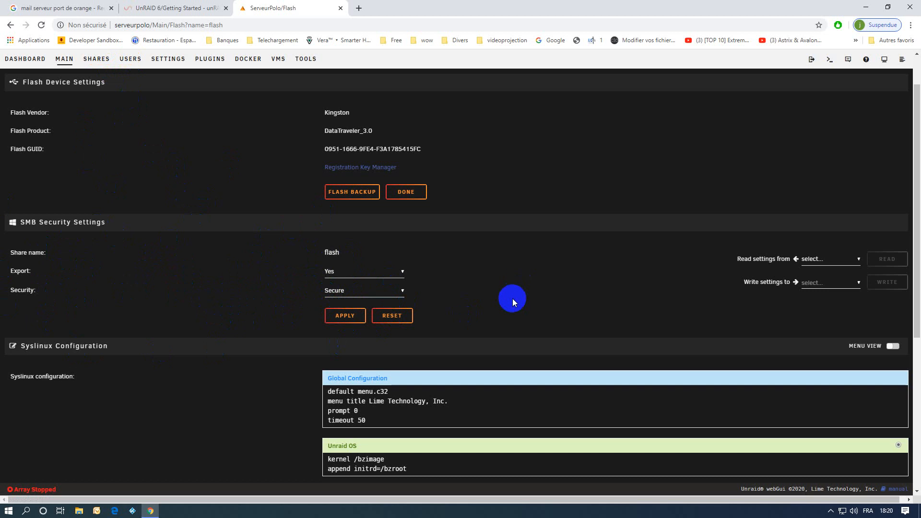
click(344, 320)
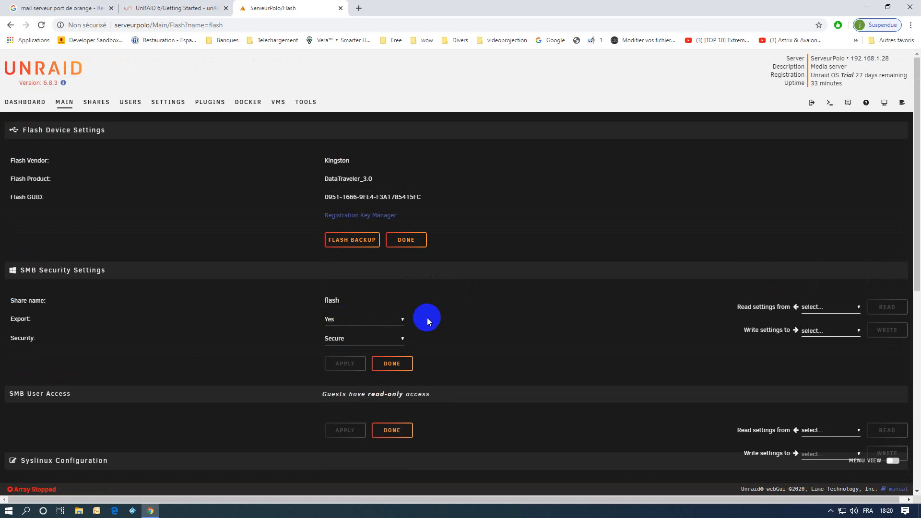
Select Unraid OS GUI Mode as the default Syslinux boot entry and click into Global Configuration
scroll(428, 317, down, 6)
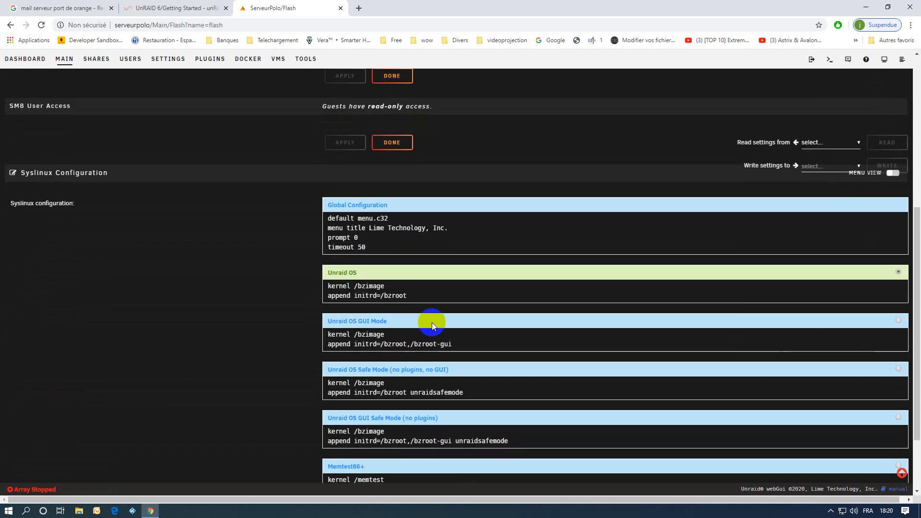
scroll(432, 324, down, 1)
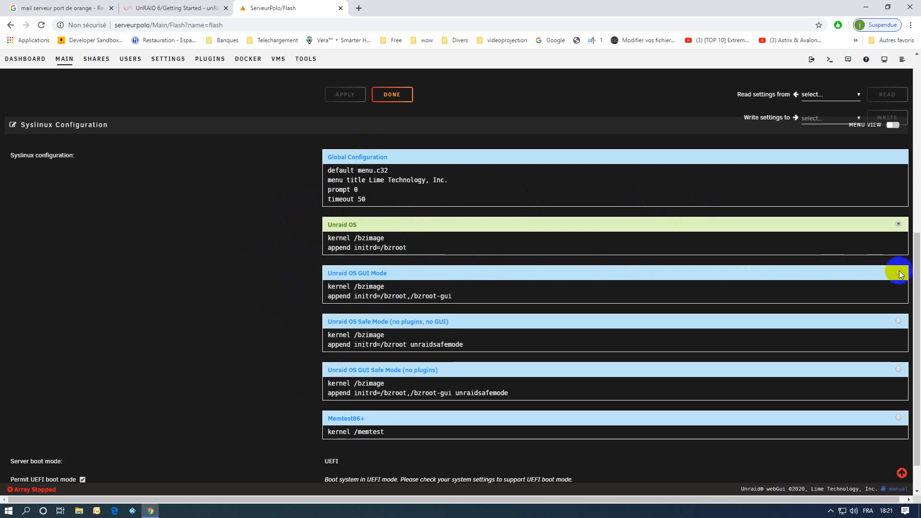
click(898, 272)
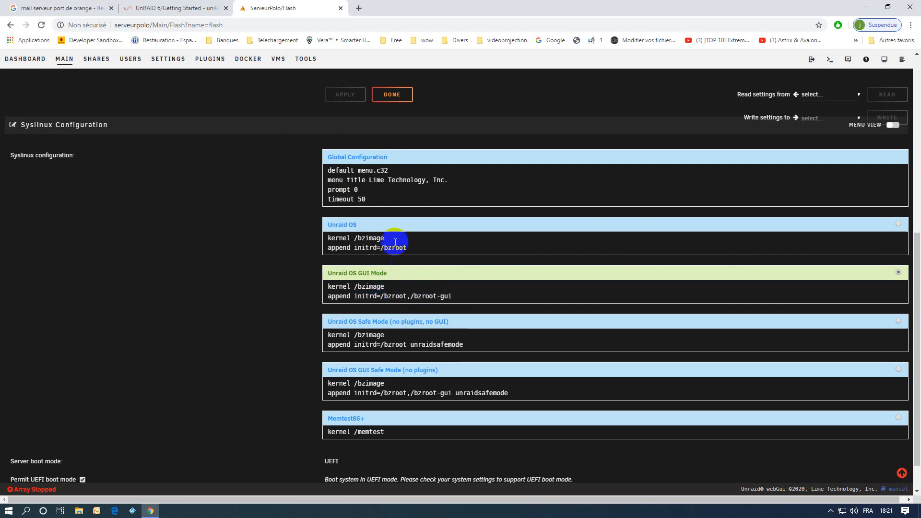
click(366, 194)
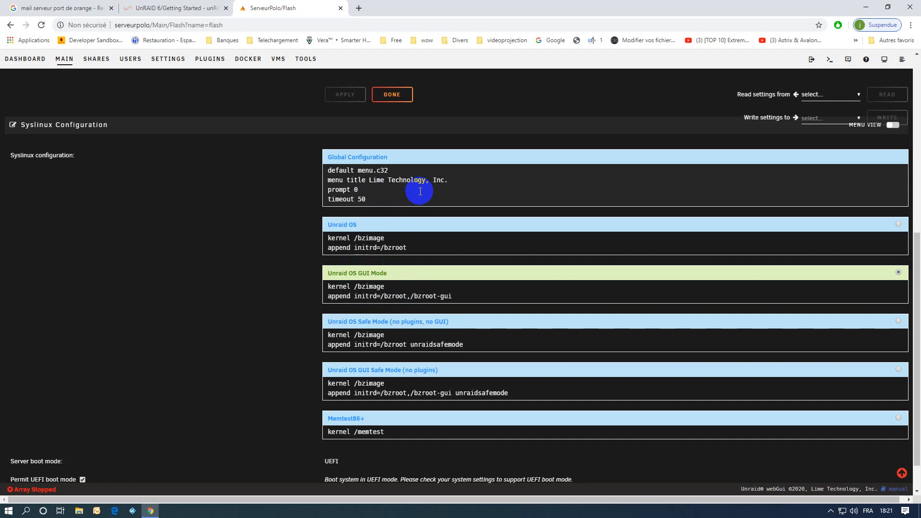
Shorten the Syslinux boot menu timeout to 10
key(BackSpace)
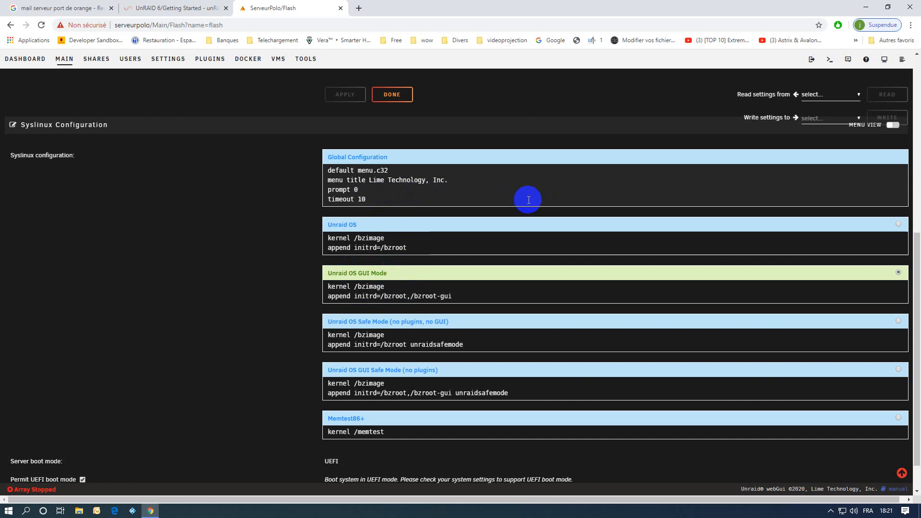
click(275, 298)
click(345, 370)
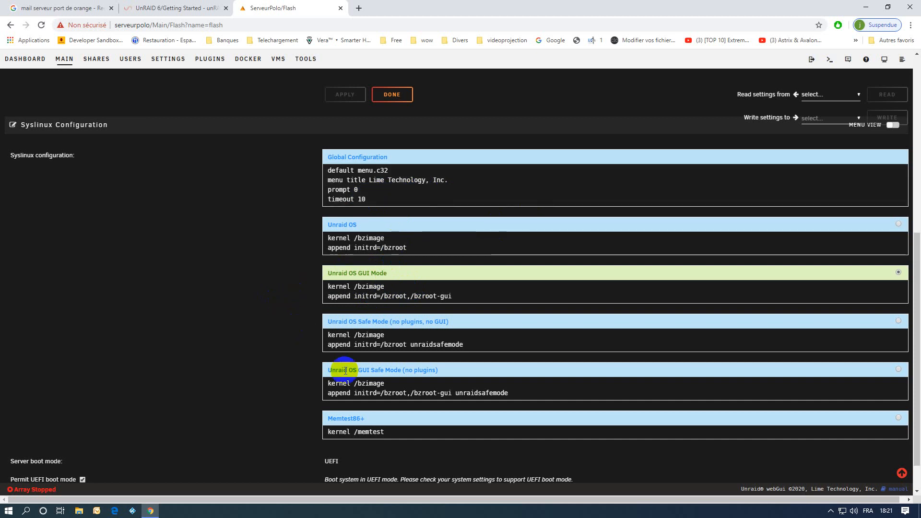
scroll(757, 247, up, 1)
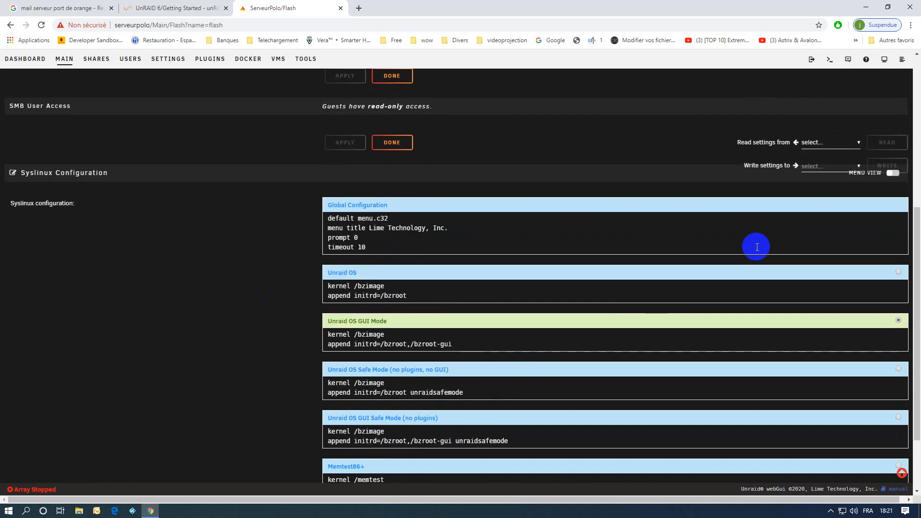
Check the raw Syslinux text for timeout 10, menu default and the GUI Mode label, then return to boxed view
click(896, 174)
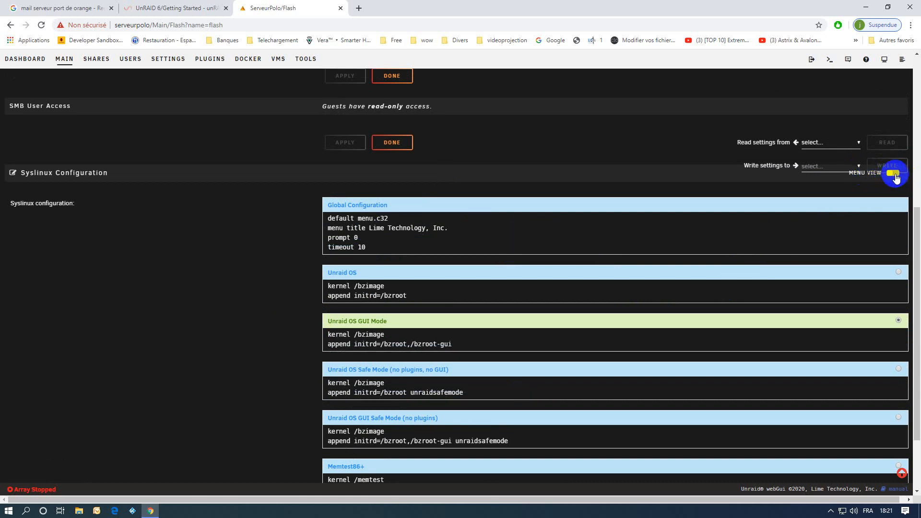
click(894, 174)
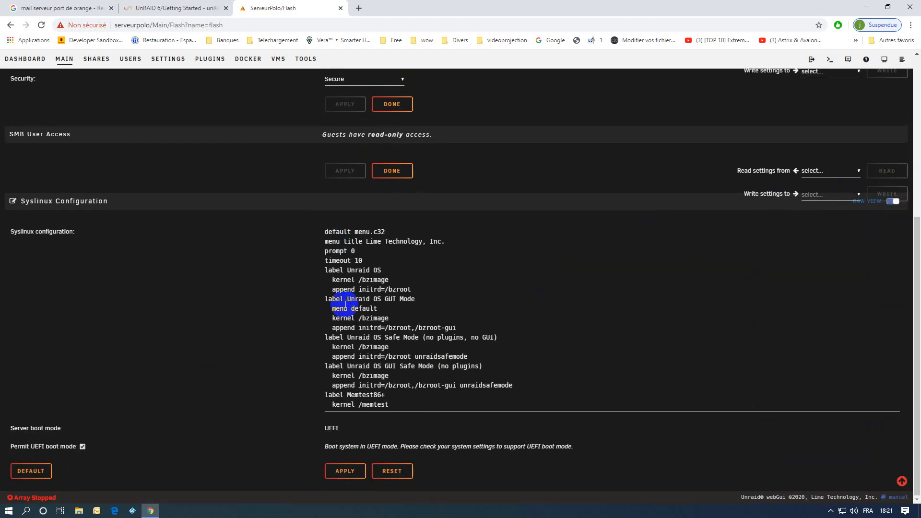
click(355, 253)
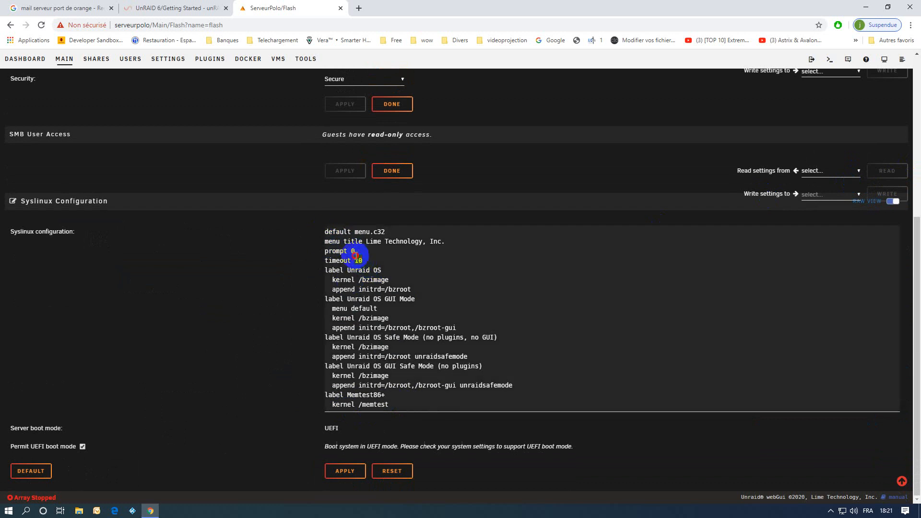
double_click(358, 261)
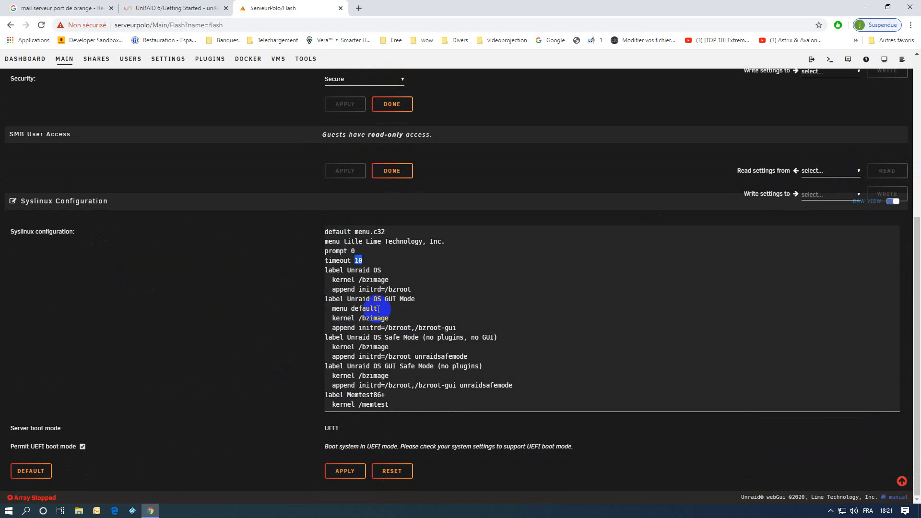
drag(378, 309, 333, 309)
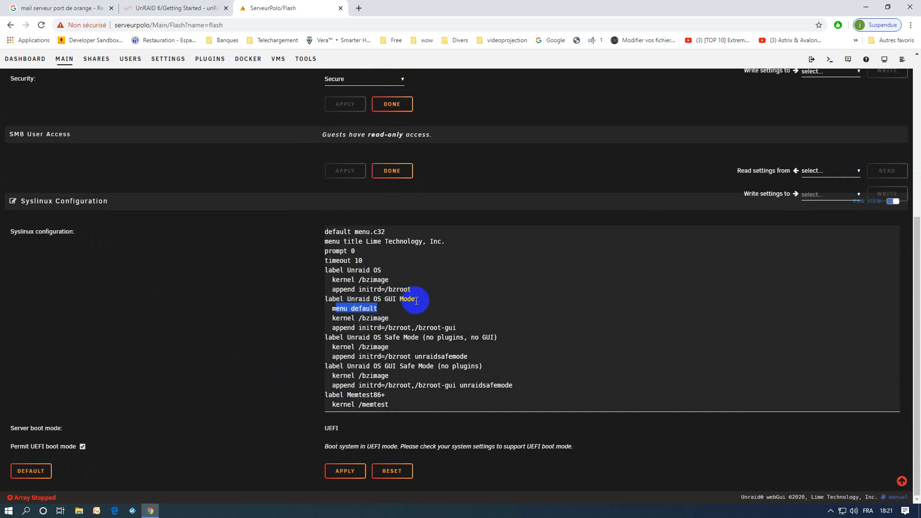
drag(416, 300, 382, 299)
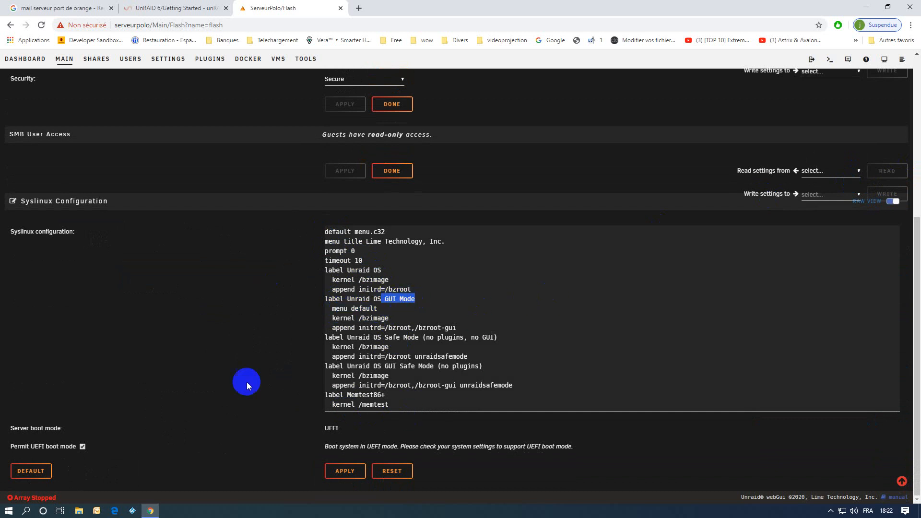
click(893, 202)
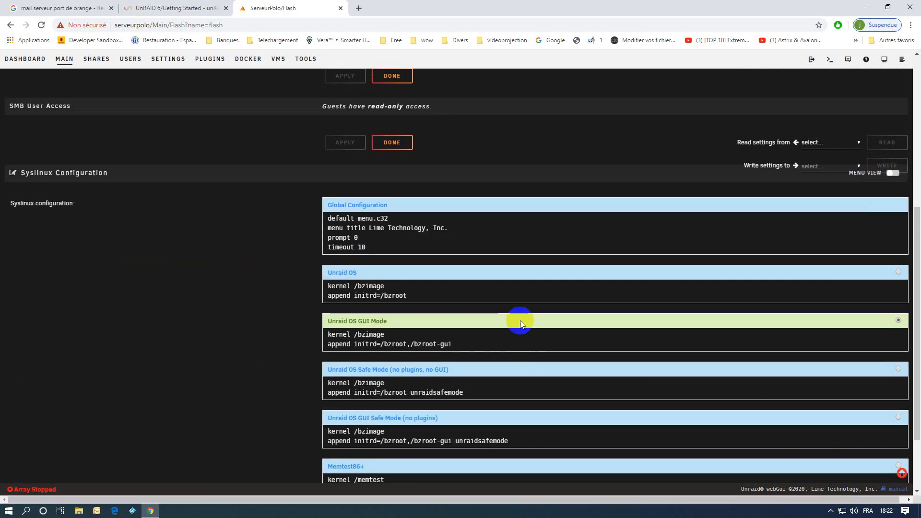
Apply the flash boot configuration and return to the Main page
scroll(526, 326, down, 2)
click(345, 465)
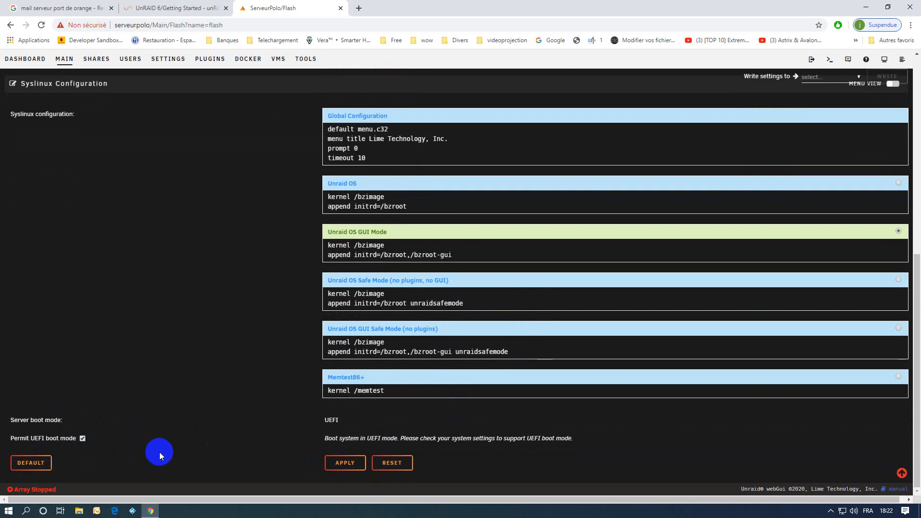
click(344, 463)
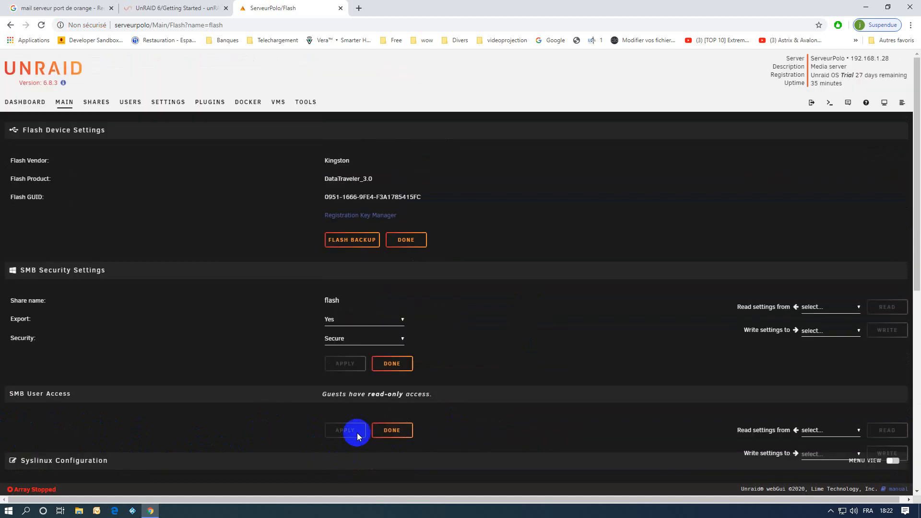
scroll(477, 392, down, 5)
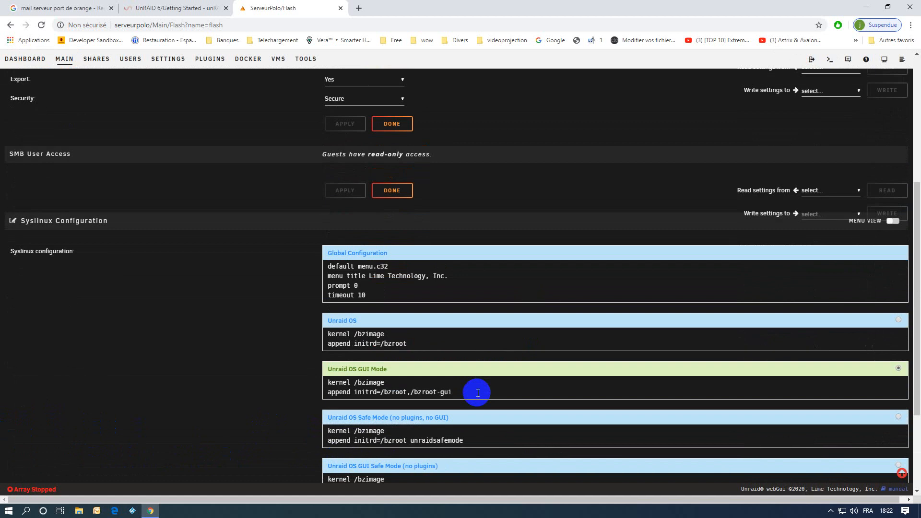
scroll(477, 392, up, 5)
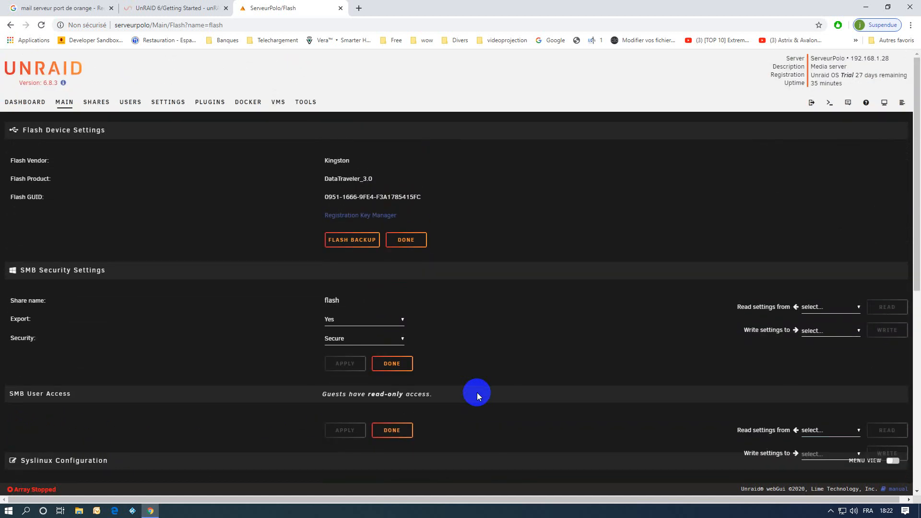
click(64, 103)
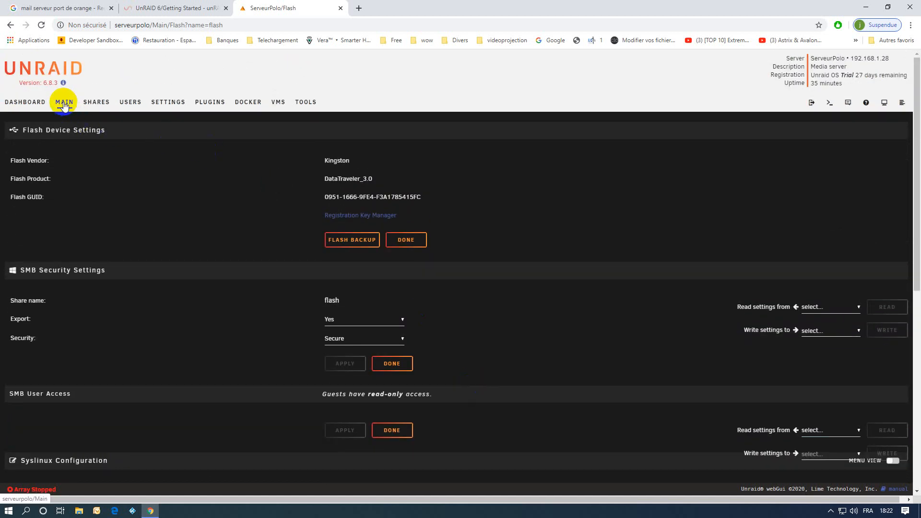
Scroll through Array Devices, Cache Devices and Boot Device to review the unassigned Parity, Disk and cache slots
scroll(282, 329, down, 7)
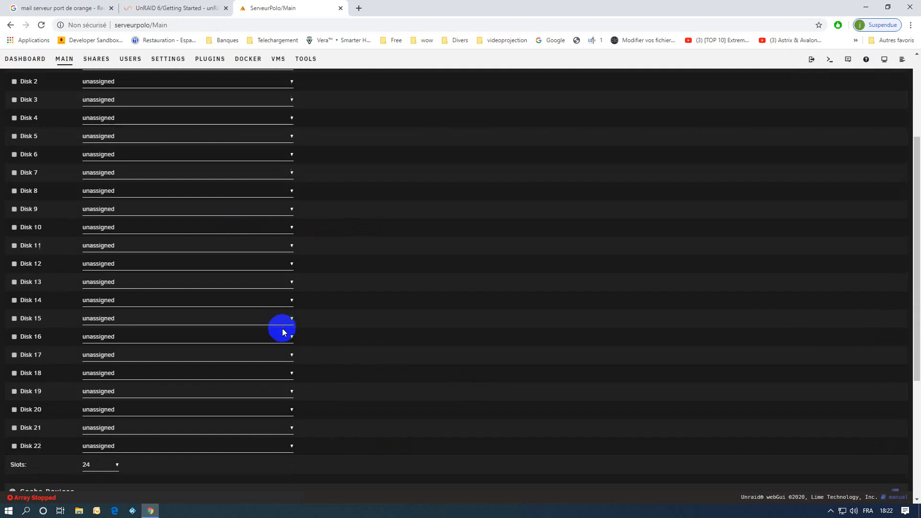
scroll(281, 329, down, 1)
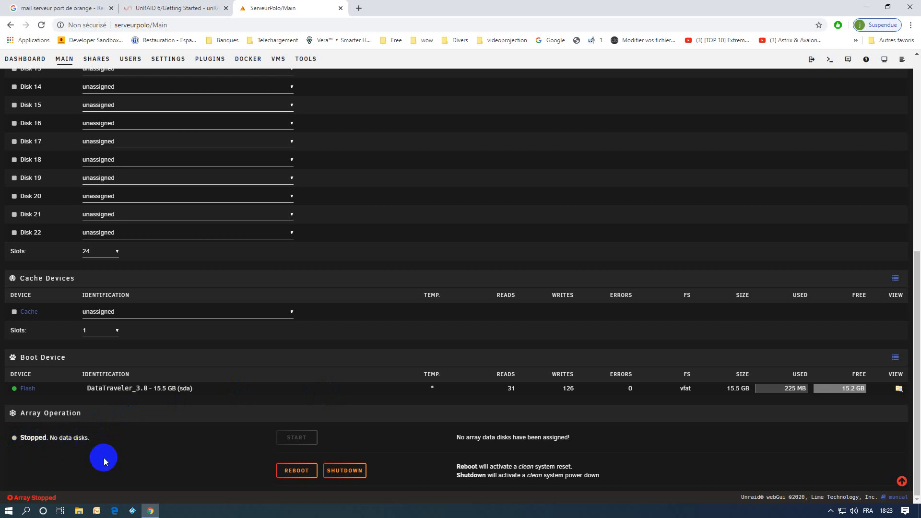
scroll(283, 427, up, 2)
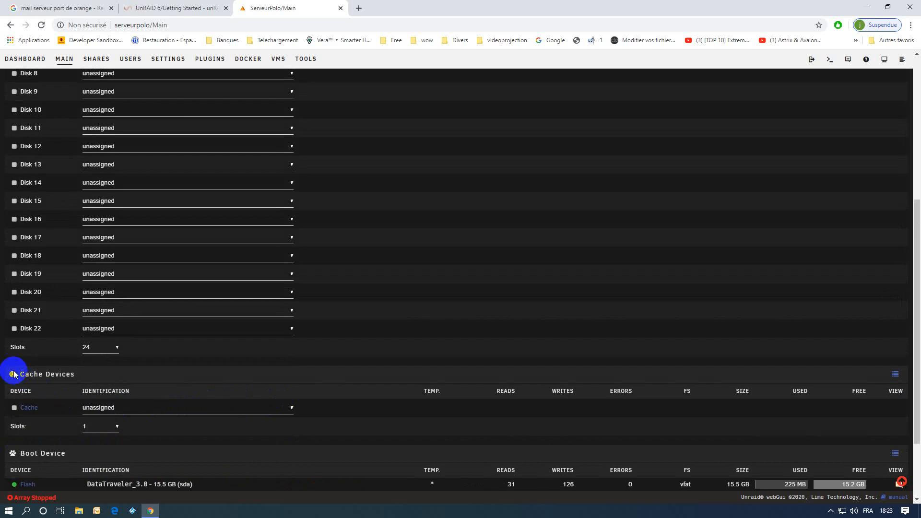
scroll(140, 334, up, 5)
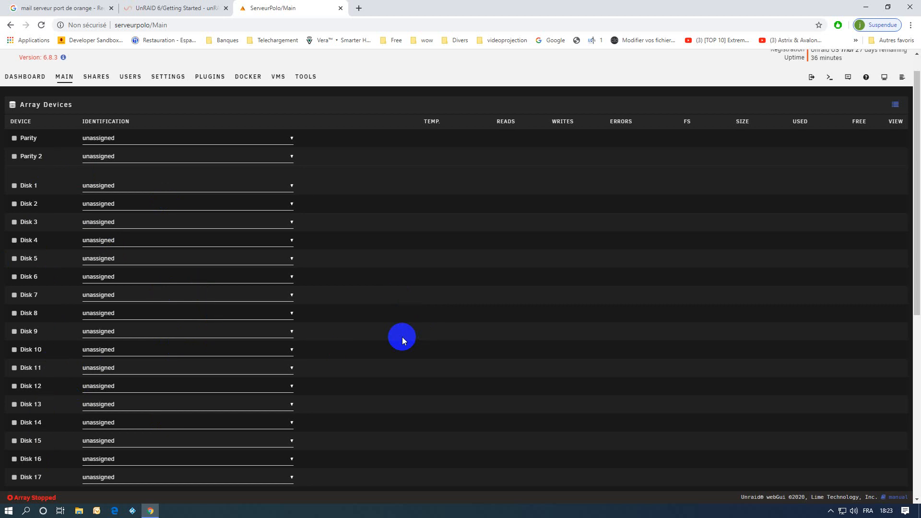
scroll(402, 337, down, 5)
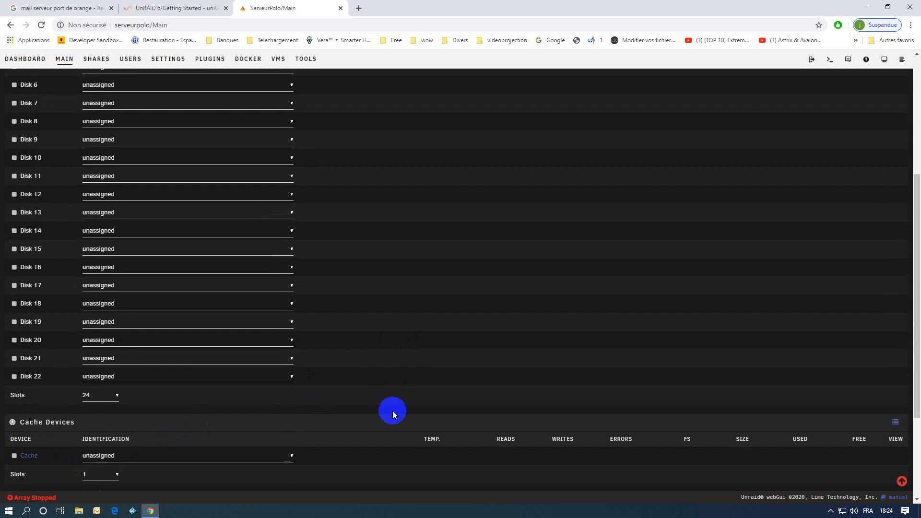
scroll(377, 409, up, 2)
scroll(377, 409, down, 2)
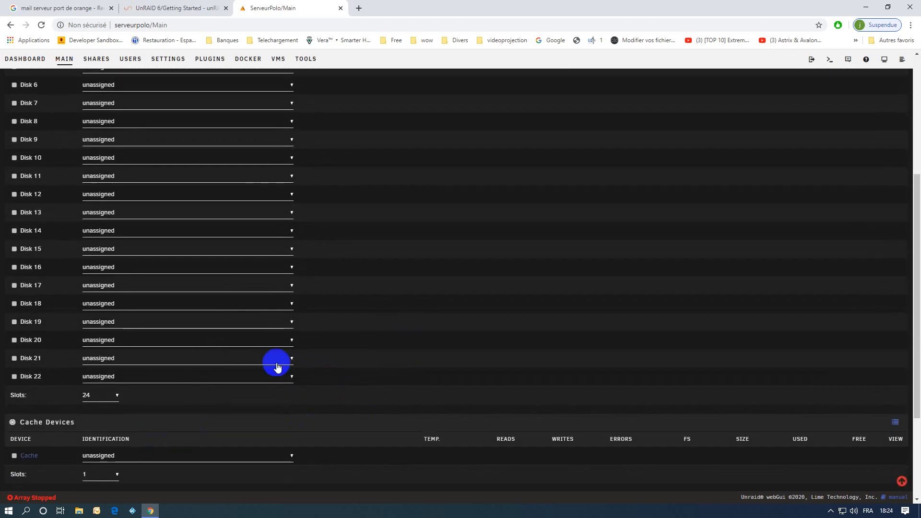
scroll(274, 357, up, 5)
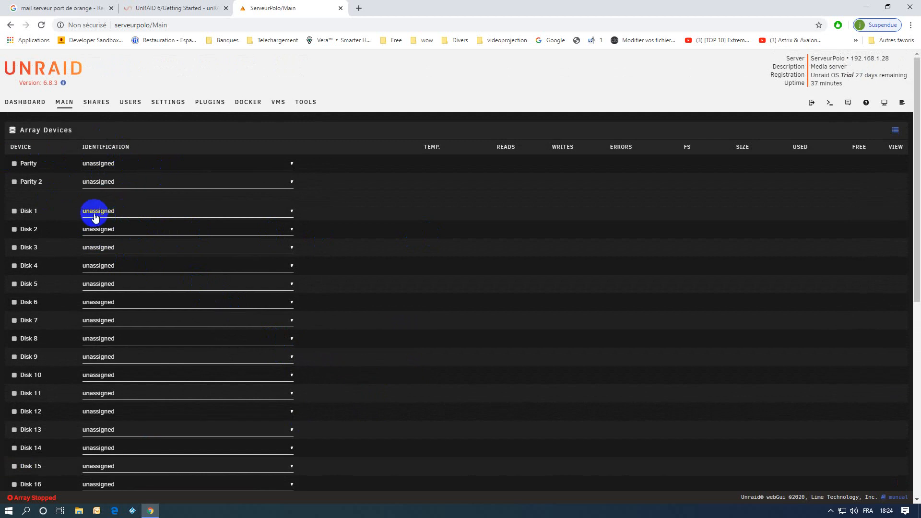
Leave Parity unassigned, set WDC 10 TB (sdb) as Disk 1 and Force MP510 as cache
click(106, 164)
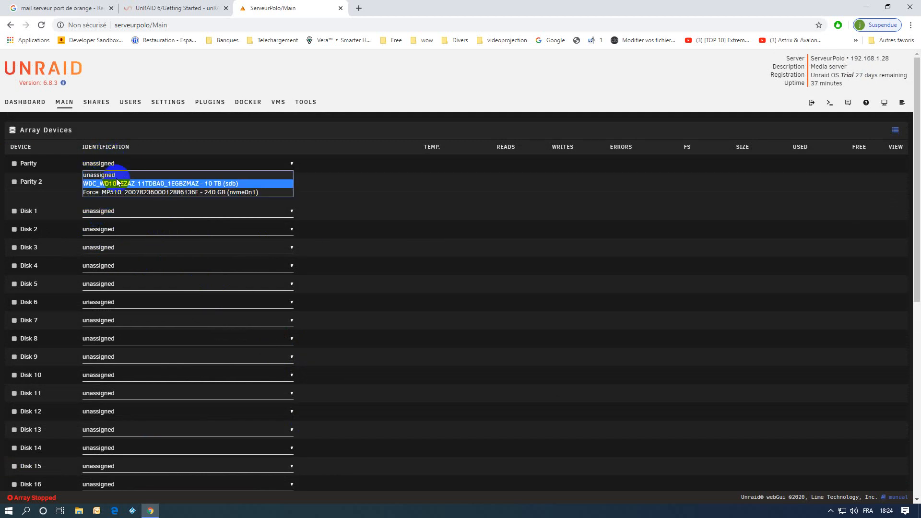
click(104, 164)
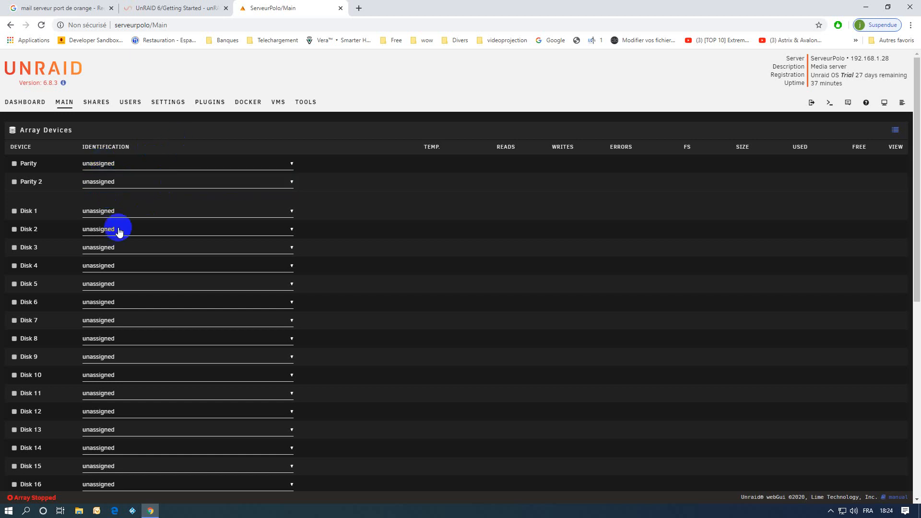
click(98, 212)
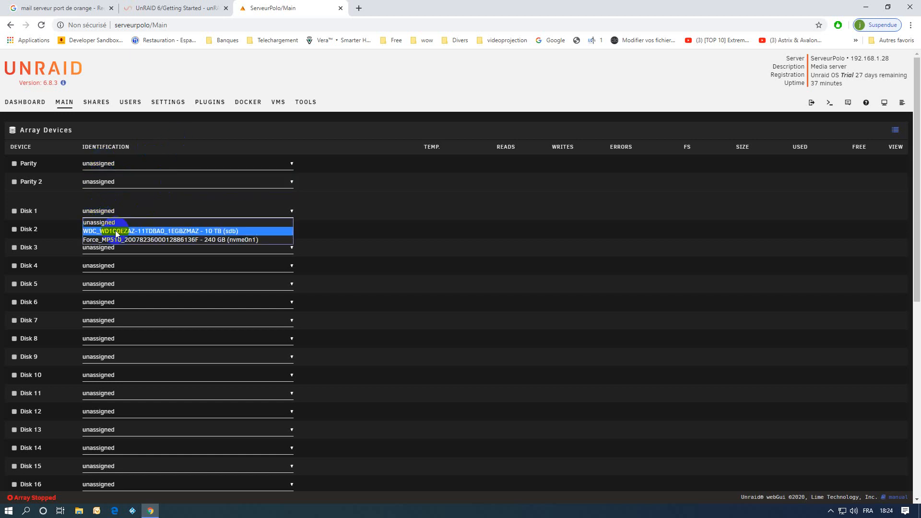
click(200, 231)
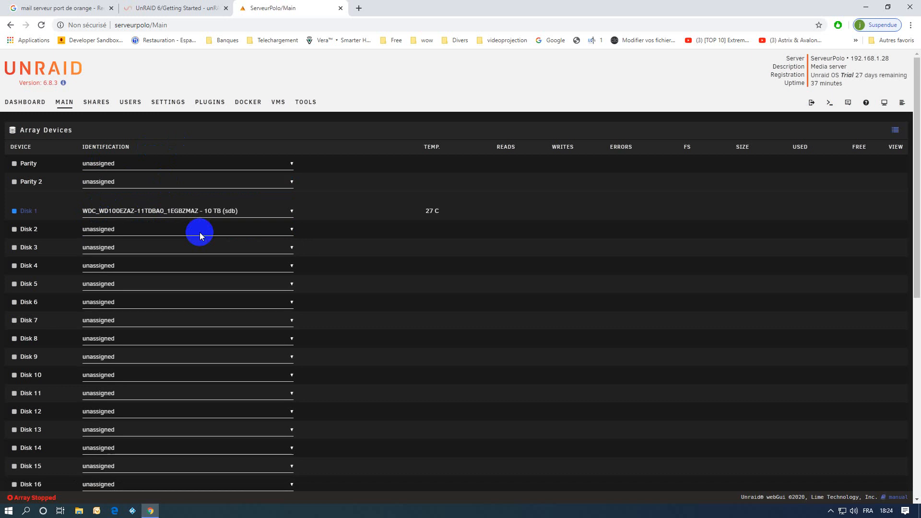
scroll(202, 236, down, 6)
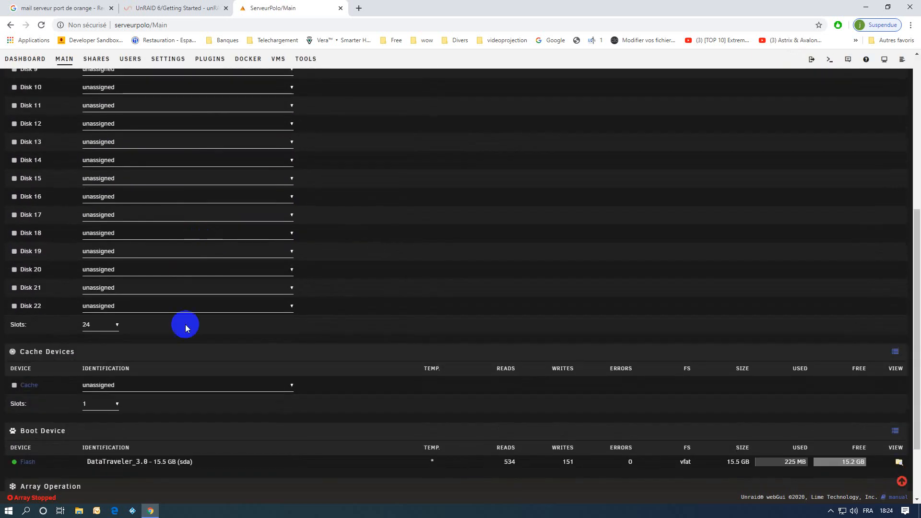
click(97, 384)
click(112, 406)
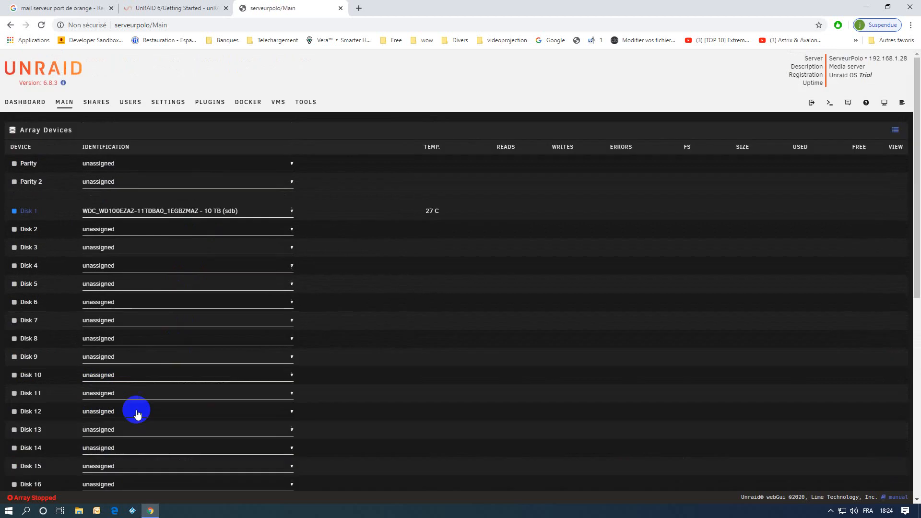
scroll(283, 380, down, 4)
scroll(279, 386, down, 2)
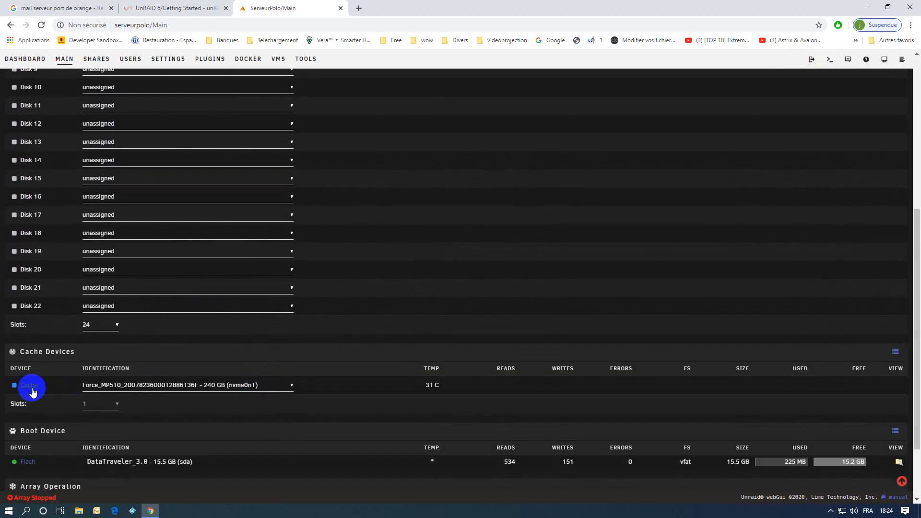
scroll(181, 405, down, 2)
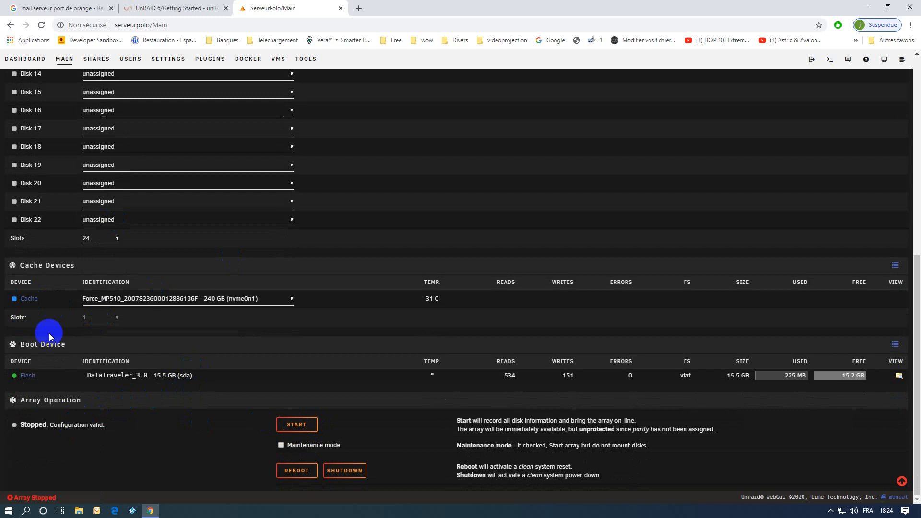
Start the array with the new Disk 1 and cache assignments
mouse_move(16, 302)
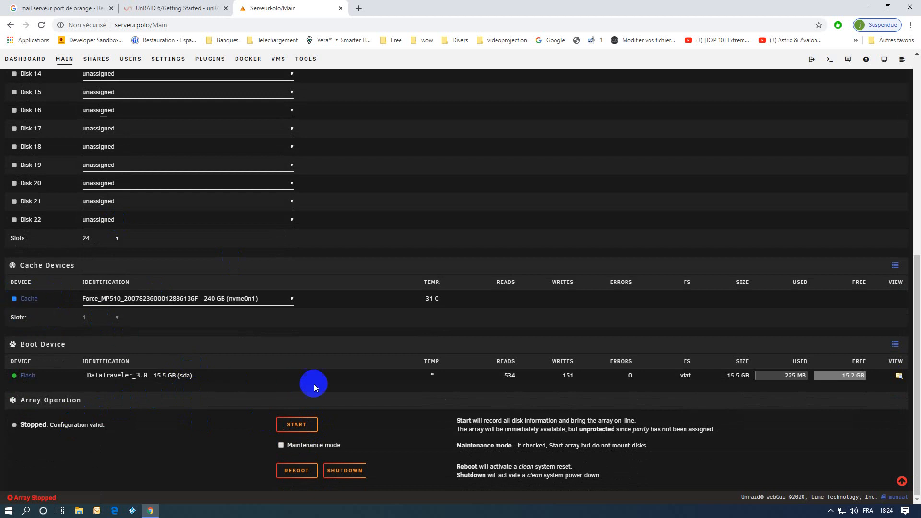
scroll(334, 352, up, 9)
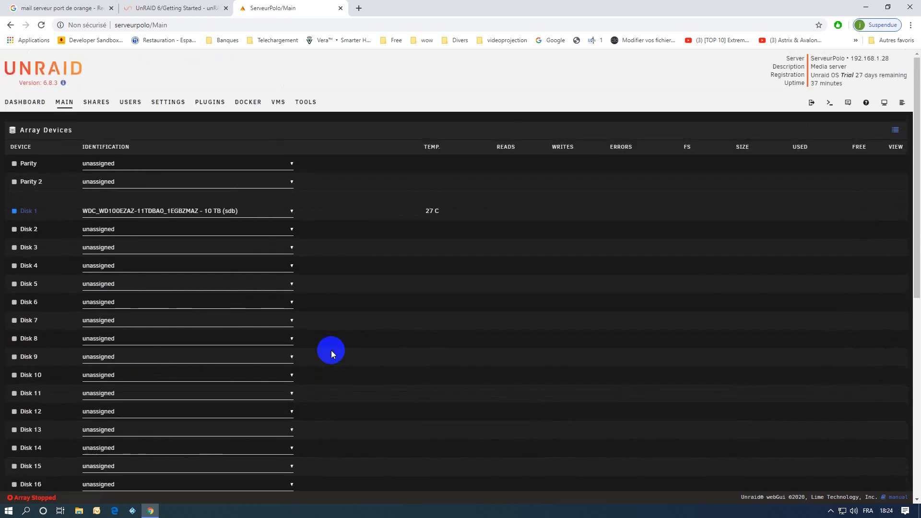
scroll(331, 350, down, 8)
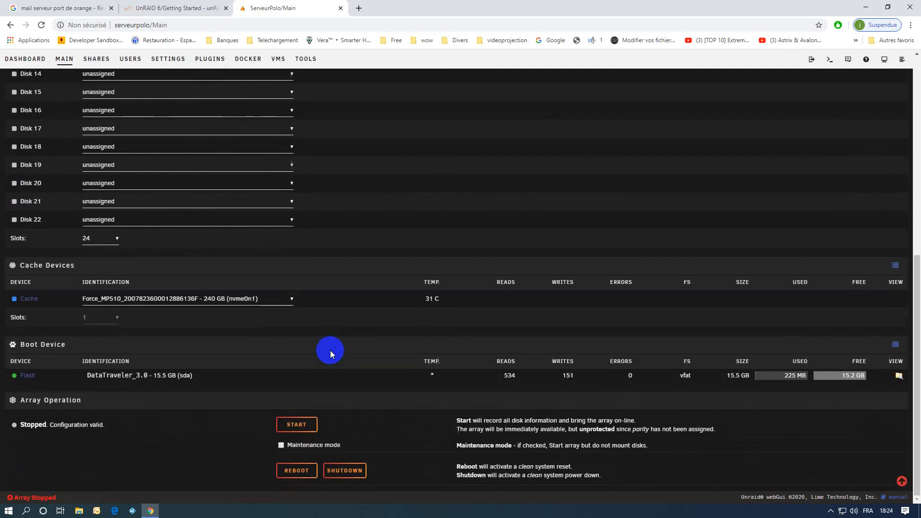
click(294, 425)
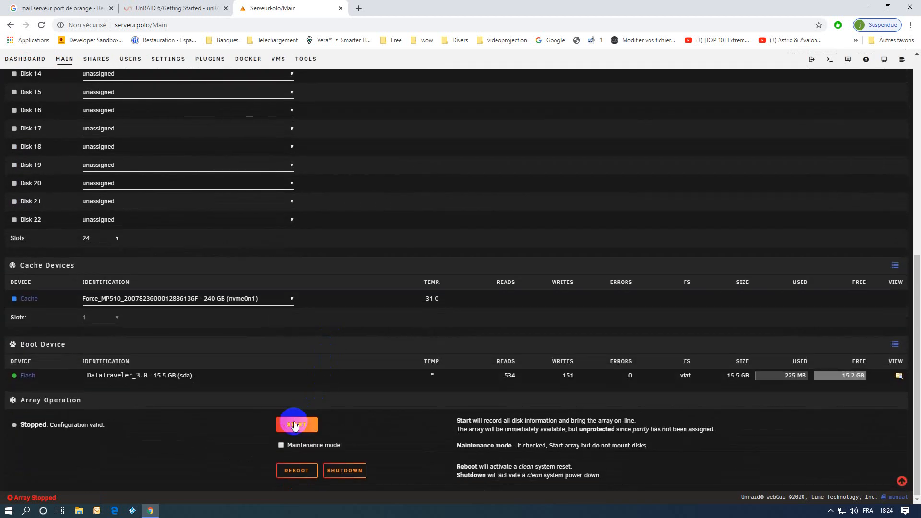
click(281, 449)
click(296, 426)
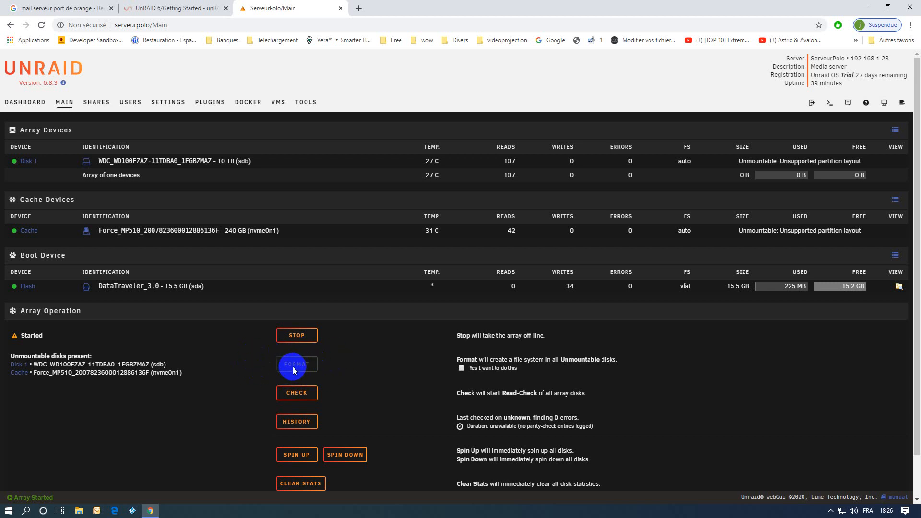
Tick 'Yes I want to do this', dismiss the format warning, and format the unmountable Disk 1 and cache
click(466, 371)
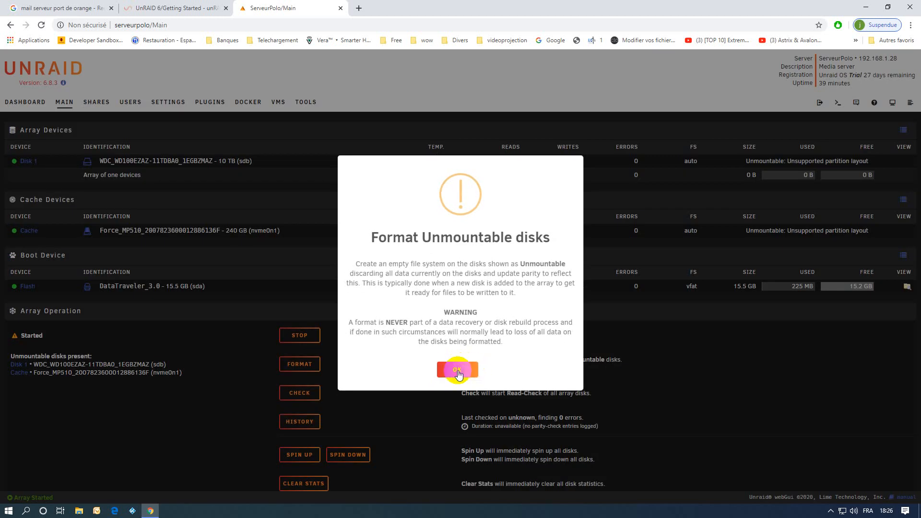
click(457, 371)
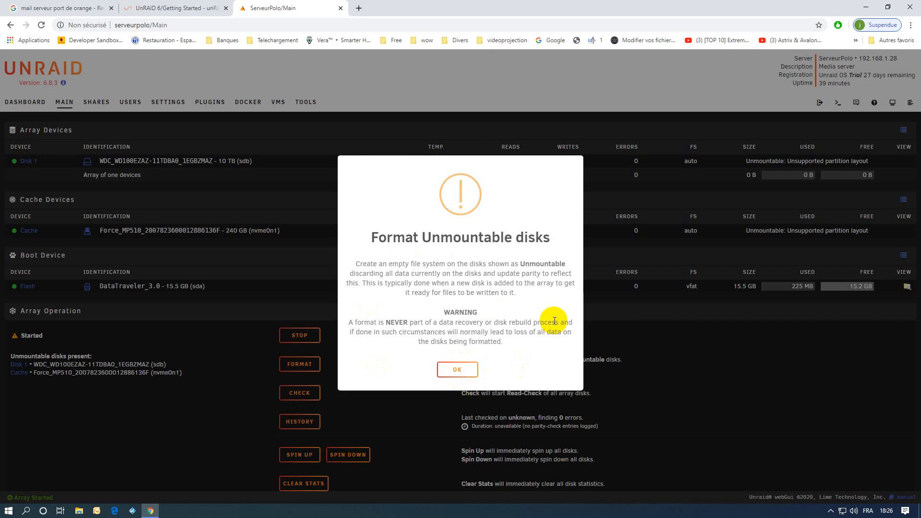
click(461, 376)
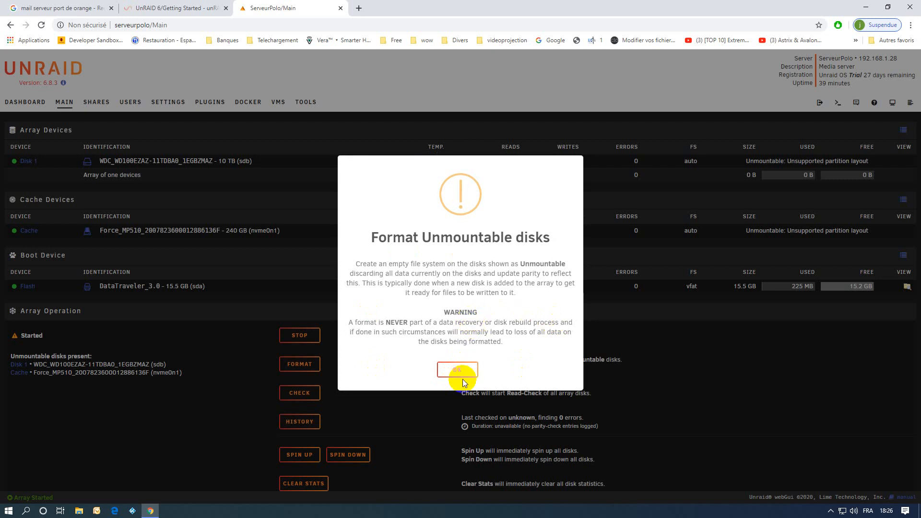
click(455, 372)
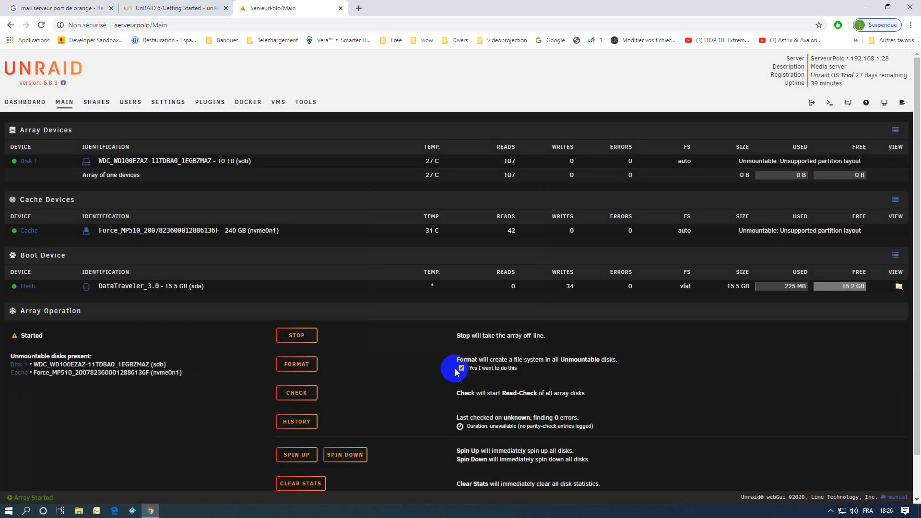
click(290, 366)
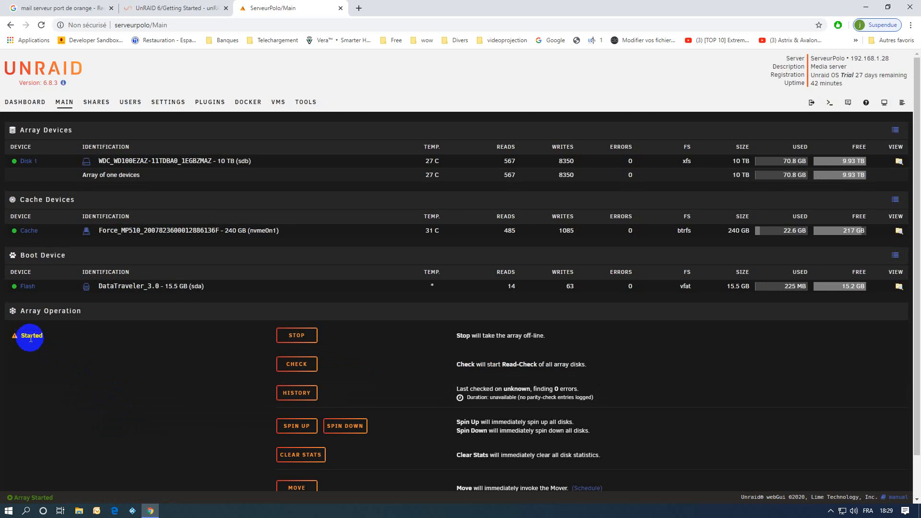
Wait for formatting to finish with Disk 1 as xfs and the cache as btrfs
mouse_move(12, 339)
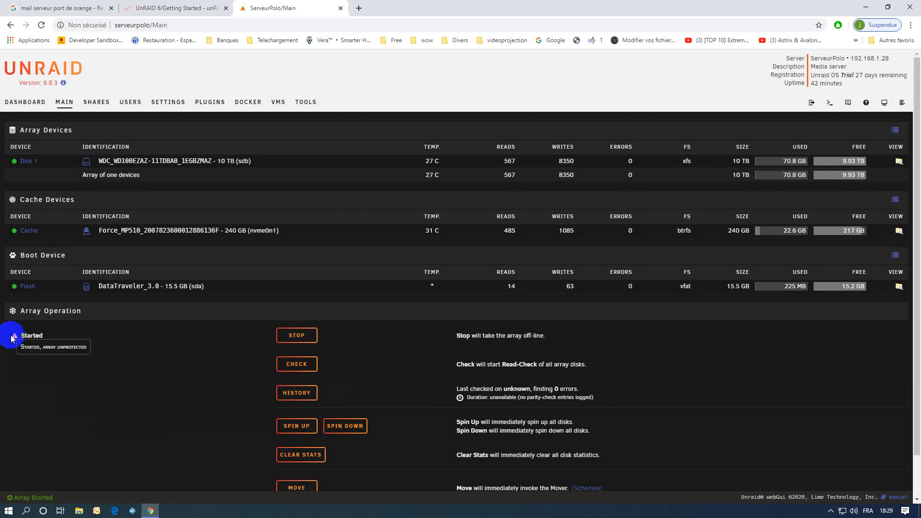
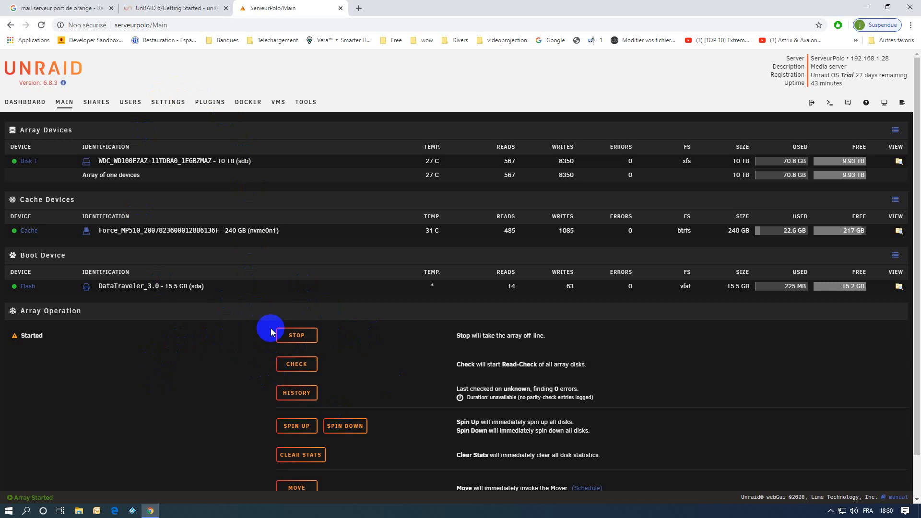
Open the Shares overview listing the user shares and the disk1 and cache disk shares
click(93, 105)
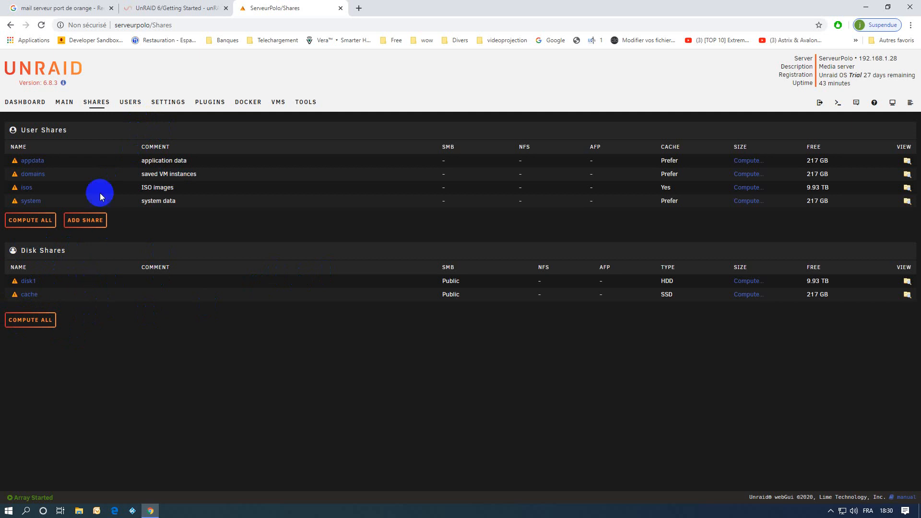
mouse_move(13, 165)
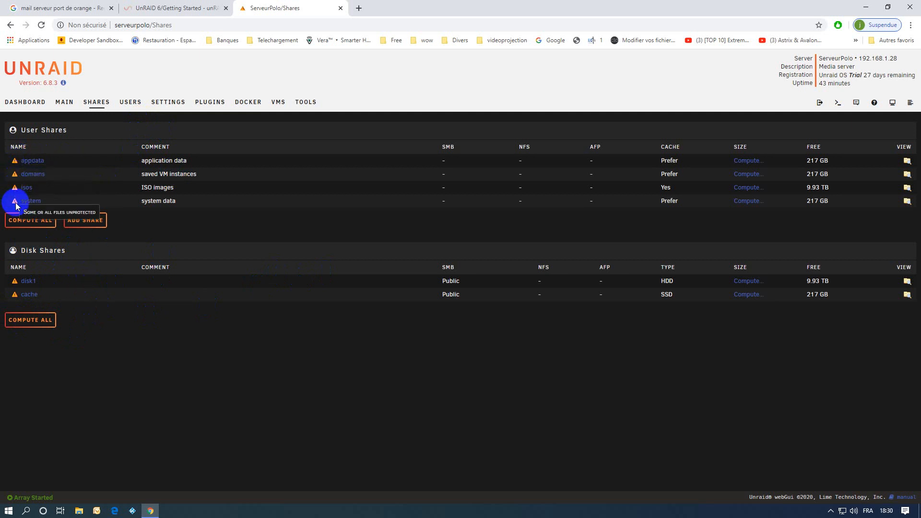
mouse_move(15, 284)
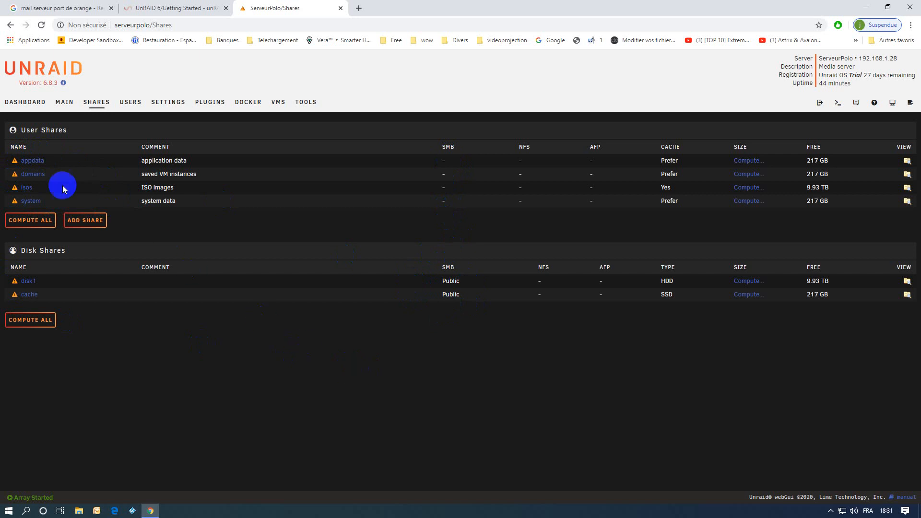
Set the appdata share's NFS and SMB security to Secure and apply
click(32, 164)
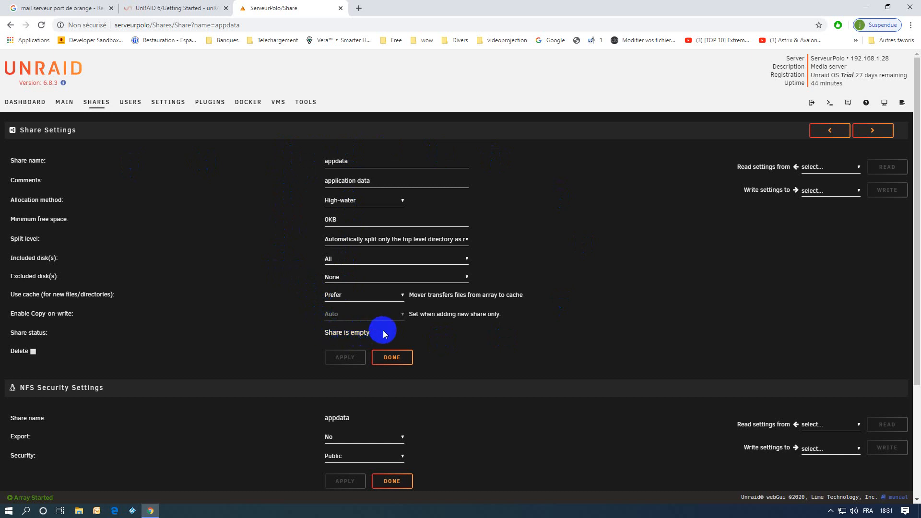
scroll(479, 345, down, 2)
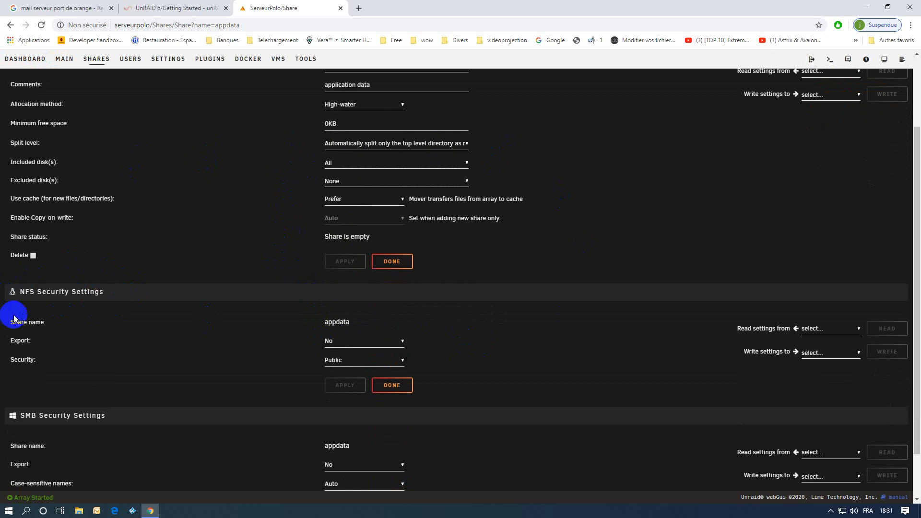
scroll(228, 323, down, 1)
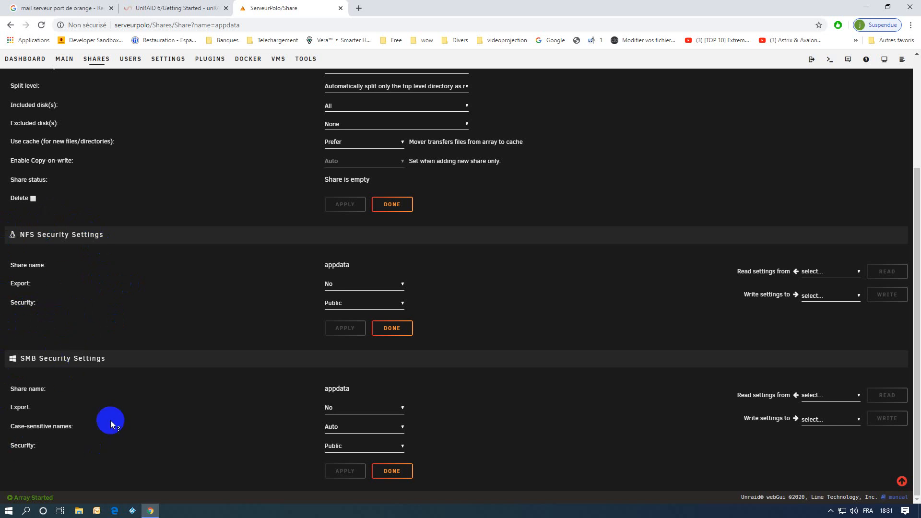
click(342, 308)
click(348, 323)
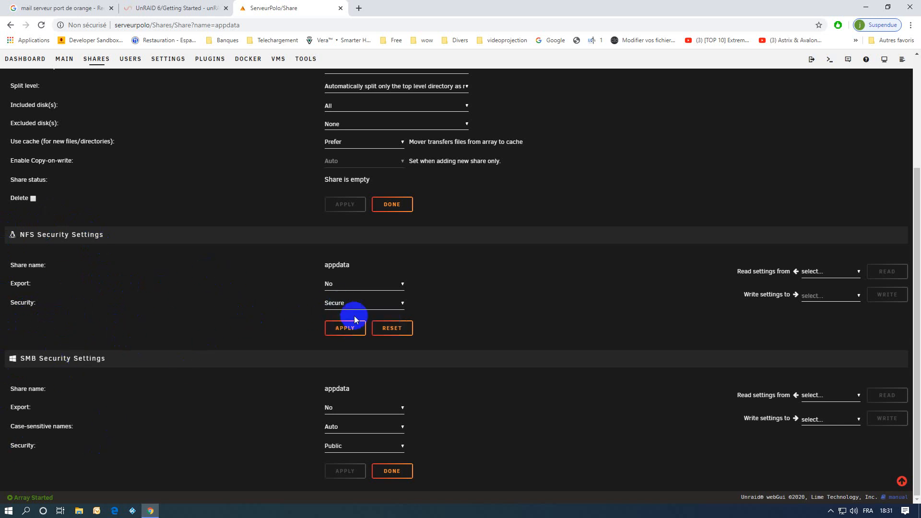
click(336, 446)
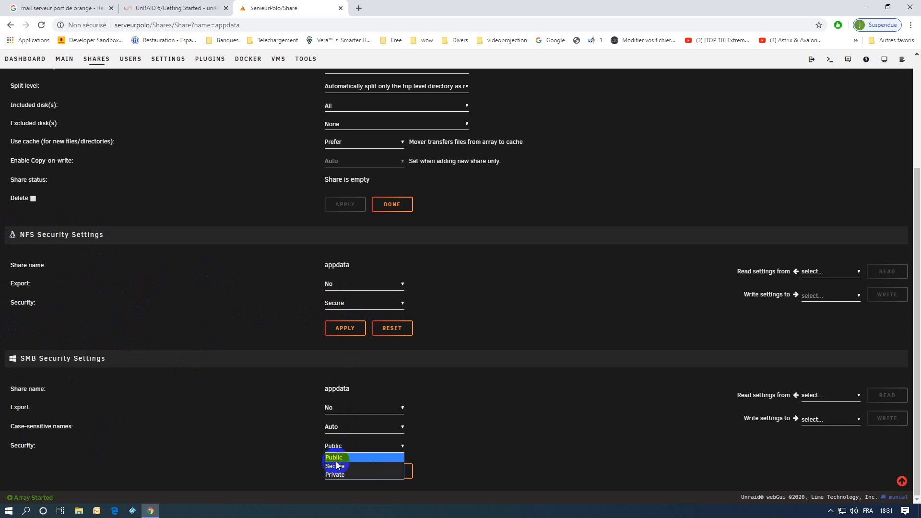
click(337, 465)
click(345, 471)
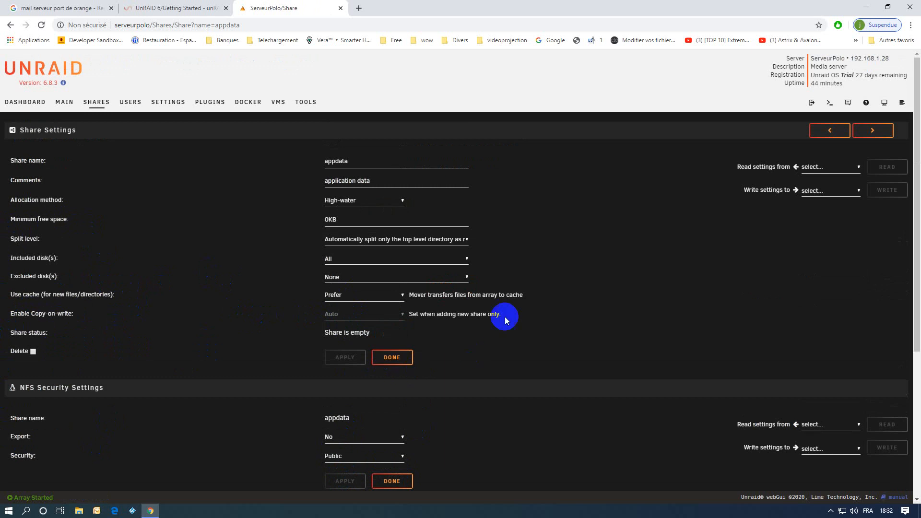
Set the domains share's NFS and SMB security to Secure and apply
click(872, 130)
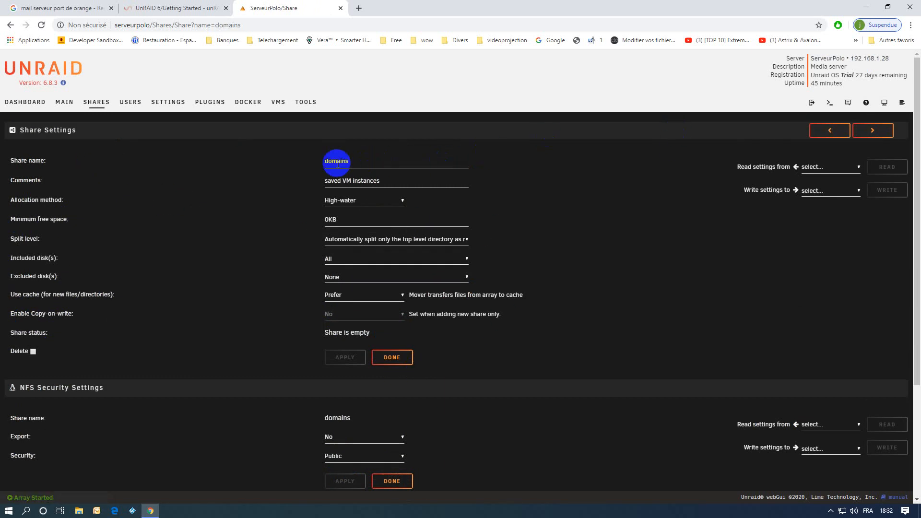
scroll(469, 391, down, 3)
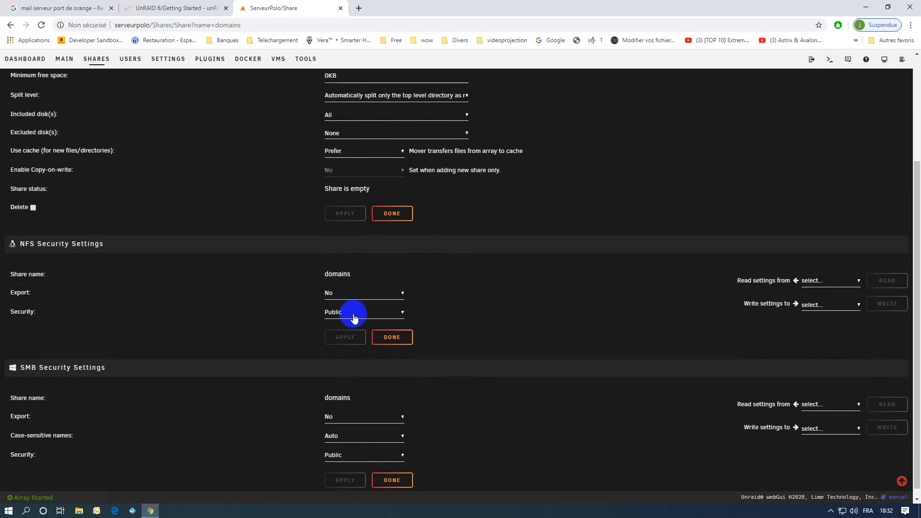
click(331, 313)
click(334, 333)
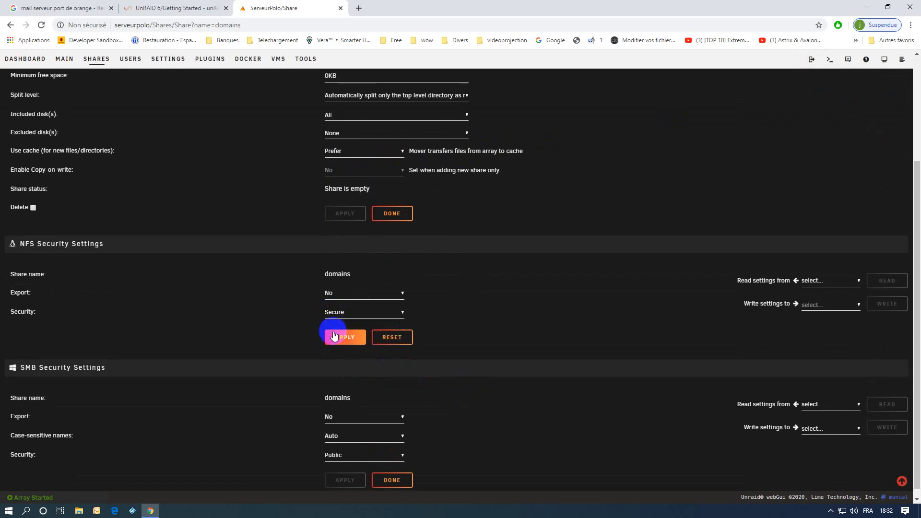
click(330, 438)
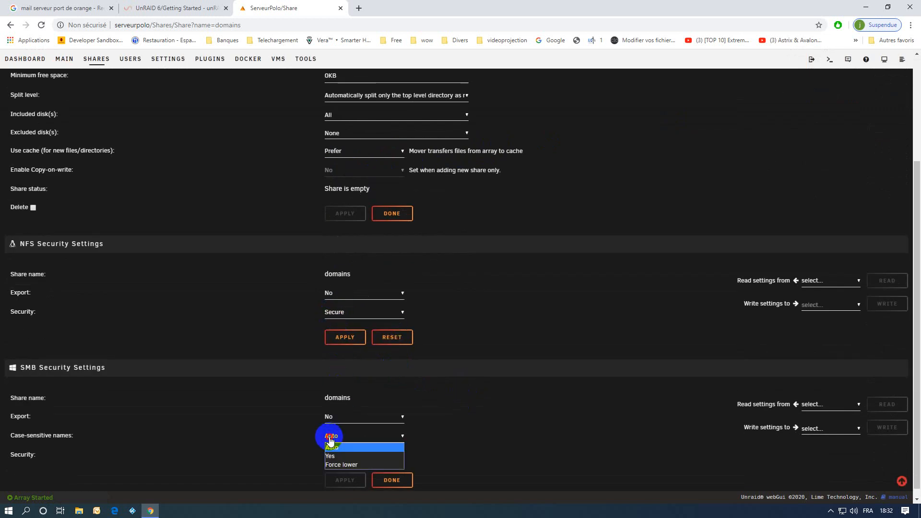
click(292, 427)
click(333, 455)
click(338, 475)
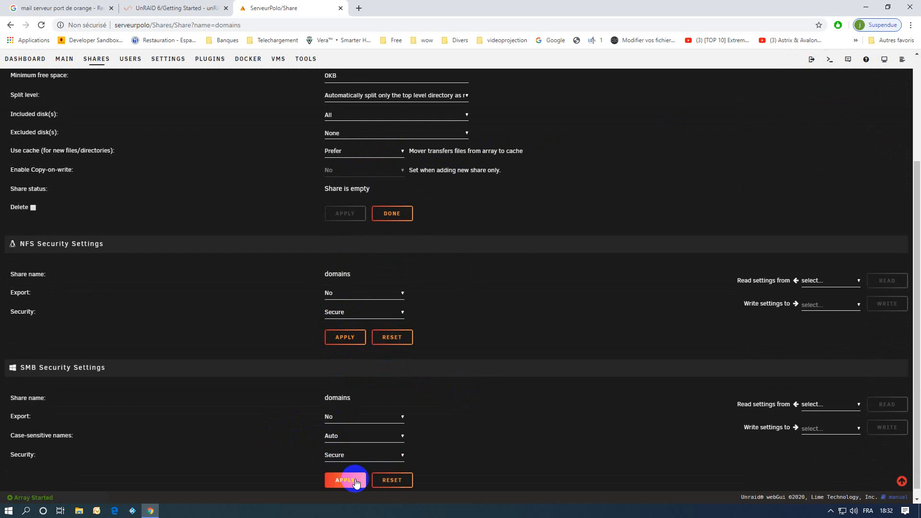
click(344, 481)
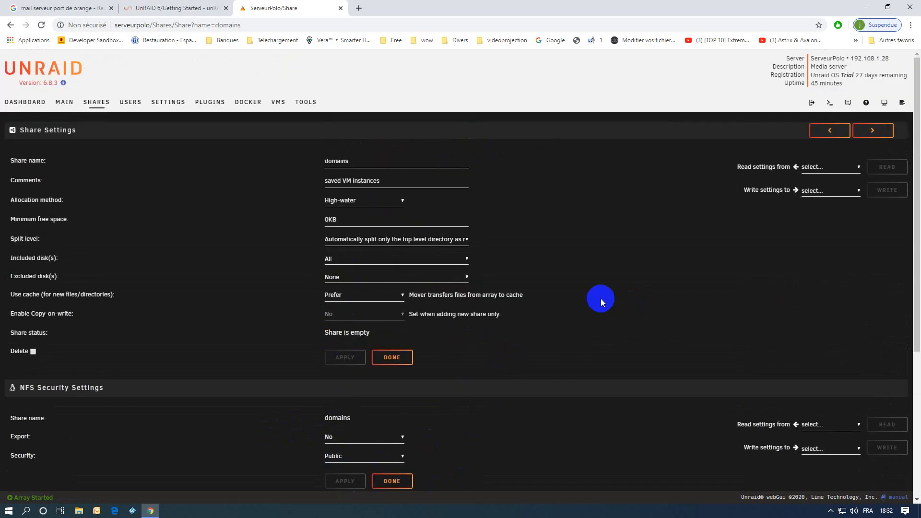
Set the isos share's NFS and SMB security to Secure and apply
click(869, 132)
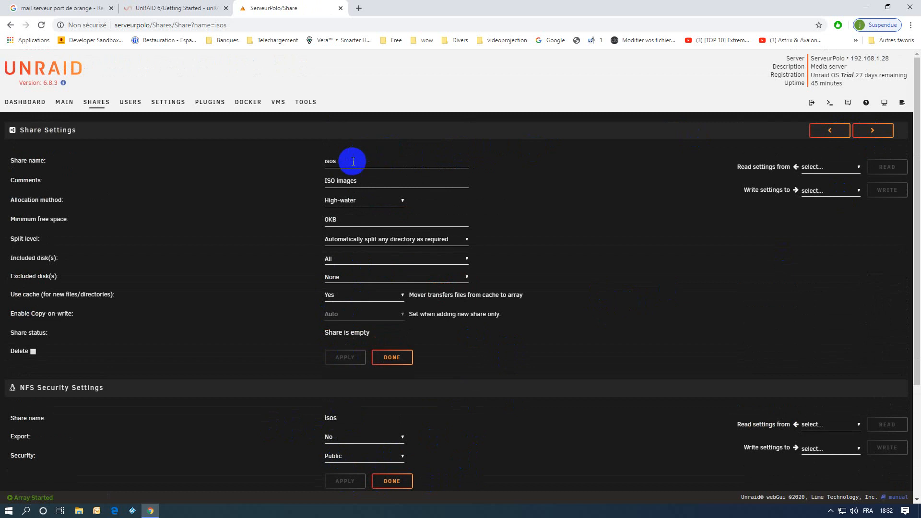
click(335, 459)
click(337, 477)
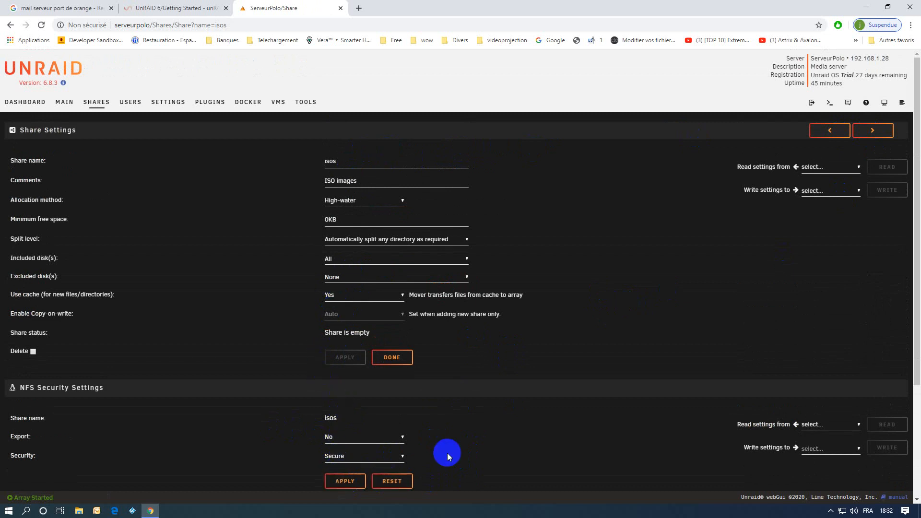
scroll(470, 446, down, 3)
click(335, 454)
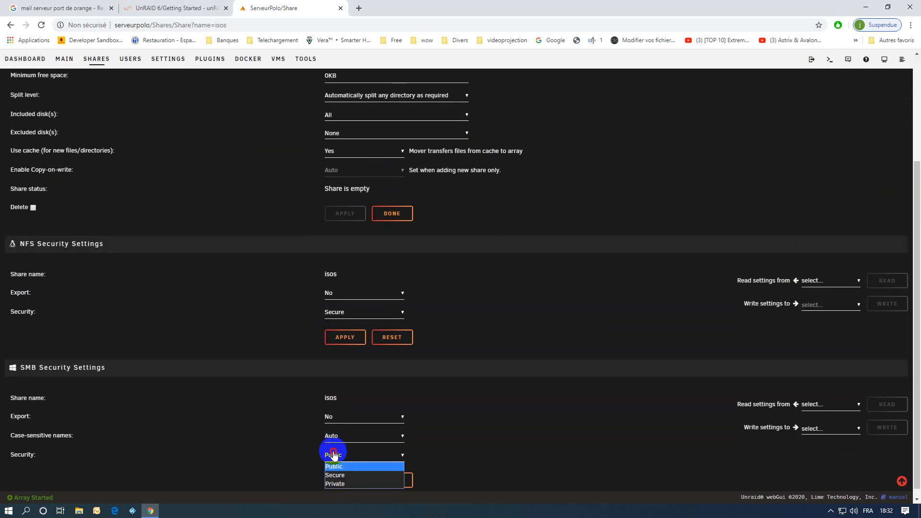
click(338, 475)
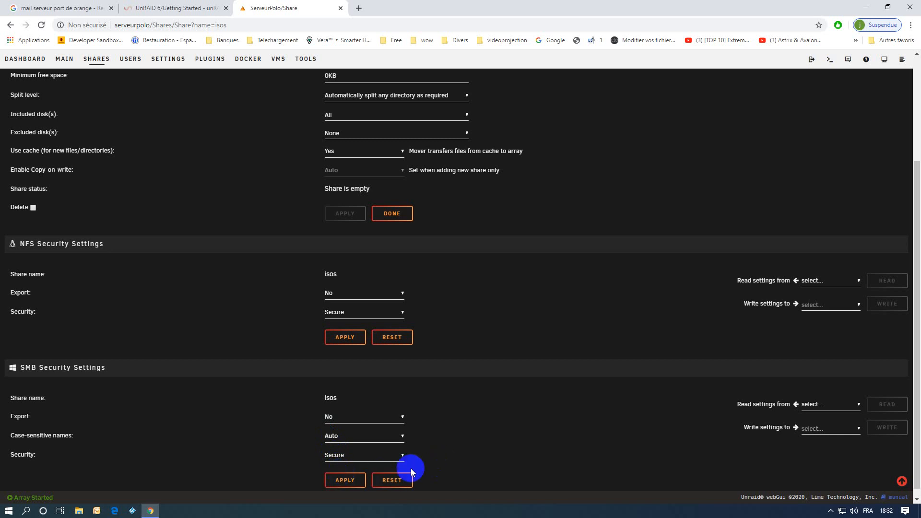
click(345, 480)
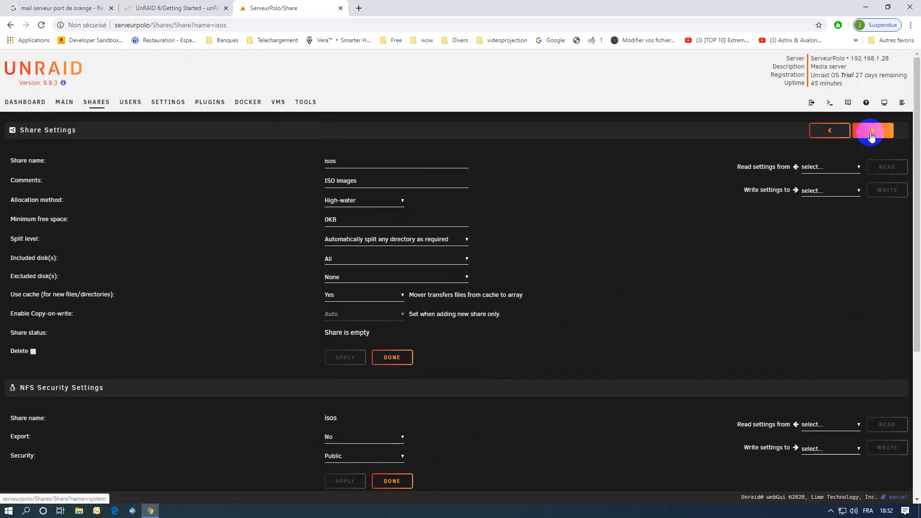
Set the system share's NFS and SMB security to Secure and apply
click(871, 133)
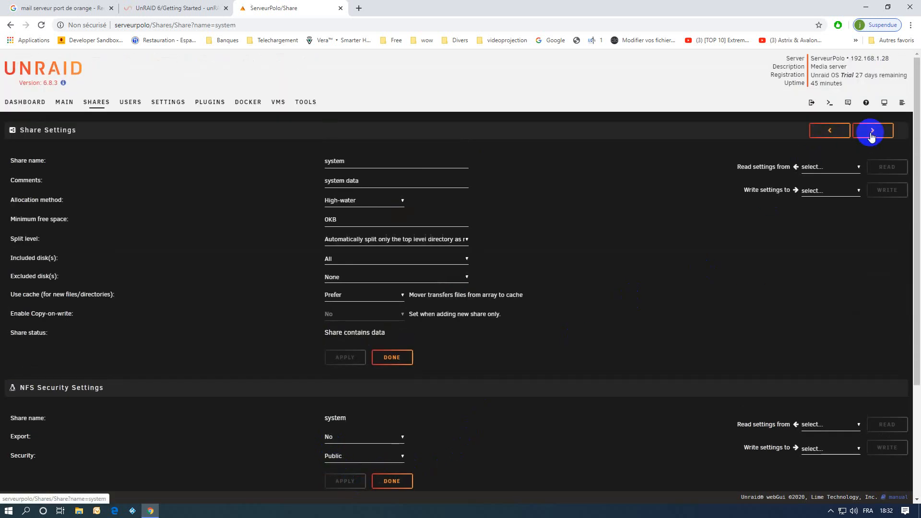
scroll(445, 421, down, 2)
click(331, 359)
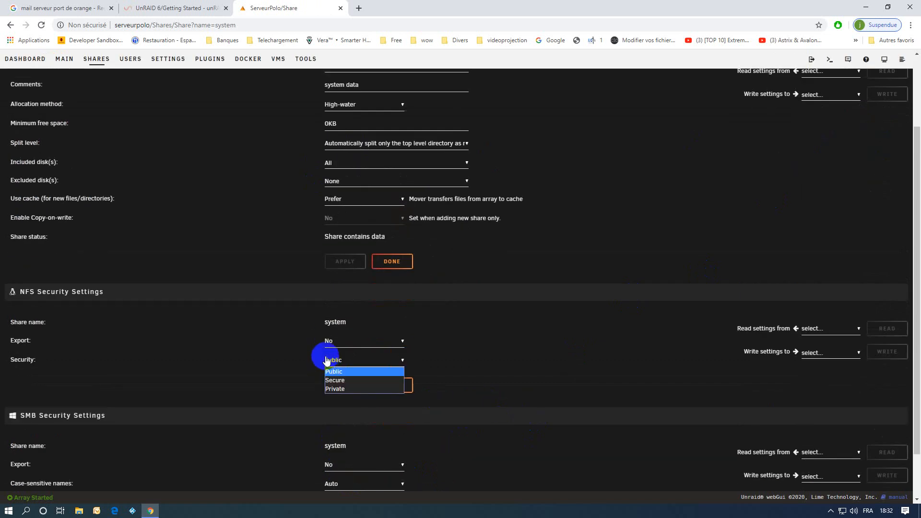
click(335, 382)
scroll(478, 465, down, 2)
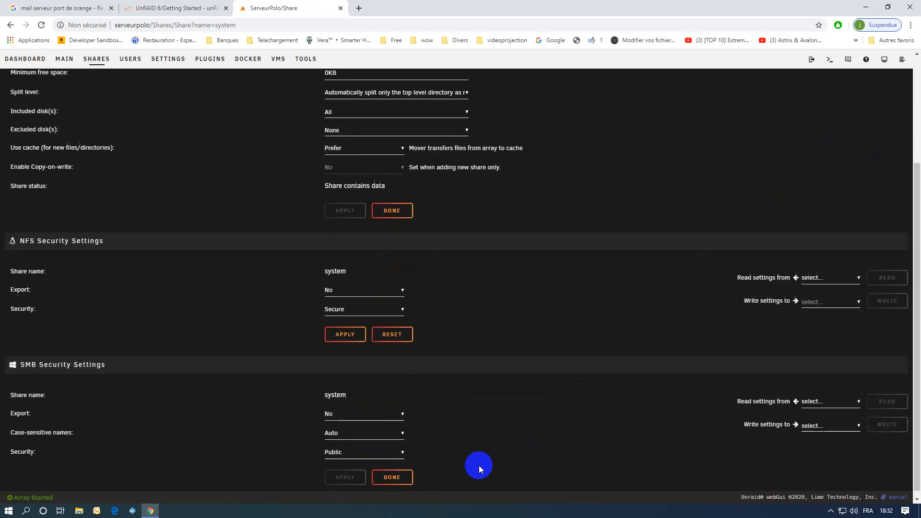
click(343, 447)
click(337, 466)
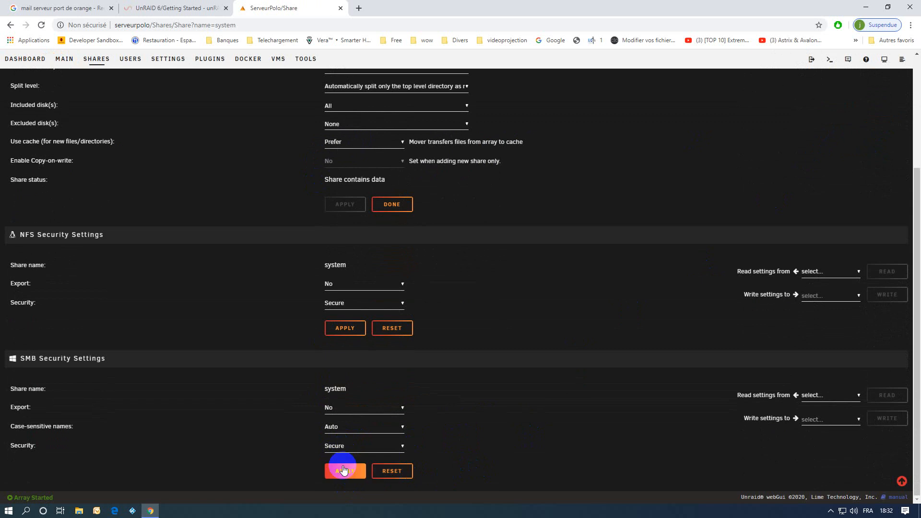
click(350, 473)
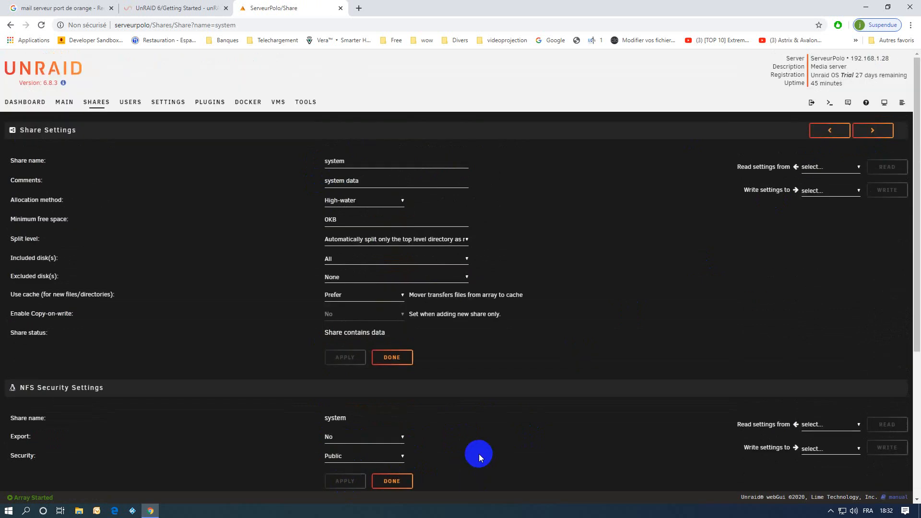
Apply Secure NFS security to the appdata share, keeping SMB security Secure
click(872, 130)
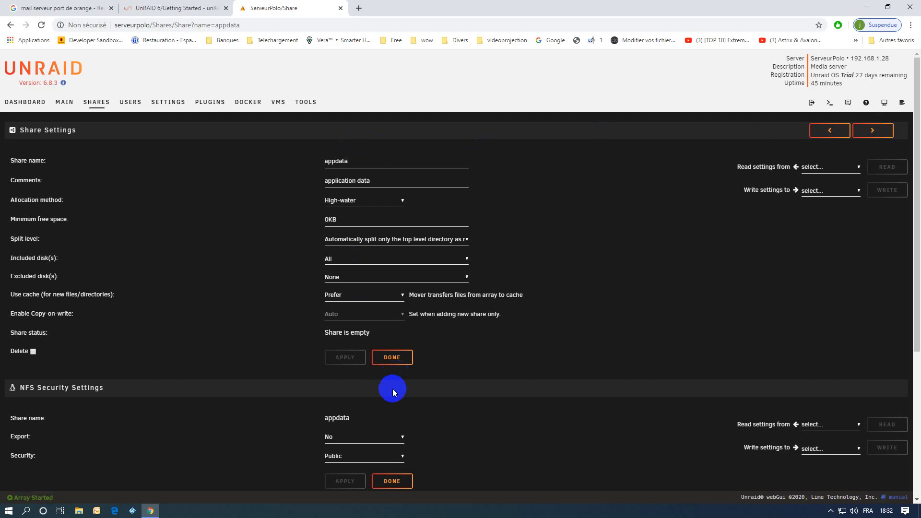
scroll(524, 374, down, 3)
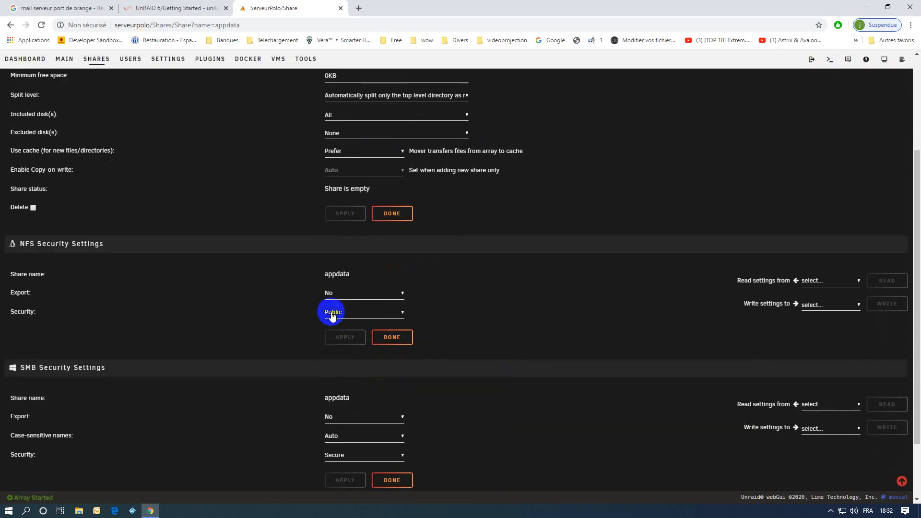
click(329, 313)
click(335, 332)
click(342, 454)
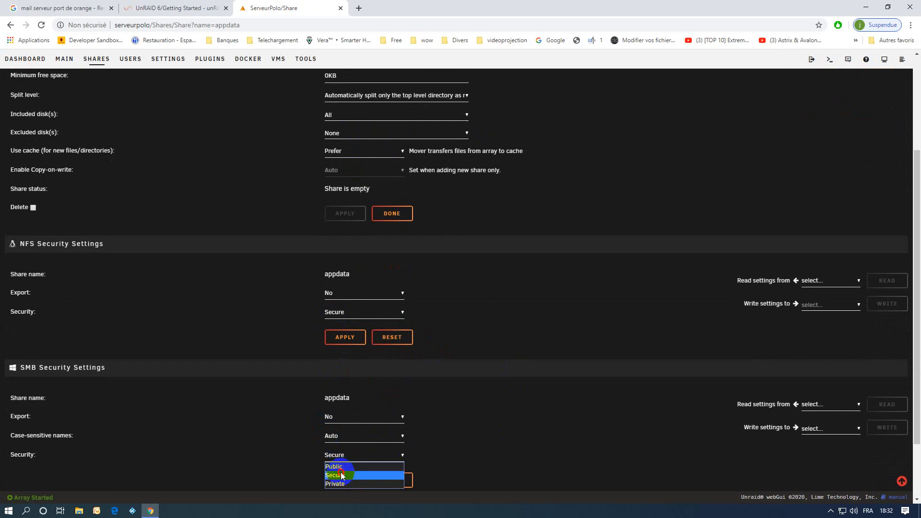
click(345, 475)
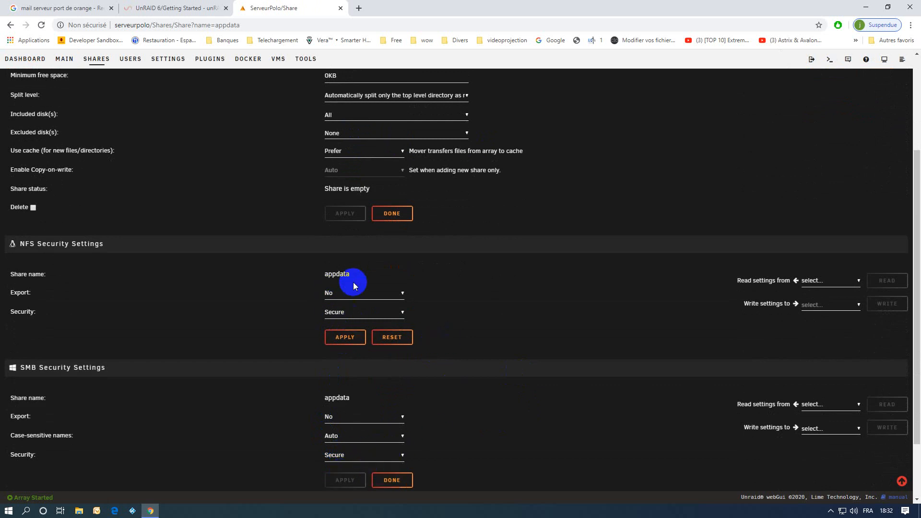
click(344, 338)
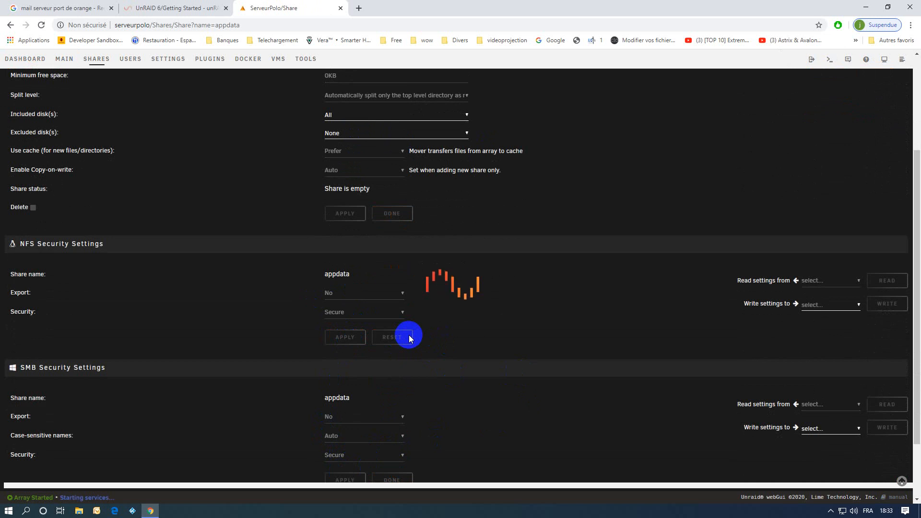
scroll(502, 367, down, 2)
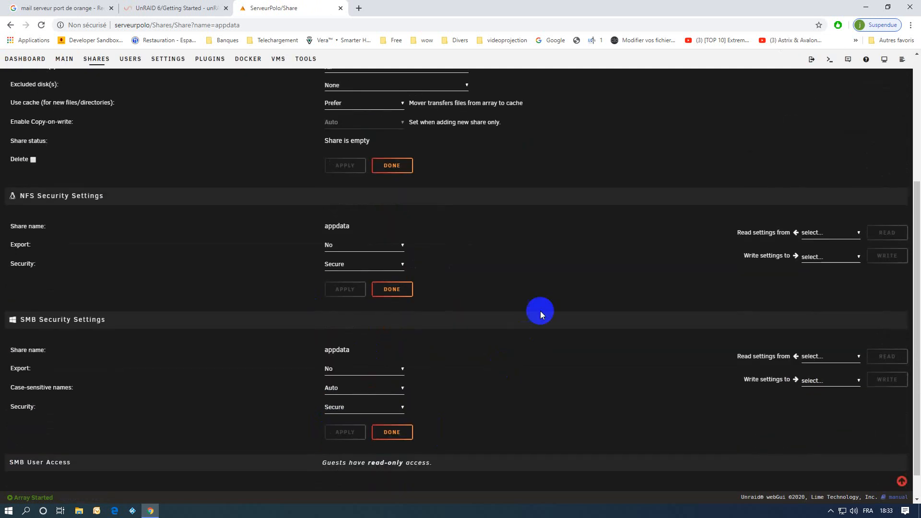
scroll(633, 268, up, 2)
scroll(635, 268, down, 2)
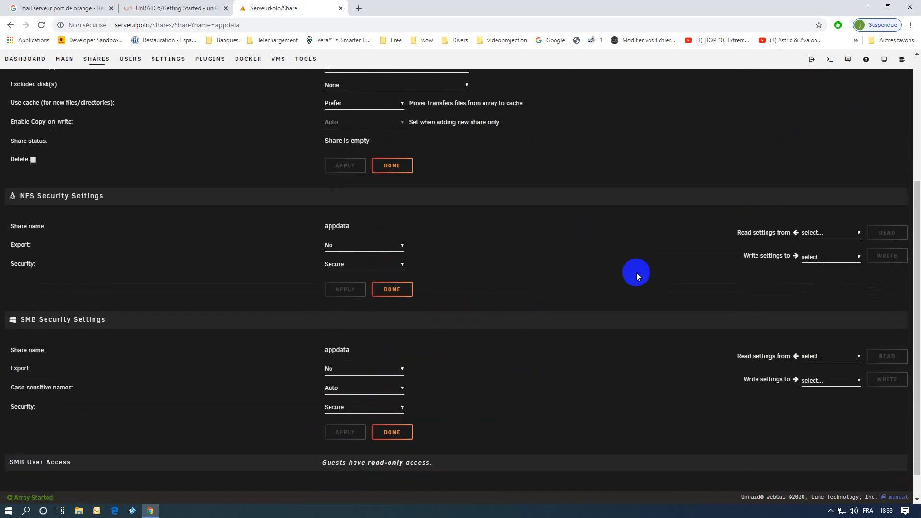
scroll(637, 273, up, 3)
Apply Secure NFS security to the domains share
click(873, 86)
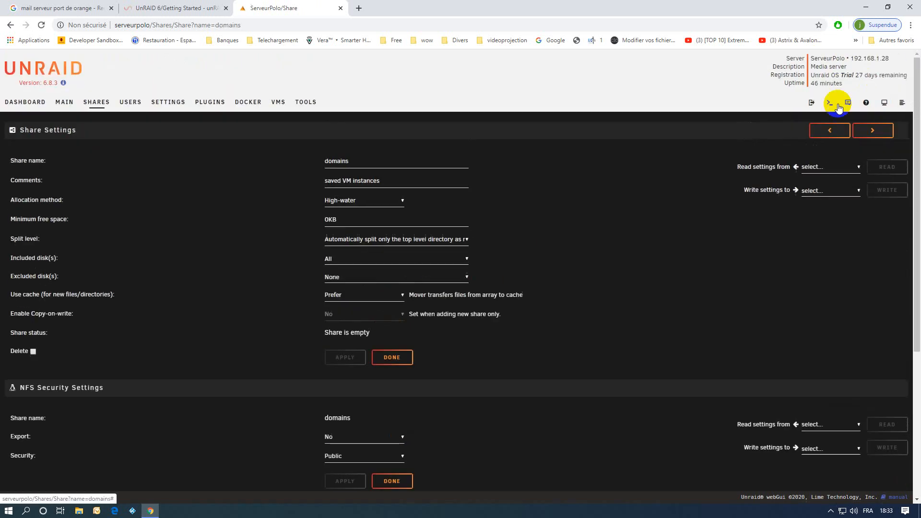
scroll(633, 269, down, 3)
scroll(542, 287, down, 2)
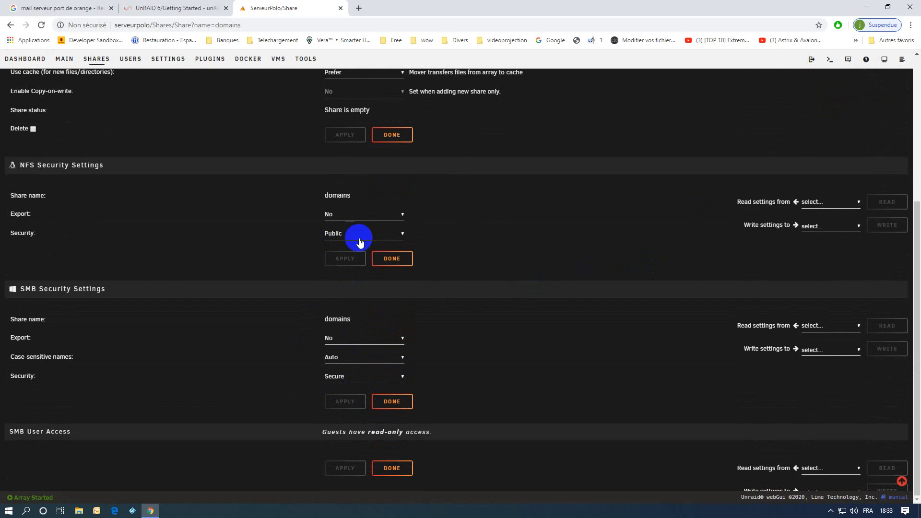
click(339, 233)
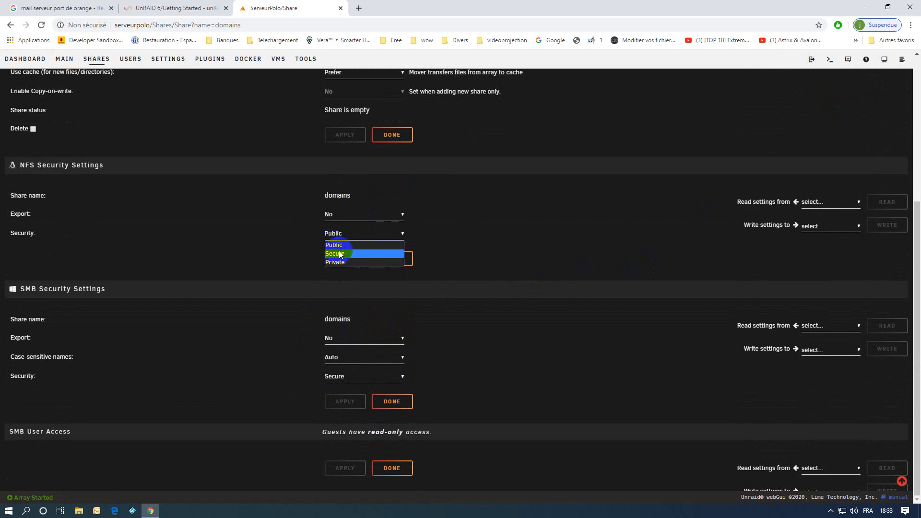
click(338, 254)
click(347, 261)
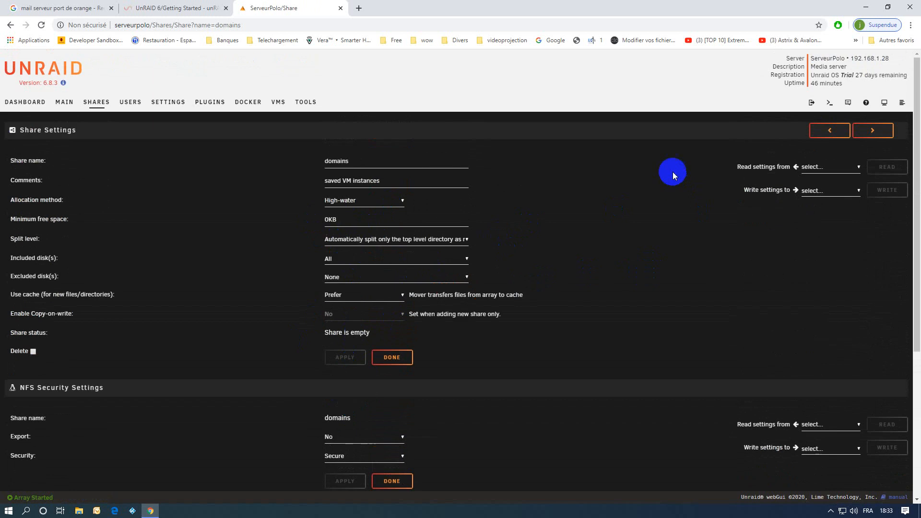
Apply Secure NFS security to the isos share
click(872, 130)
scroll(455, 288, down, 5)
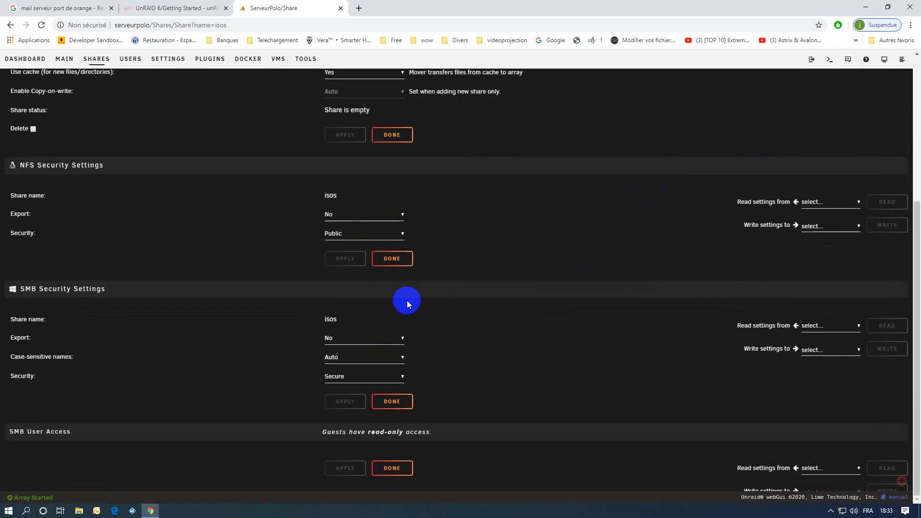
click(334, 233)
click(344, 254)
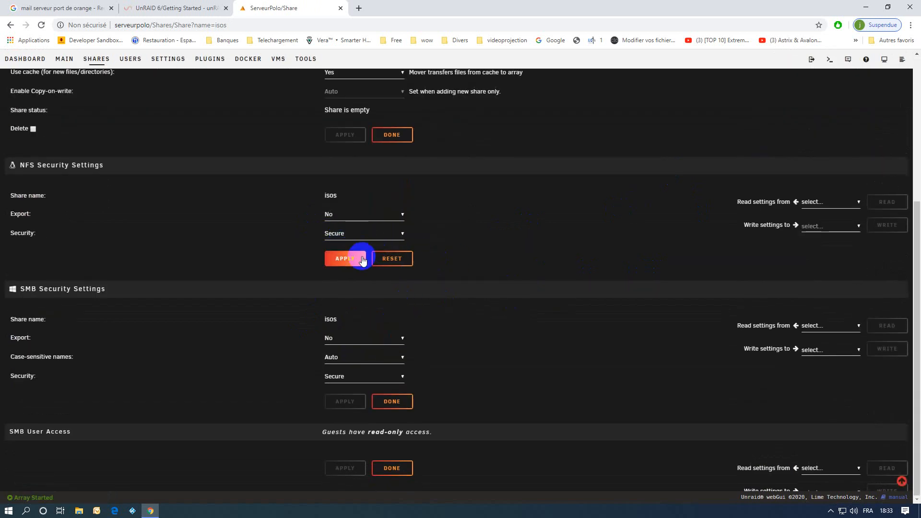
click(359, 259)
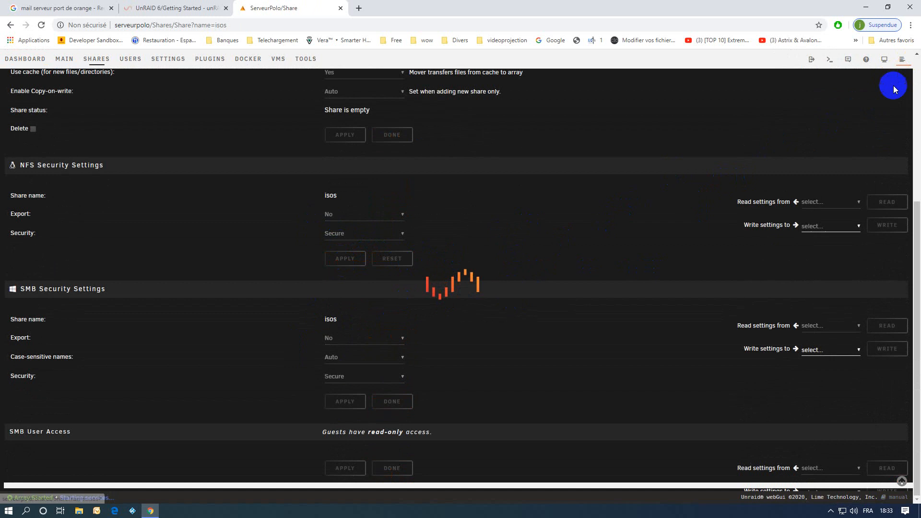
Apply Secure NFS security to the system share
click(873, 132)
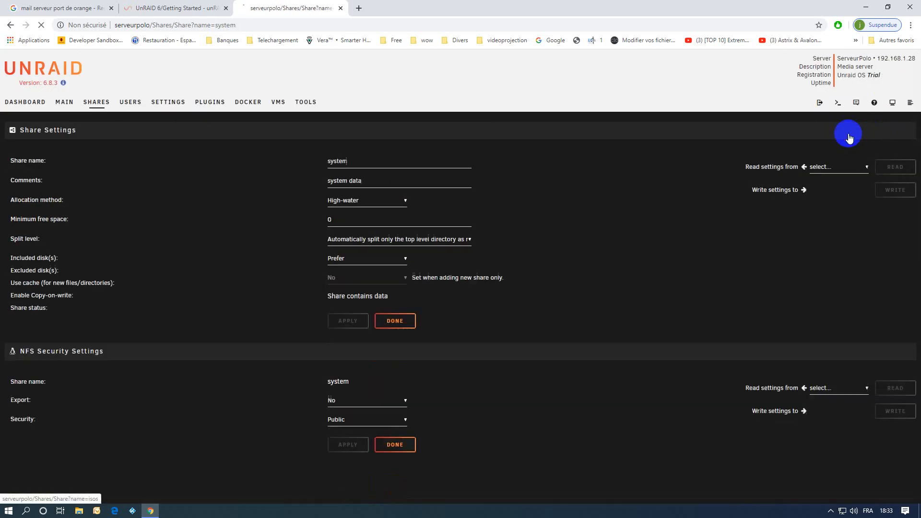
scroll(436, 316, down, 4)
click(331, 264)
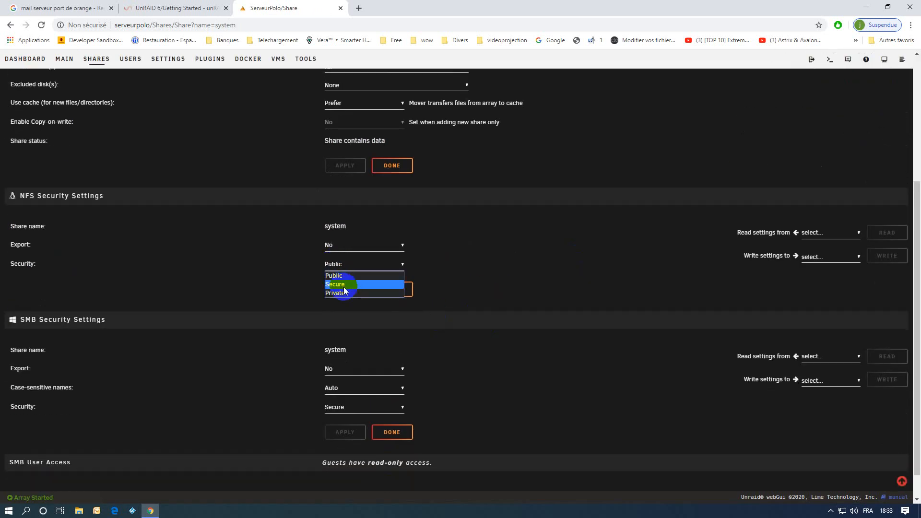
click(345, 285)
click(347, 294)
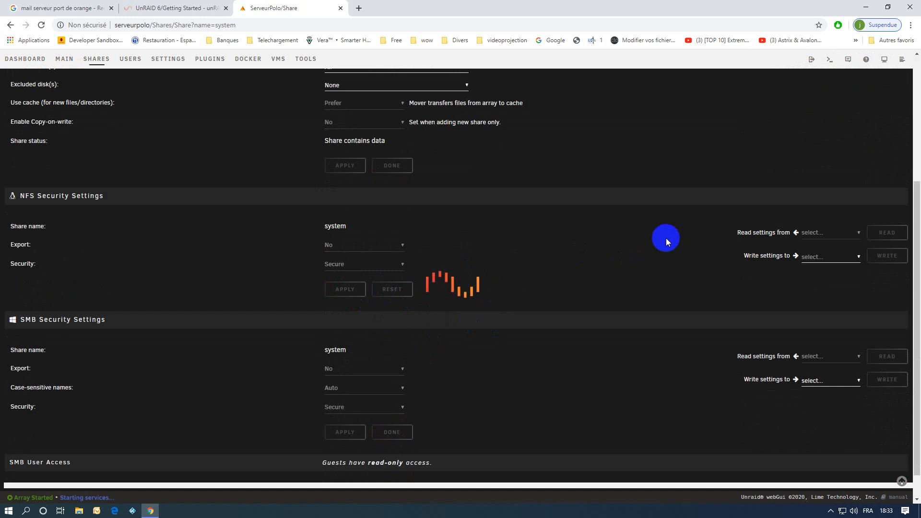
Return to the Shares overview listing all shares
click(873, 130)
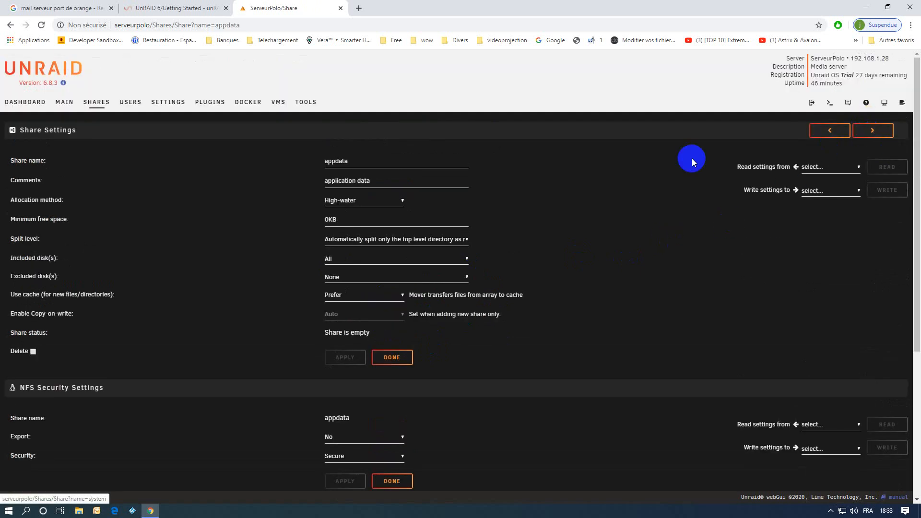
scroll(556, 263, down, 5)
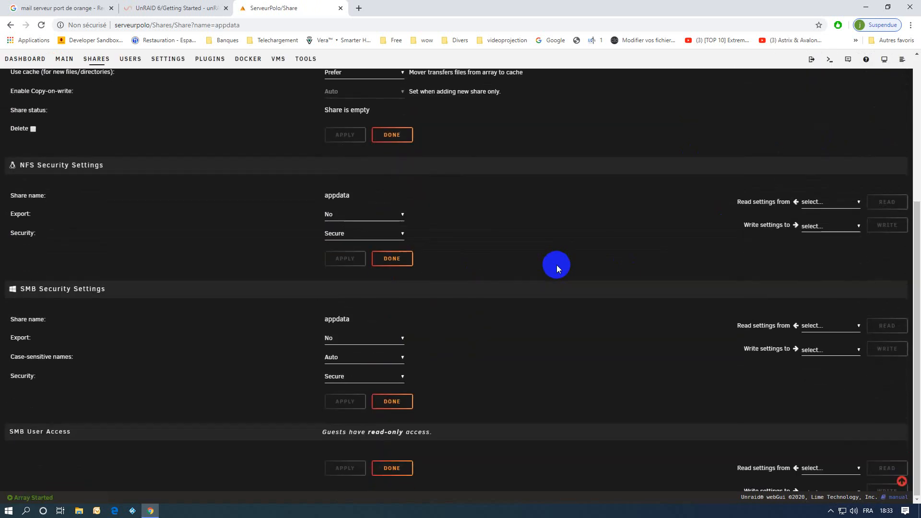
scroll(555, 264, up, 5)
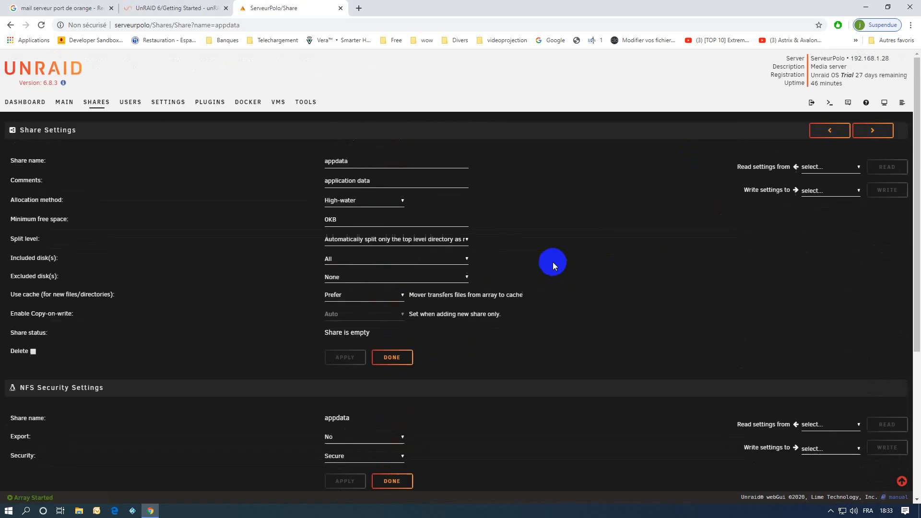
click(94, 105)
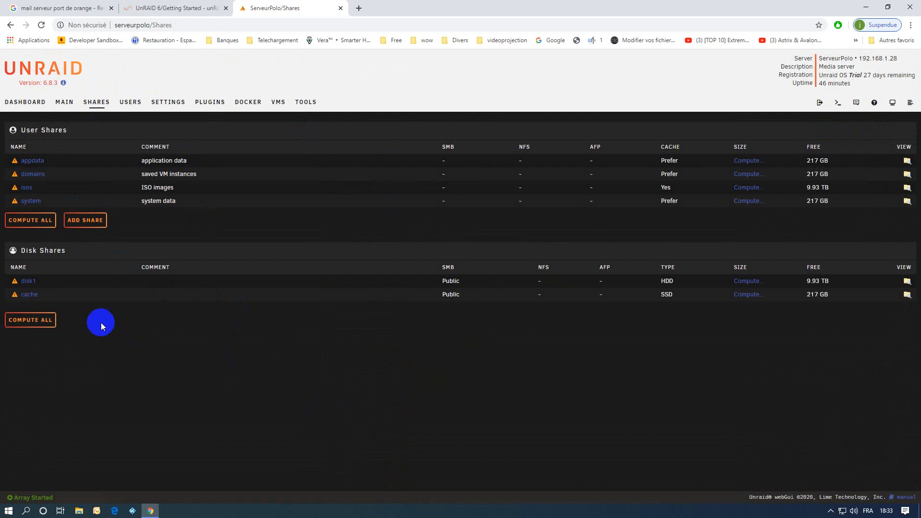
Set the disk1 disk share's NFS and SMB security to Secure, applying each
click(27, 283)
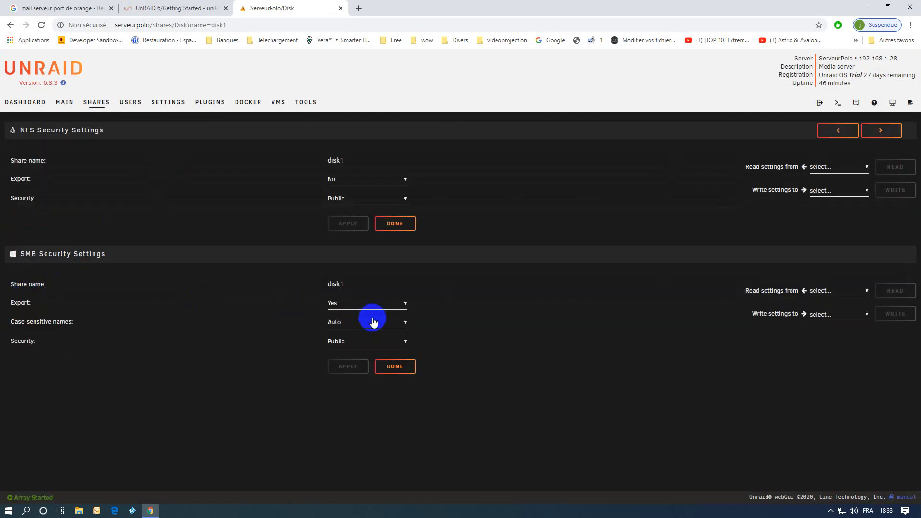
click(351, 198)
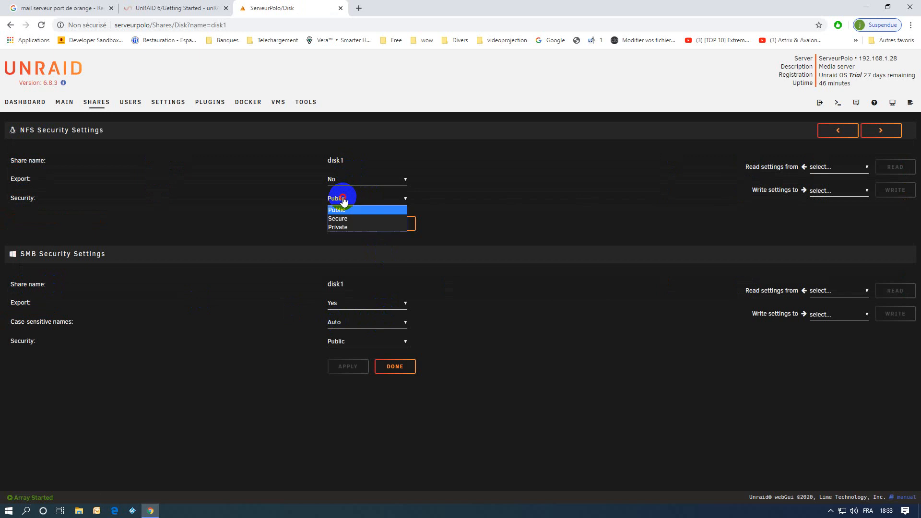
click(341, 216)
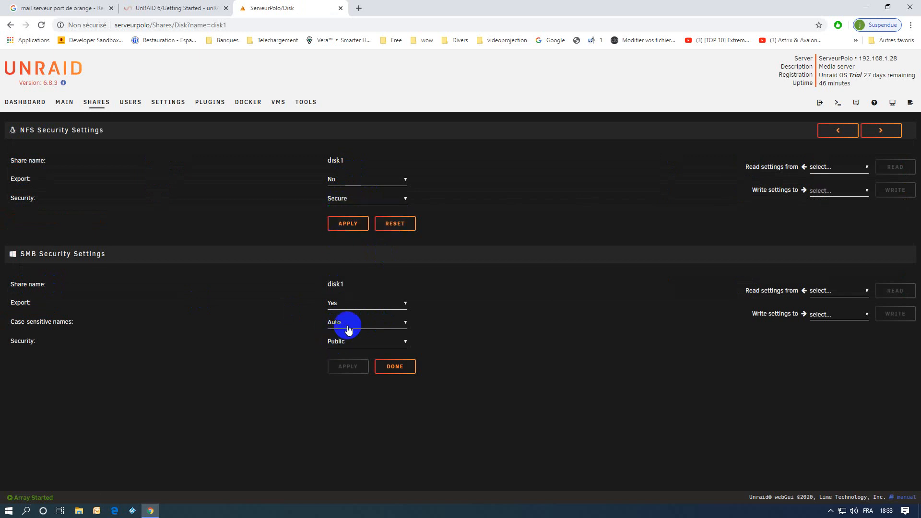
click(353, 225)
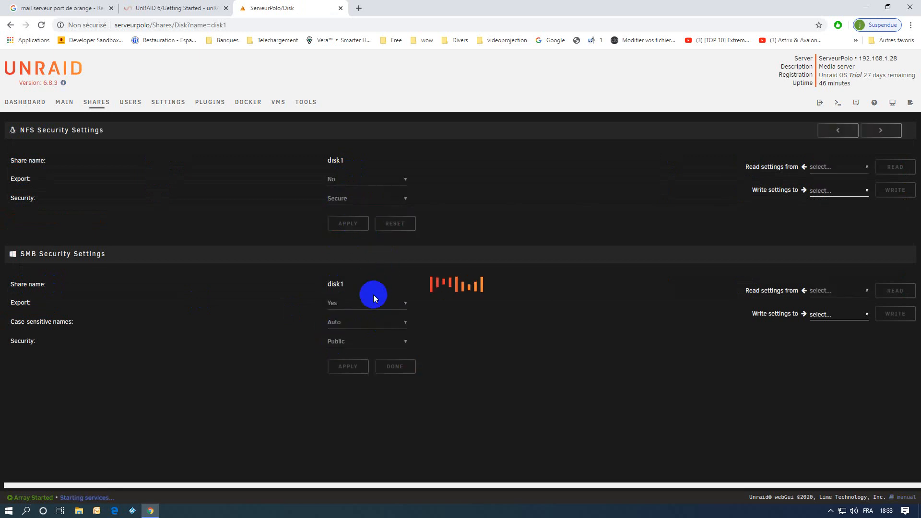
click(341, 344)
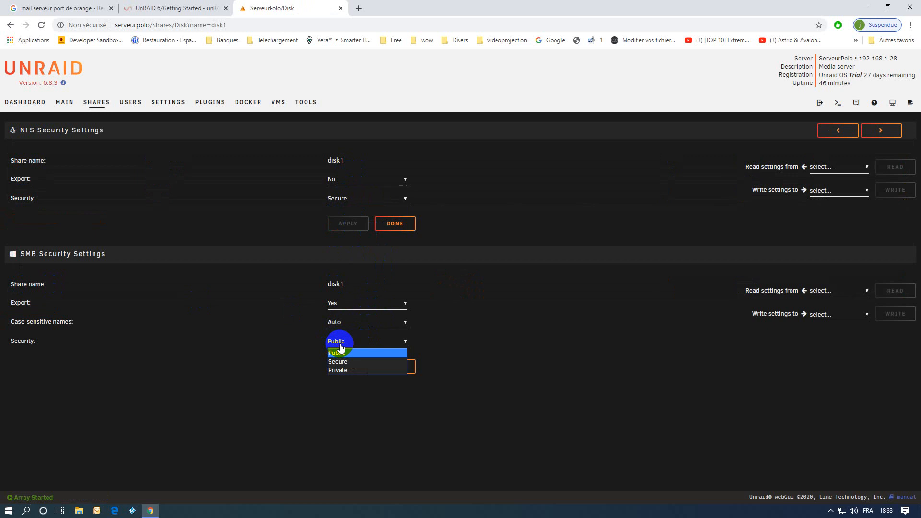
click(342, 362)
click(349, 367)
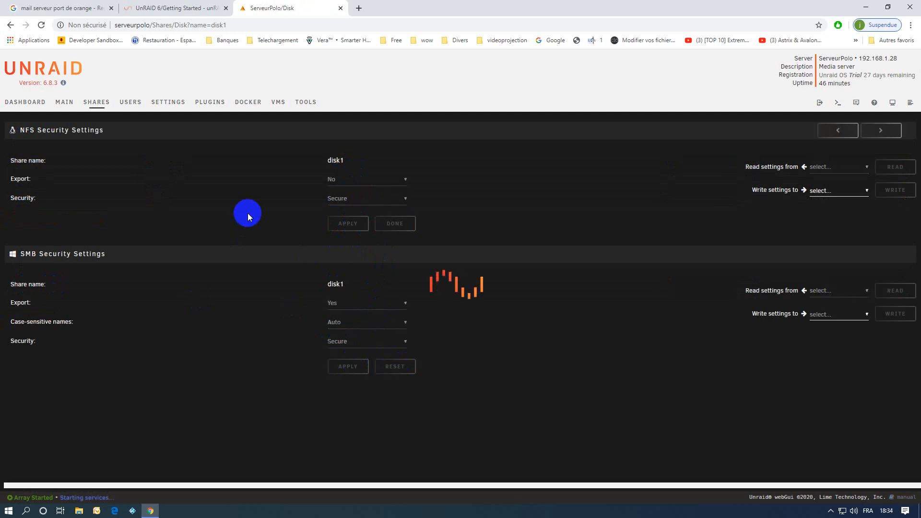
Set the cache share's NFS and SMB security to Secure, then return to the Shares list
click(881, 130)
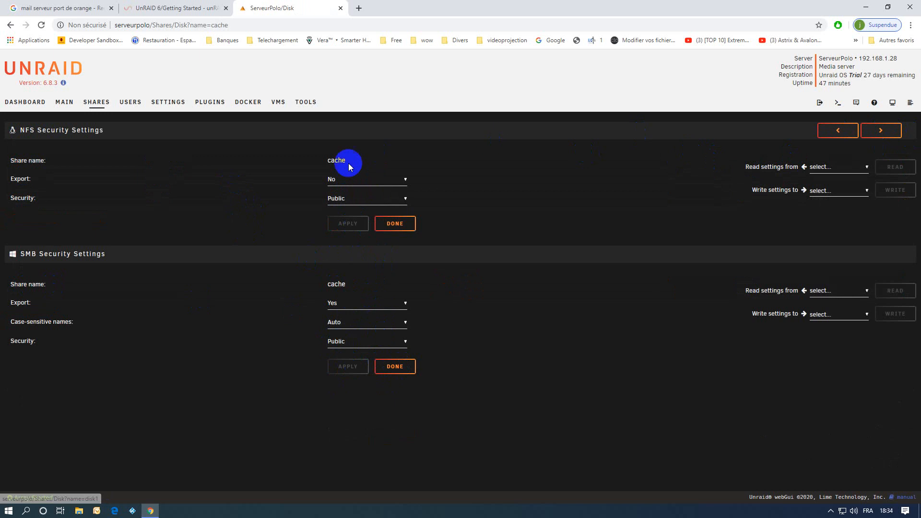
click(339, 200)
click(339, 211)
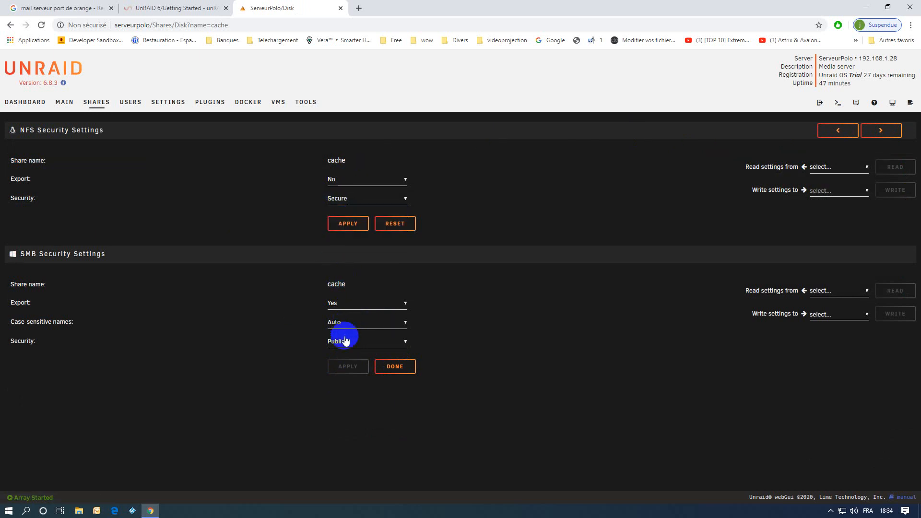
click(350, 223)
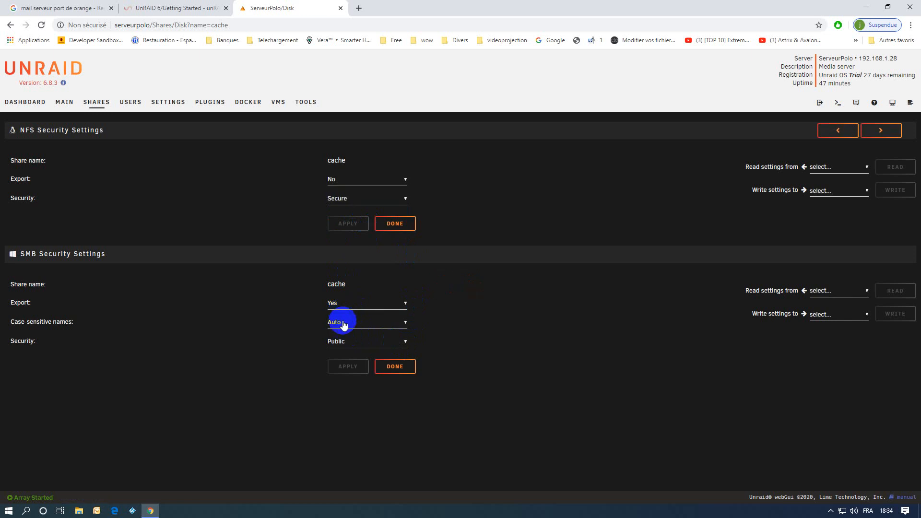
click(336, 342)
click(345, 361)
click(356, 367)
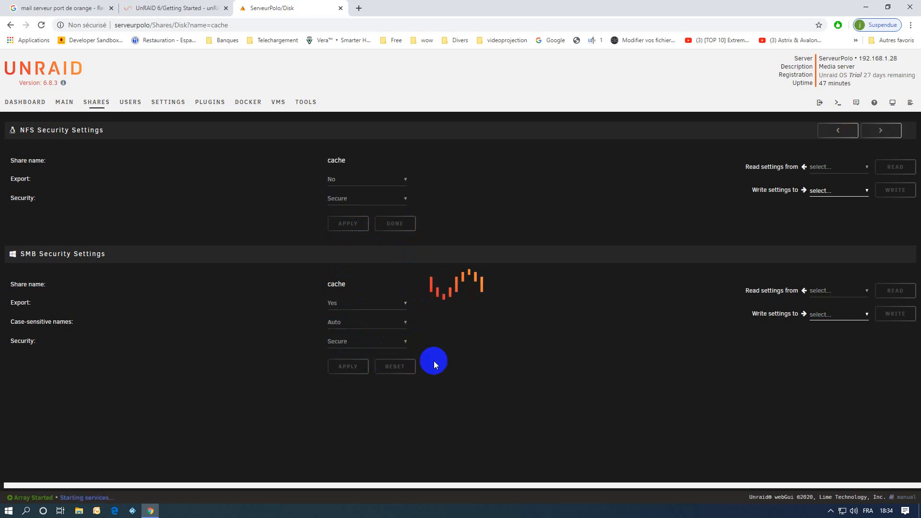
click(96, 101)
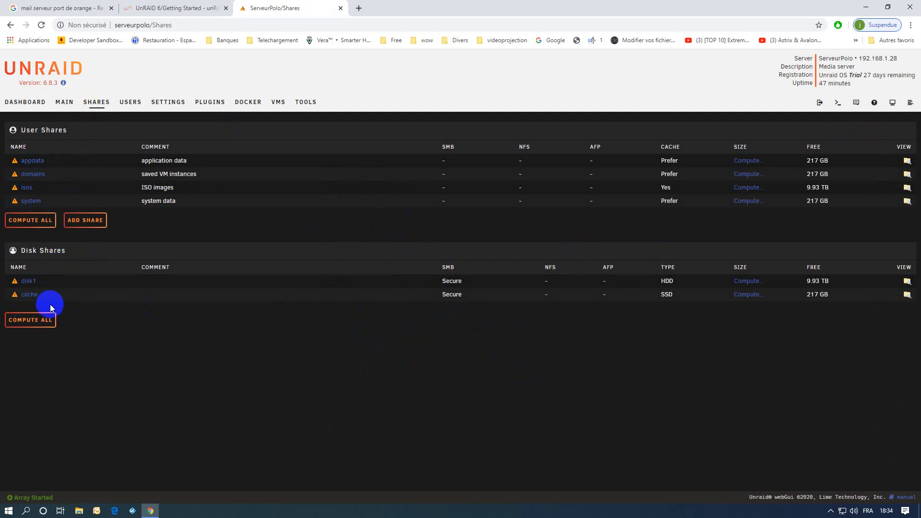
Compute sizes for all disk shares, then for all user shares
click(29, 326)
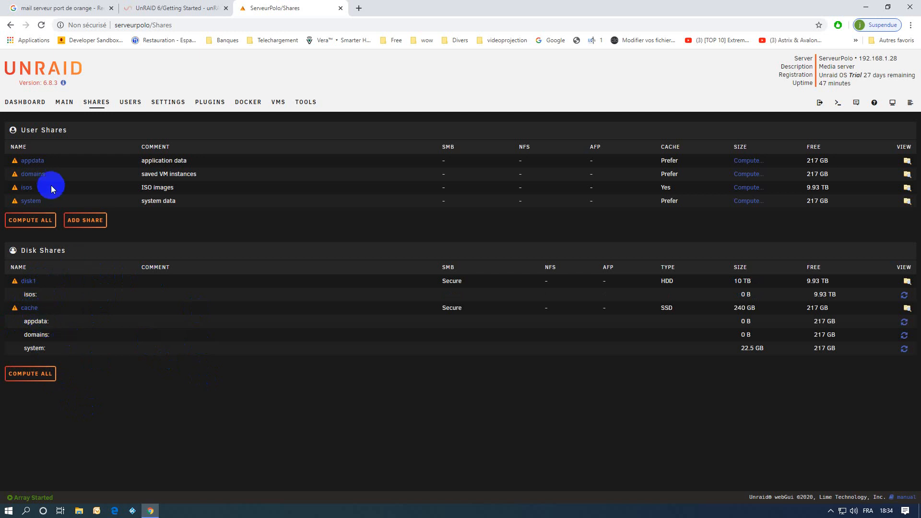
click(31, 220)
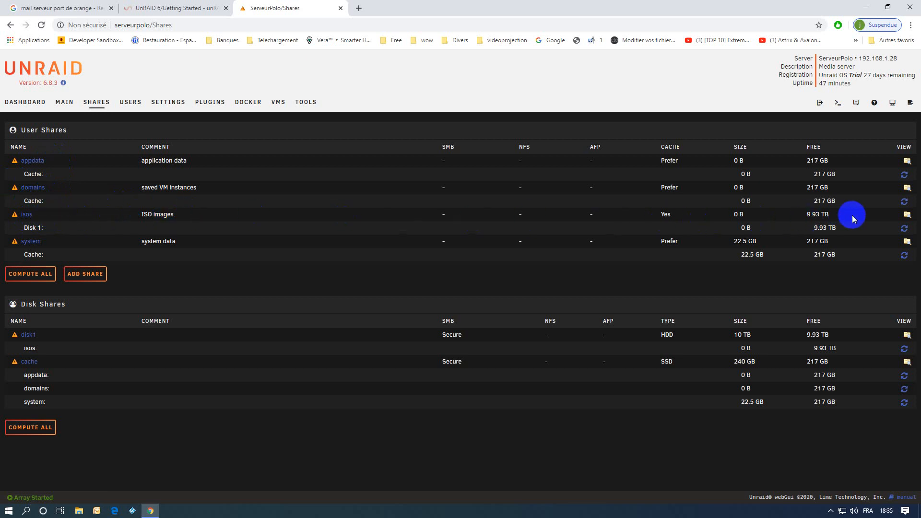
mouse_move(21, 220)
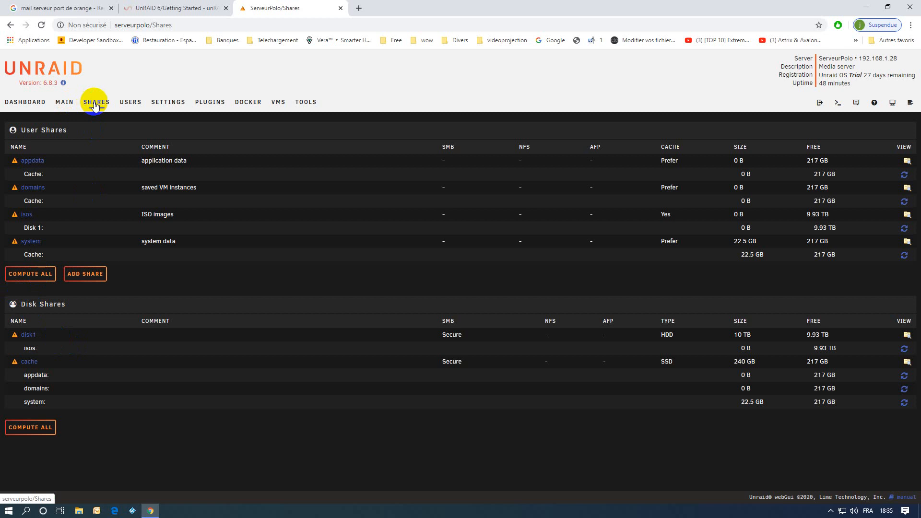
Stop the array from the Main page's Array Operation section and confirm
click(65, 103)
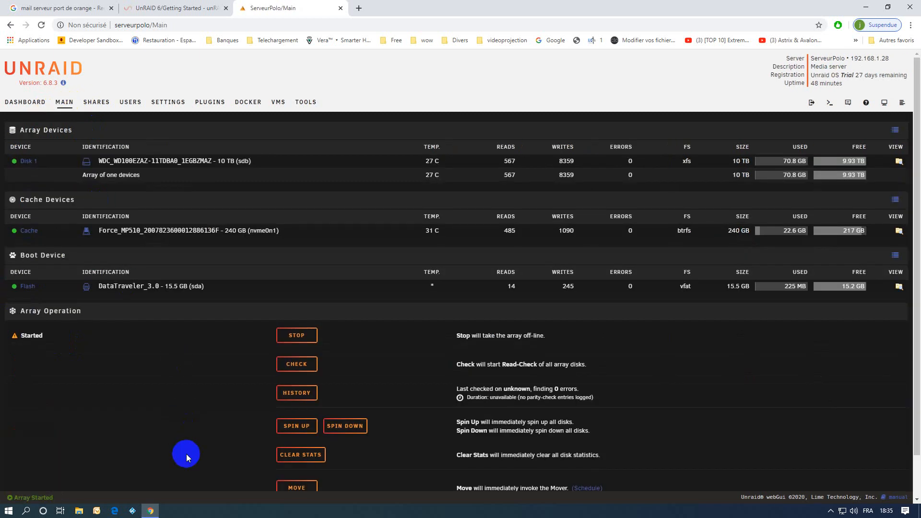
scroll(412, 370, down, 1)
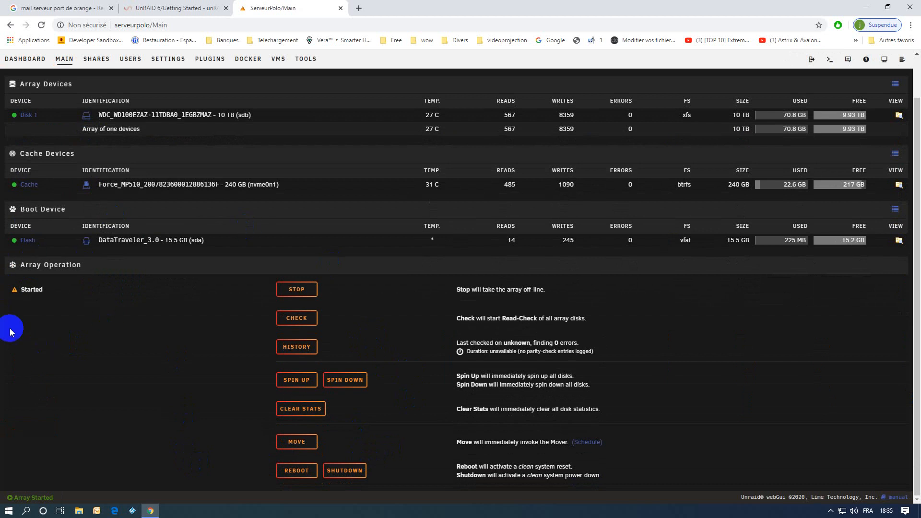
click(294, 290)
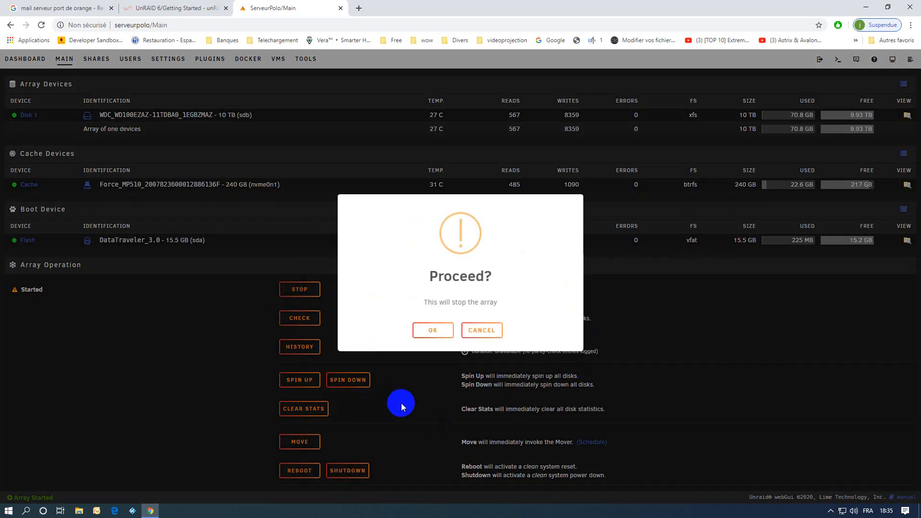
click(436, 330)
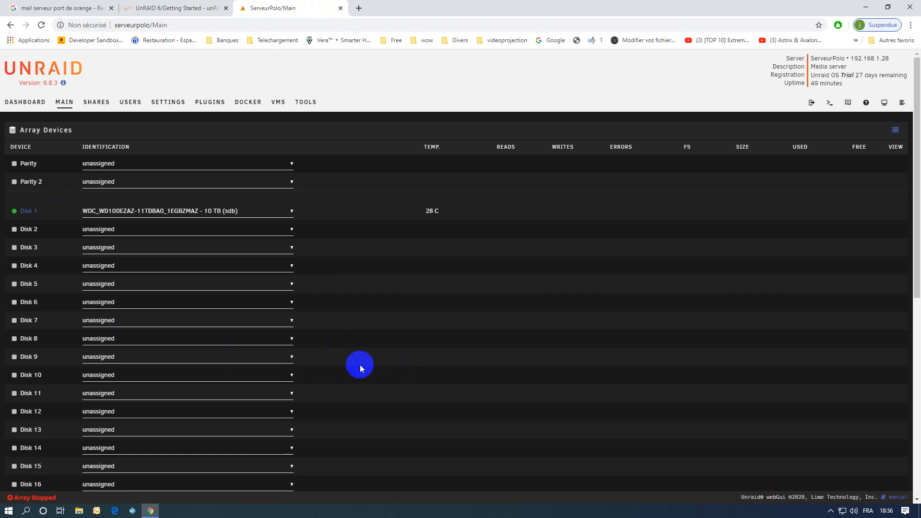
Start the array without Maintenance mode, bringing Disk 1 and the cache back online
scroll(357, 365, down, 8)
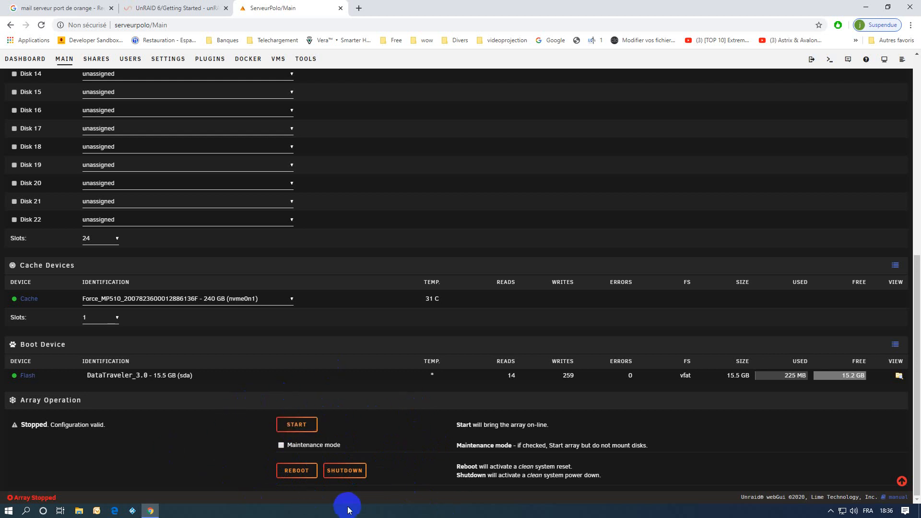
click(276, 76)
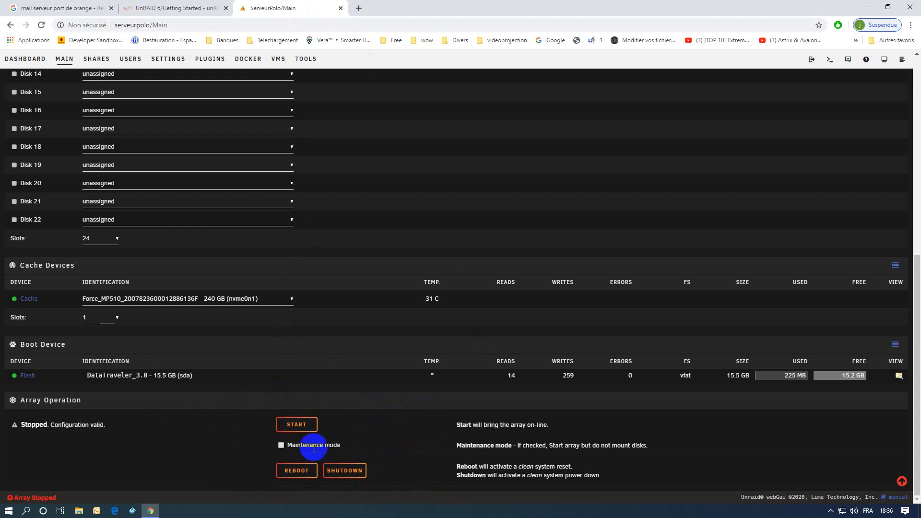
click(297, 424)
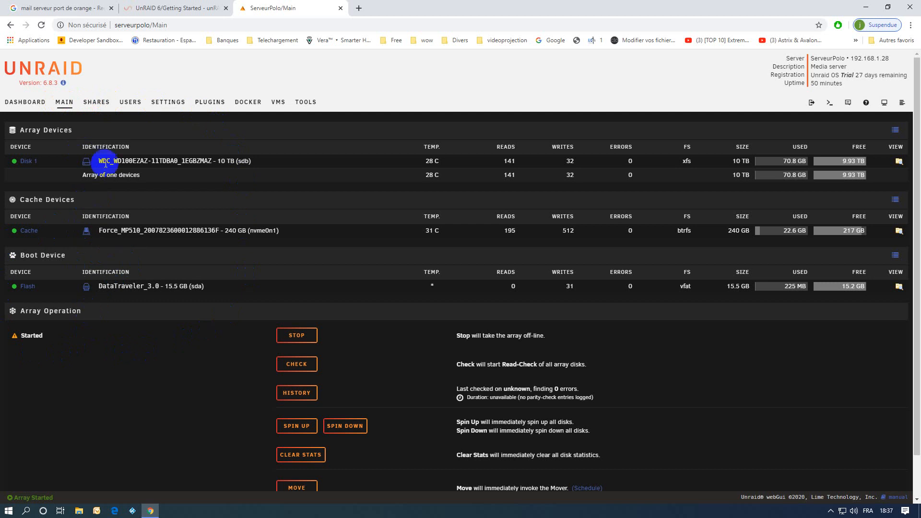
click(209, 101)
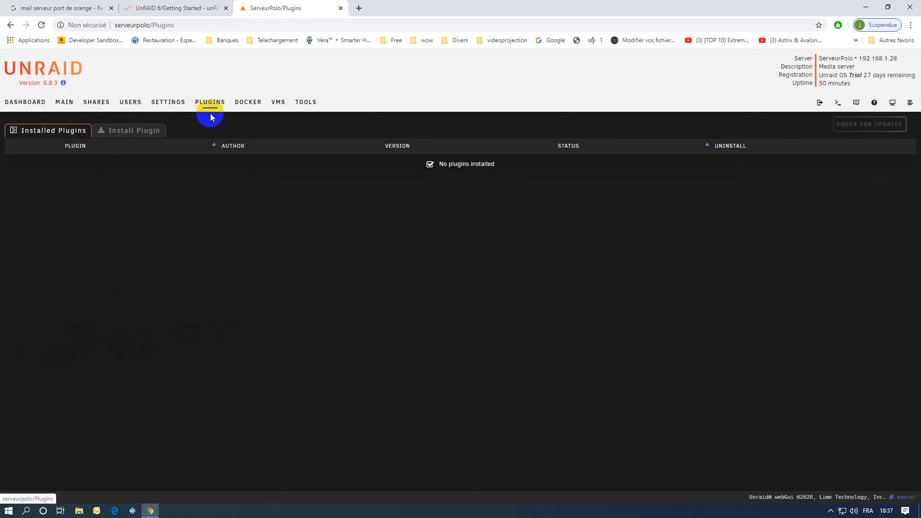
click(91, 107)
click(67, 105)
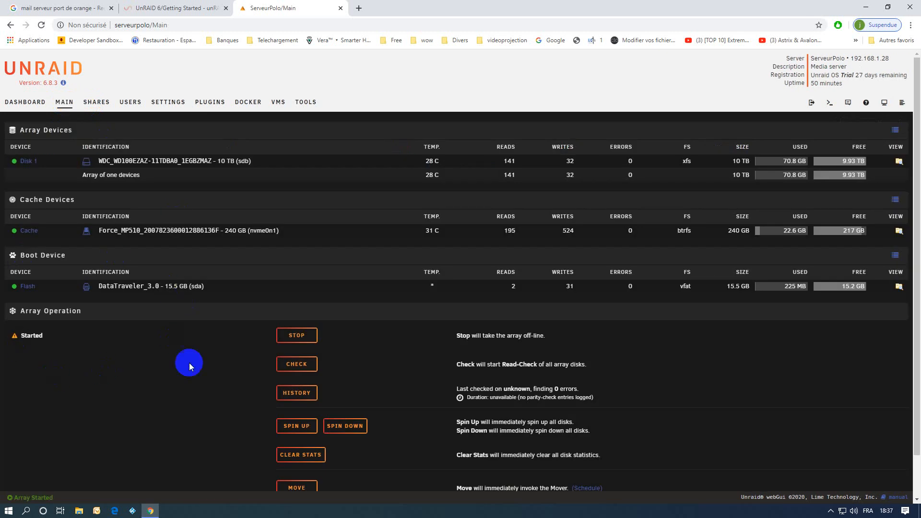
mouse_move(17, 328)
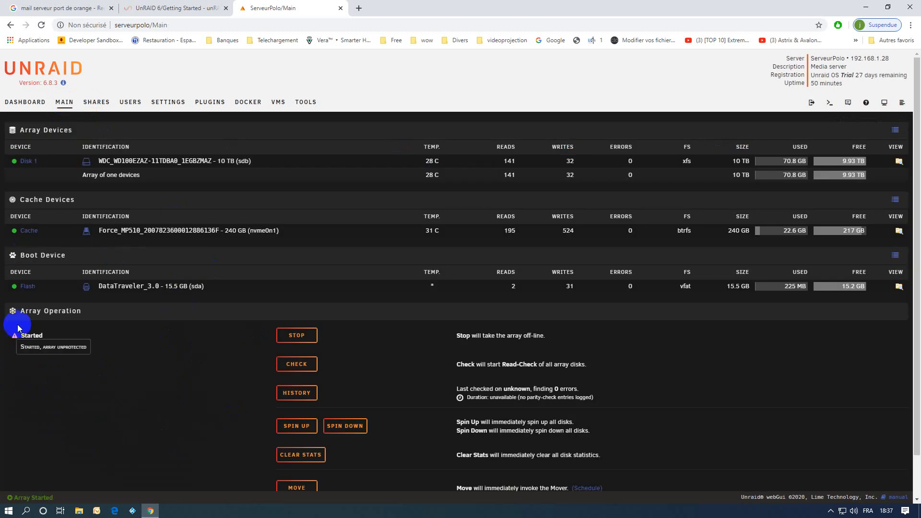